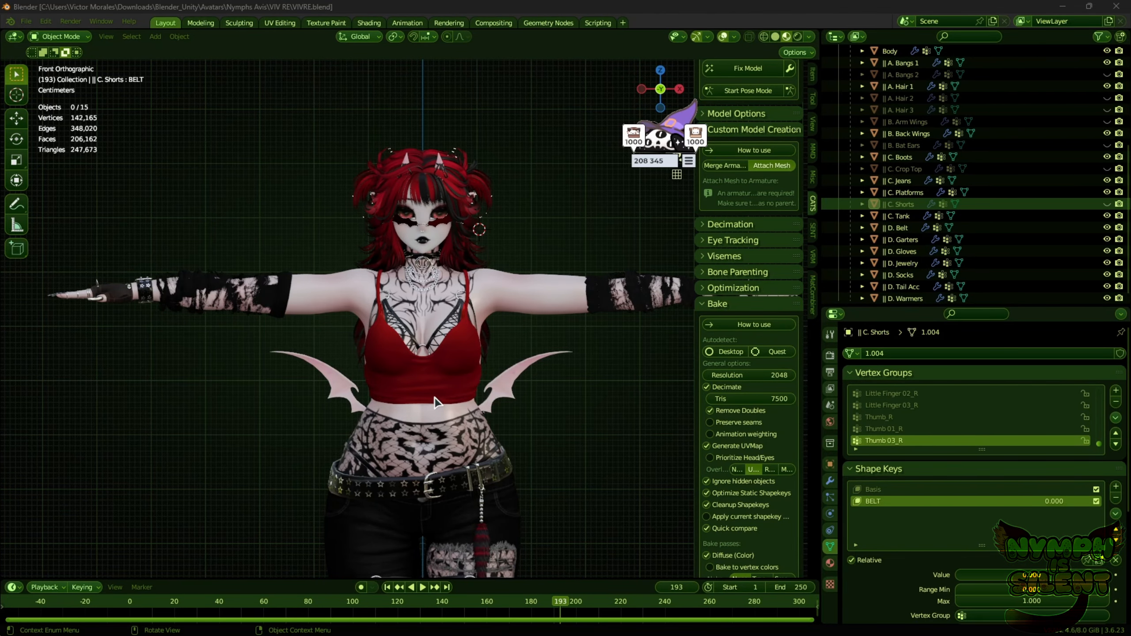
- Import the FBX from the Skeletal Ribcage Jacket & Top folder of the MAIN 2026 V3.2.1 assets
{"action": "scroll", "coordinate": [435, 398], "scroll_direction": "up", "scroll_amount": 2}
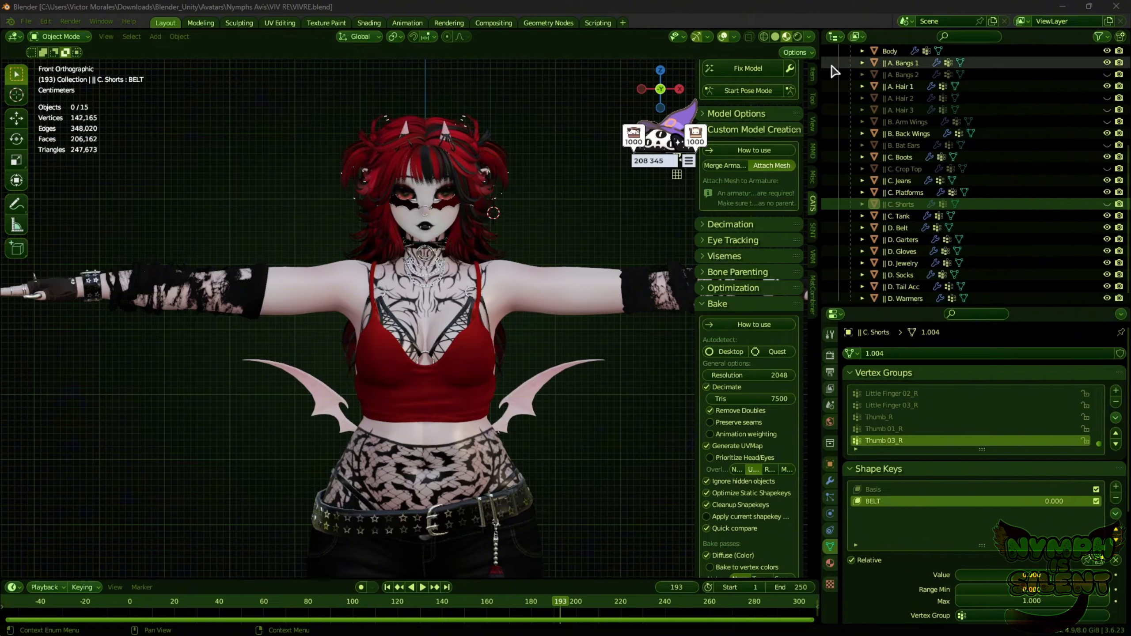
{"action": "left_click", "coordinate": [26, 21]}
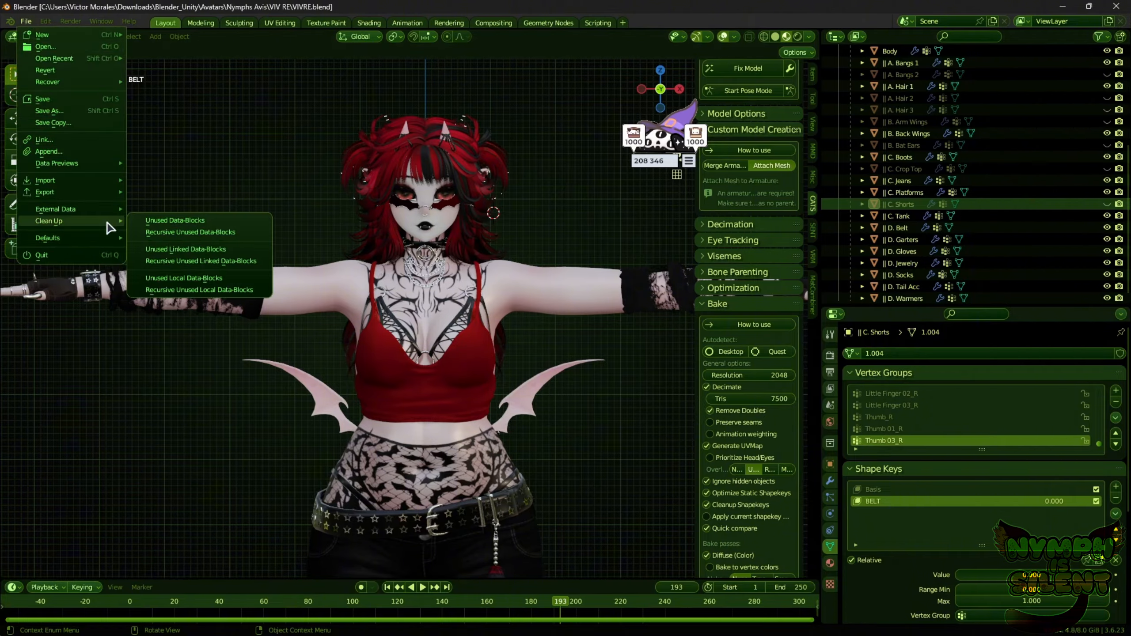
{"action": "mouse_move", "coordinate": [107, 181]}
{"action": "left_click", "coordinate": [159, 309]}
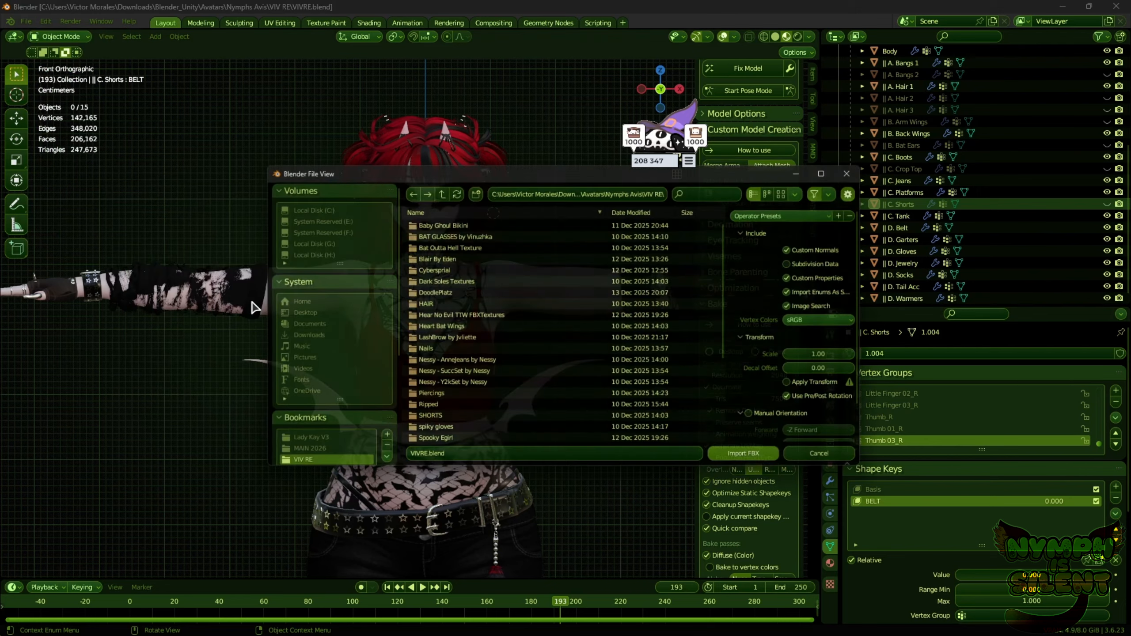
{"action": "left_click", "coordinate": [322, 458]}
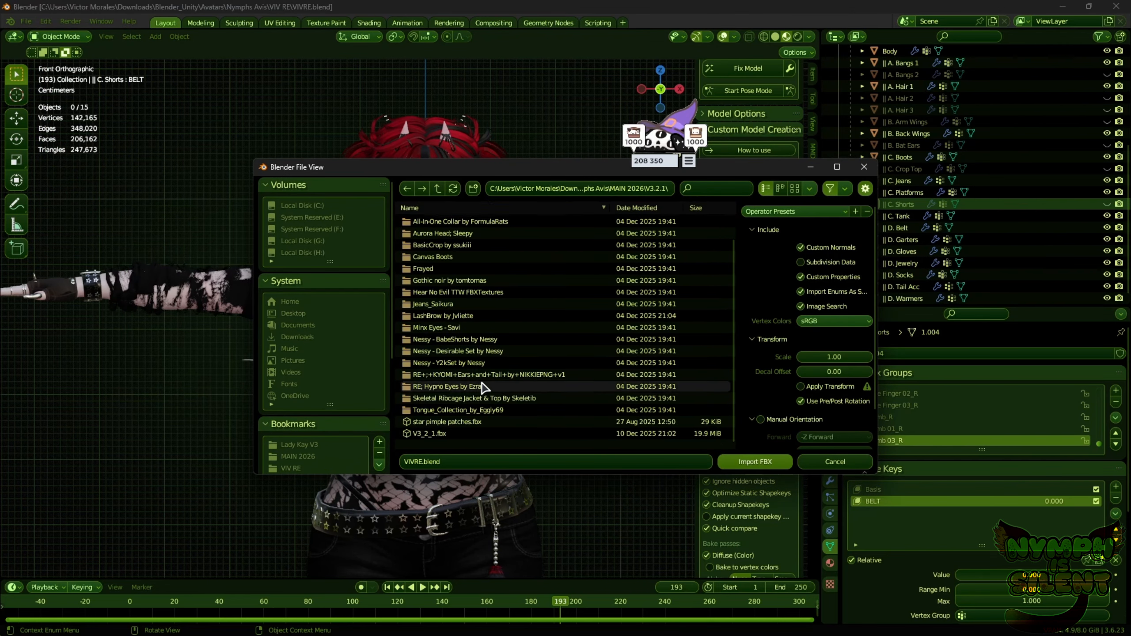
{"action": "double_click", "coordinate": [482, 394]}
- Delete the imported Top mesh and switch the viewport to solid shading
{"action": "right_click", "coordinate": [535, 383]}
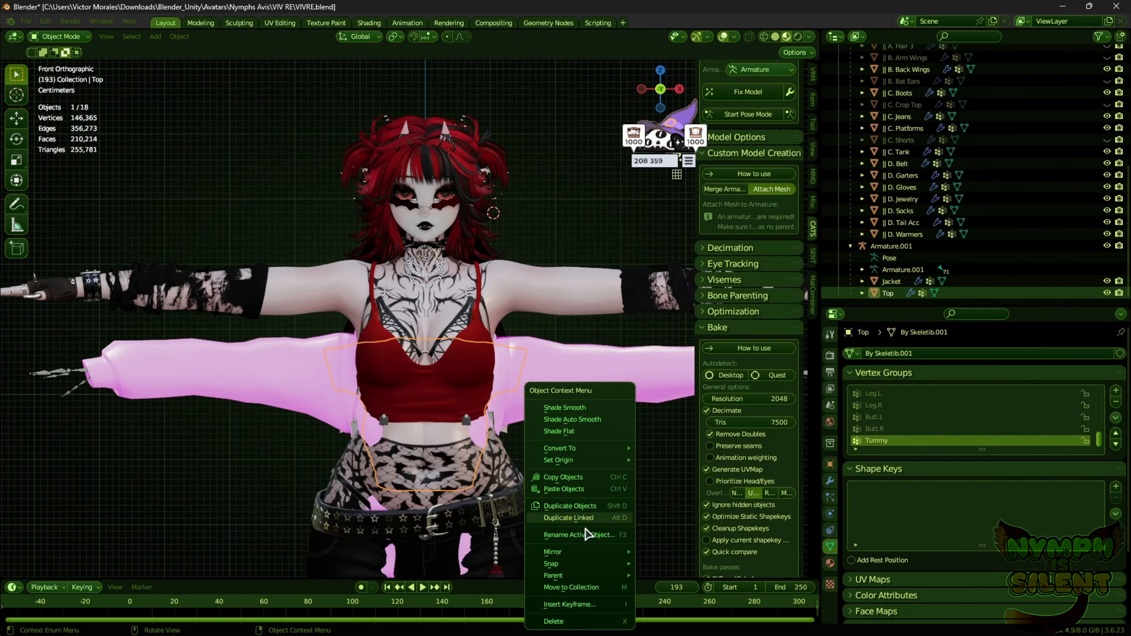
{"action": "left_click", "coordinate": [579, 621]}
{"action": "left_click", "coordinate": [776, 36]}
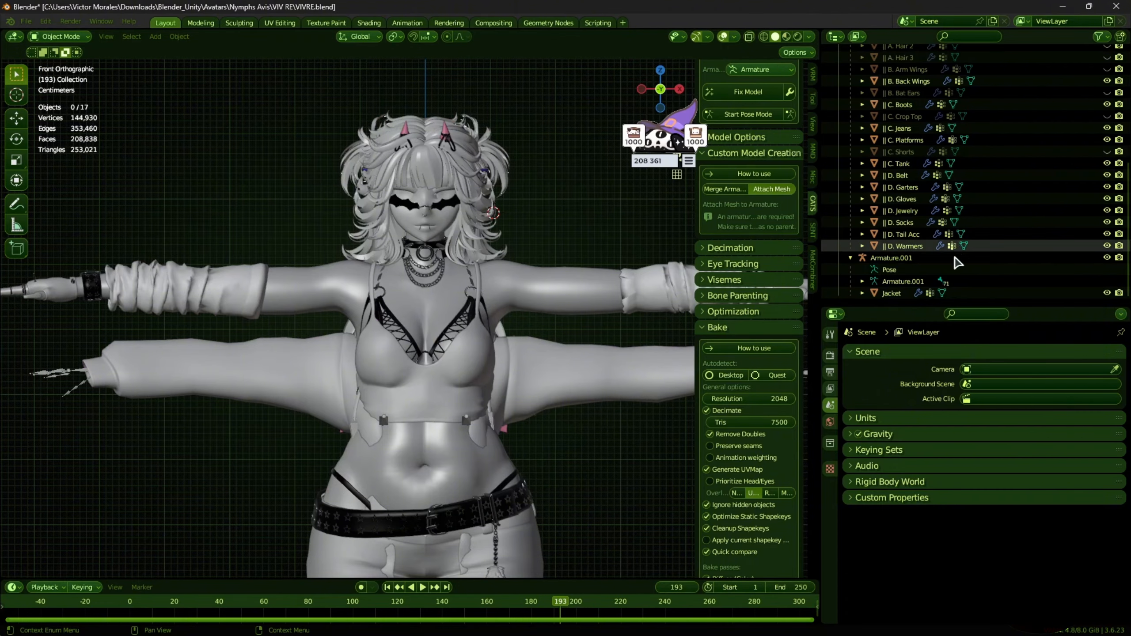
- Select Armature.001 together with the Jacket mesh and set their origins to geometry
{"action": "left_click", "coordinate": [963, 246]}
{"action": "left_click", "coordinate": [906, 258]}
{"action": "left_click", "coordinate": [891, 293], "text": "shift"}
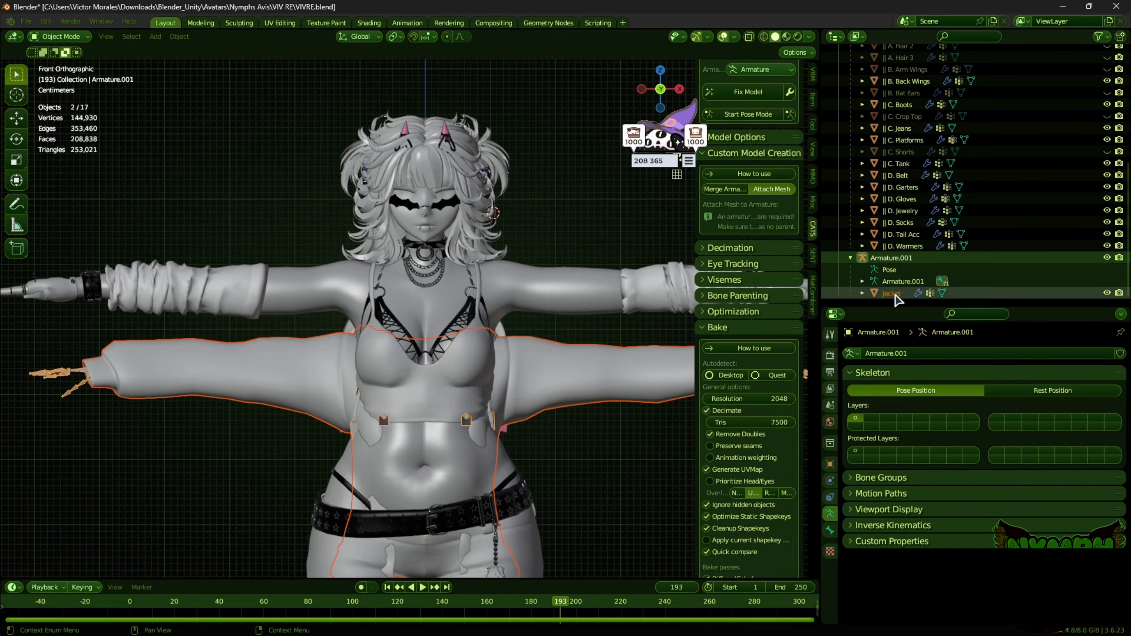
{"action": "right_click", "coordinate": [546, 234]}
{"action": "mouse_move", "coordinate": [548, 213]}
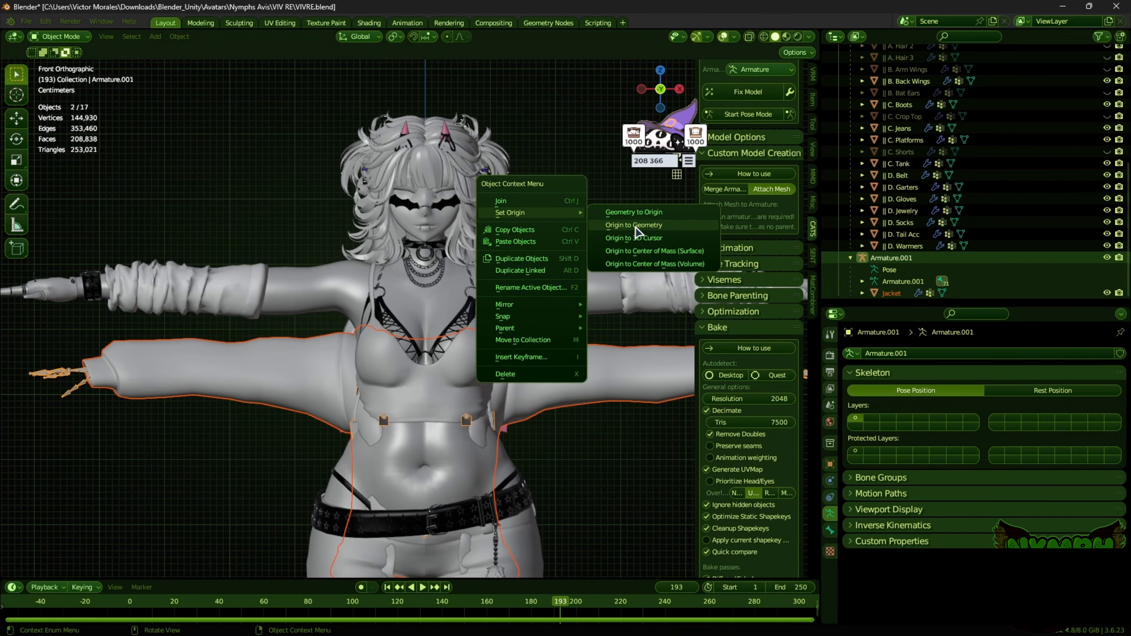
{"action": "left_click", "coordinate": [633, 222]}
- Raise the jacket and its armature to the avatar's shoulders and scale them to fit the body
{"action": "left_click", "coordinate": [17, 119]}
{"action": "left_click_drag", "start_coordinate": [427, 393], "coordinate": [425, 293]}
{"action": "scroll", "coordinate": [524, 325], "scroll_direction": "down", "scroll_amount": 2}
{"action": "key", "text": "s"}
{"action": "left_click", "coordinate": [558, 323]}
- Shift the jacket and its armature about -0.004 m along Y to line up with the torso
{"action": "left_click", "coordinate": [680, 91]}
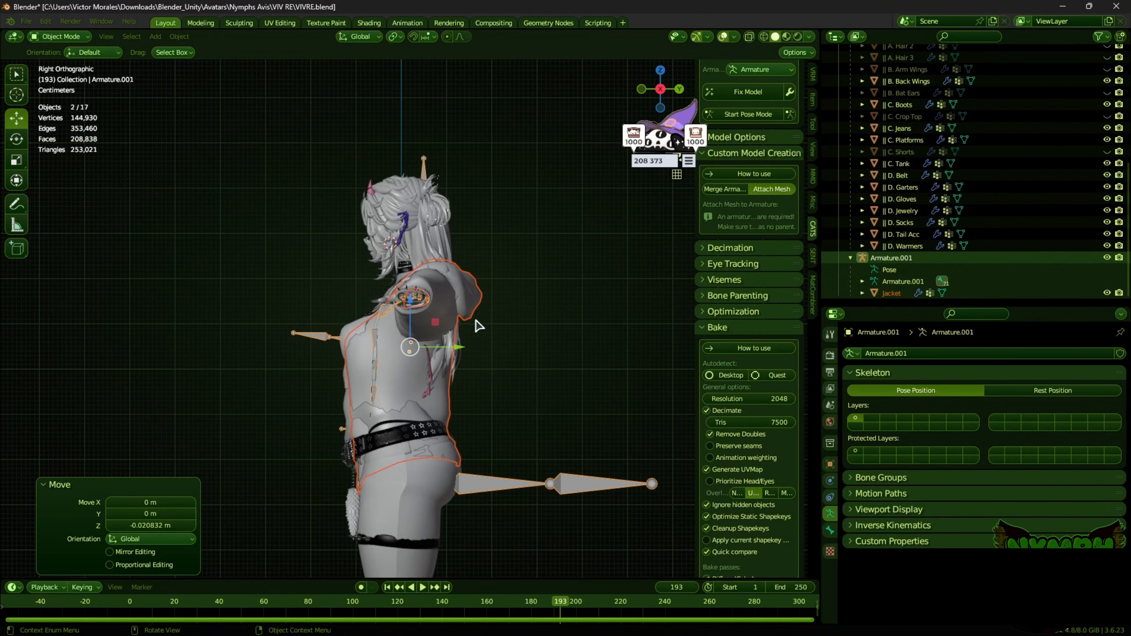
{"action": "left_click_drag", "start_coordinate": [461, 347], "coordinate": [458, 347]}
{"action": "left_click", "coordinate": [642, 91]}
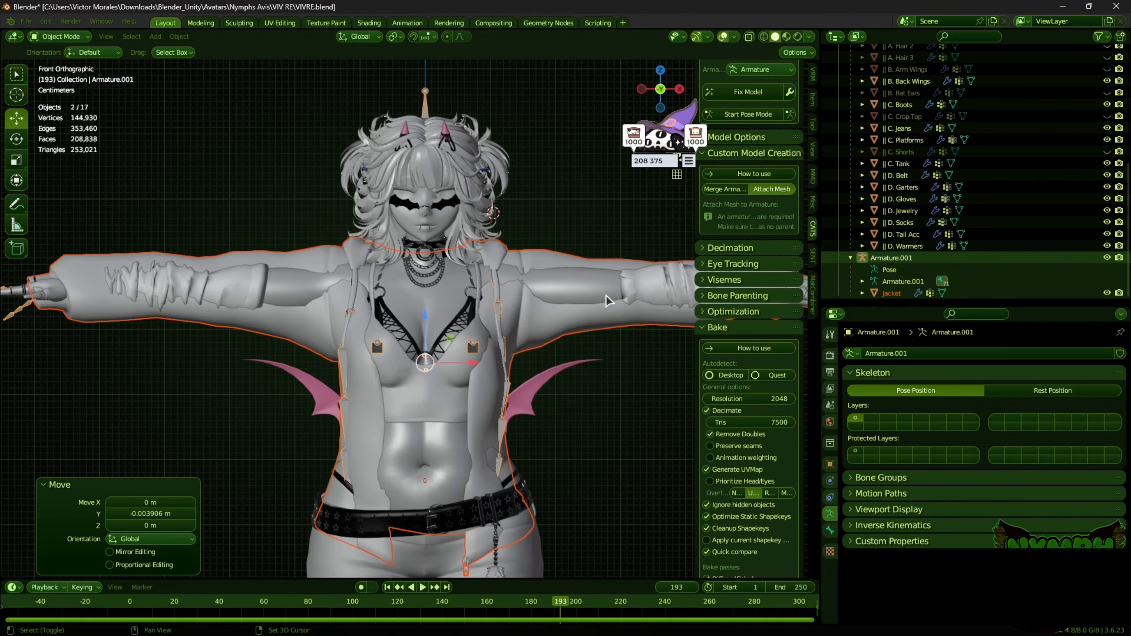
- Hide the D. Warmers mesh on the avatar's arms
{"action": "left_click", "coordinate": [599, 340]}
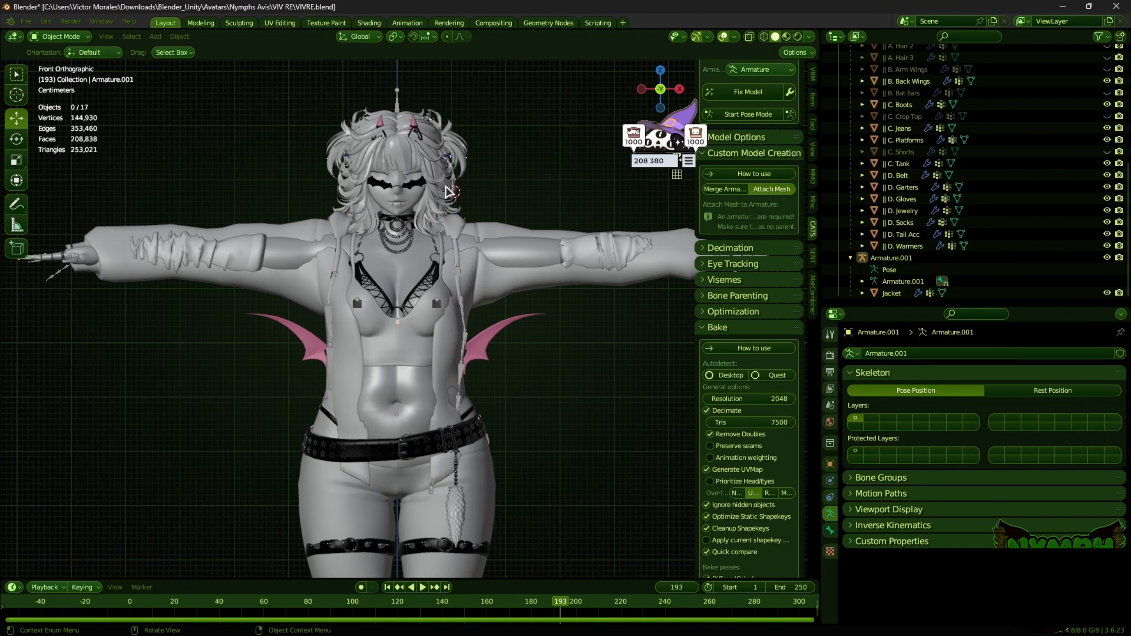
{"action": "middle_click_drag", "start_coordinate": [446, 186], "coordinate": [475, 215], "text": "shift"}
{"action": "scroll", "coordinate": [484, 258], "scroll_direction": "up", "scroll_amount": 2}
{"action": "scroll", "coordinate": [493, 303], "scroll_direction": "down", "scroll_amount": 2}
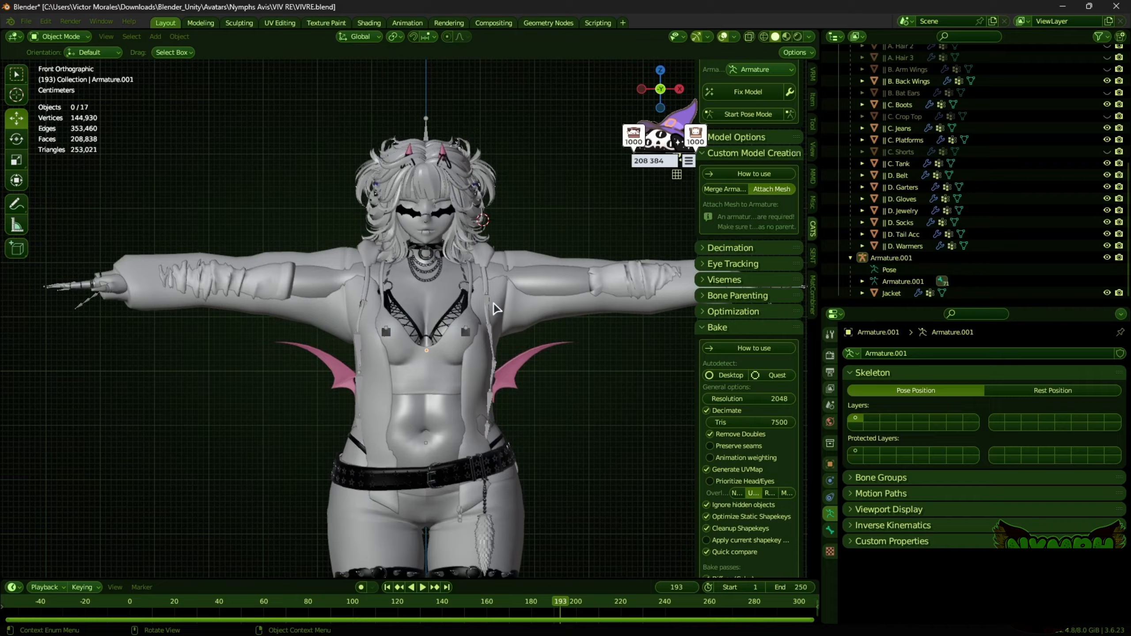
{"action": "left_click", "coordinate": [296, 286]}
{"action": "key", "text": "h"}
- Scale the Jacket and Armature.001 to 1.125 along Y from the side view
{"action": "left_click", "coordinate": [655, 304]}
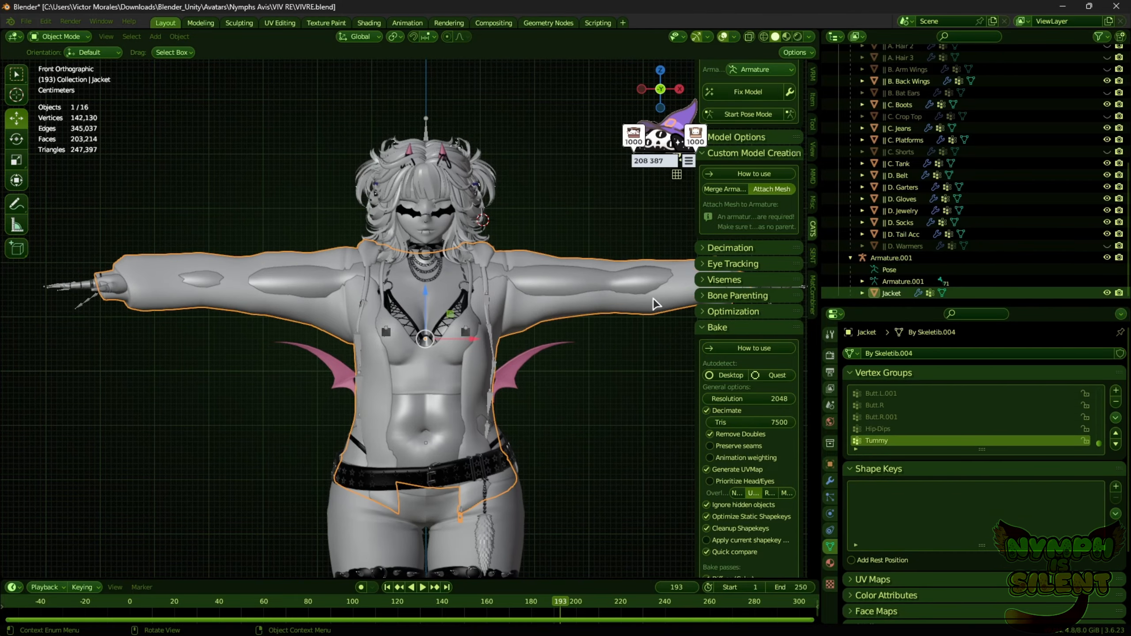
{"action": "scroll", "coordinate": [612, 295], "scroll_direction": "down", "scroll_amount": 1}
{"action": "left_click", "coordinate": [903, 281], "text": "ctrl"}
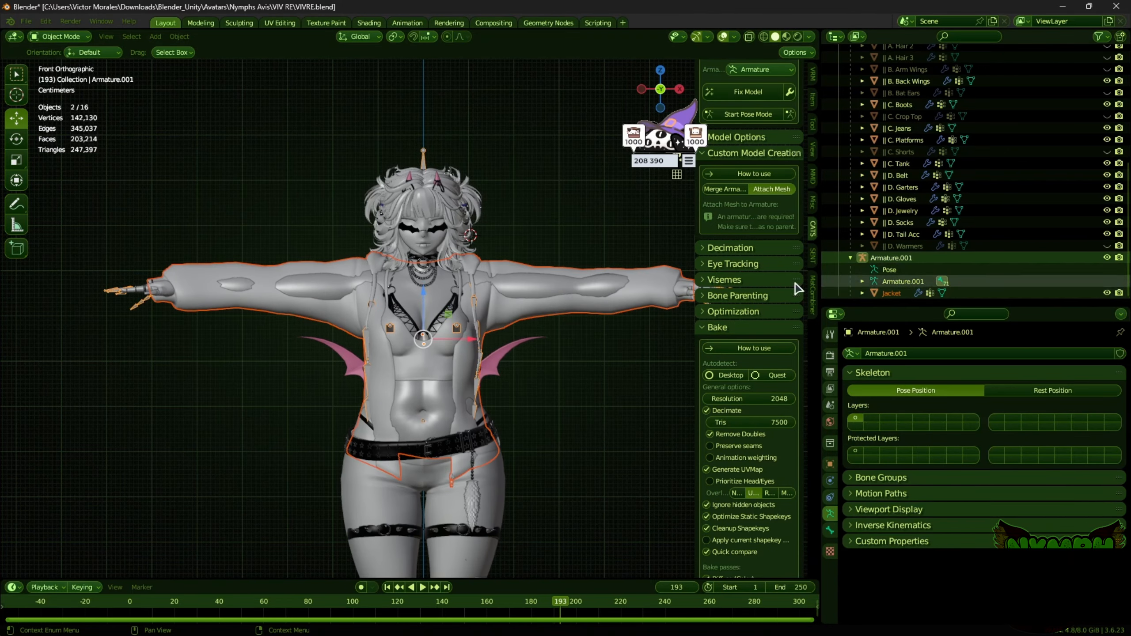
{"action": "left_click", "coordinate": [679, 88]}
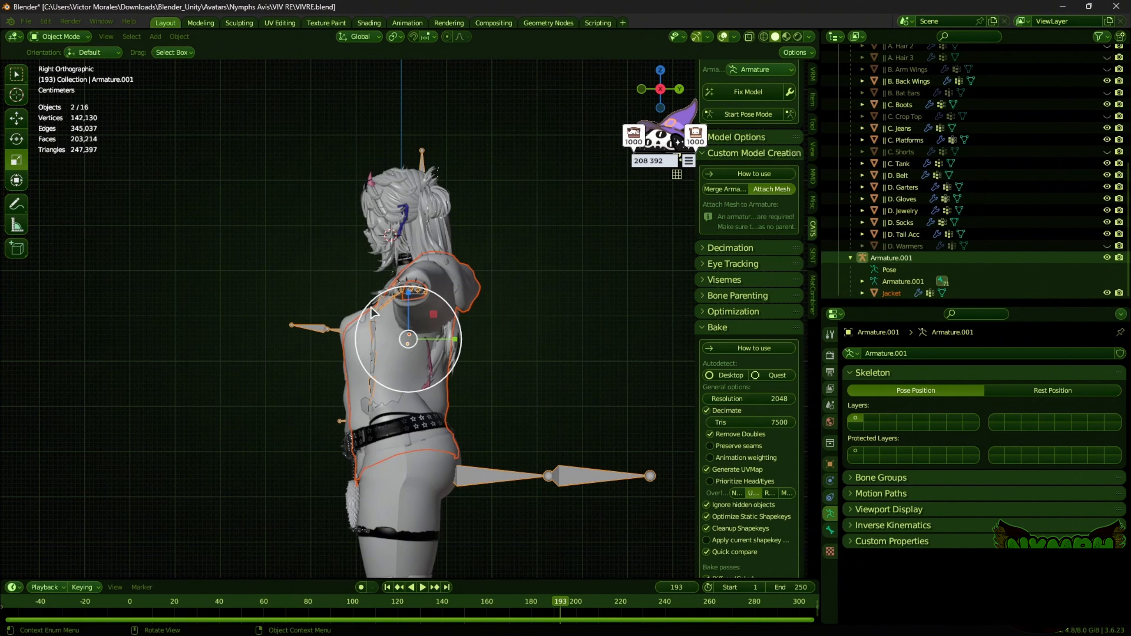
{"action": "left_click_drag", "start_coordinate": [453, 345], "coordinate": [458, 344]}
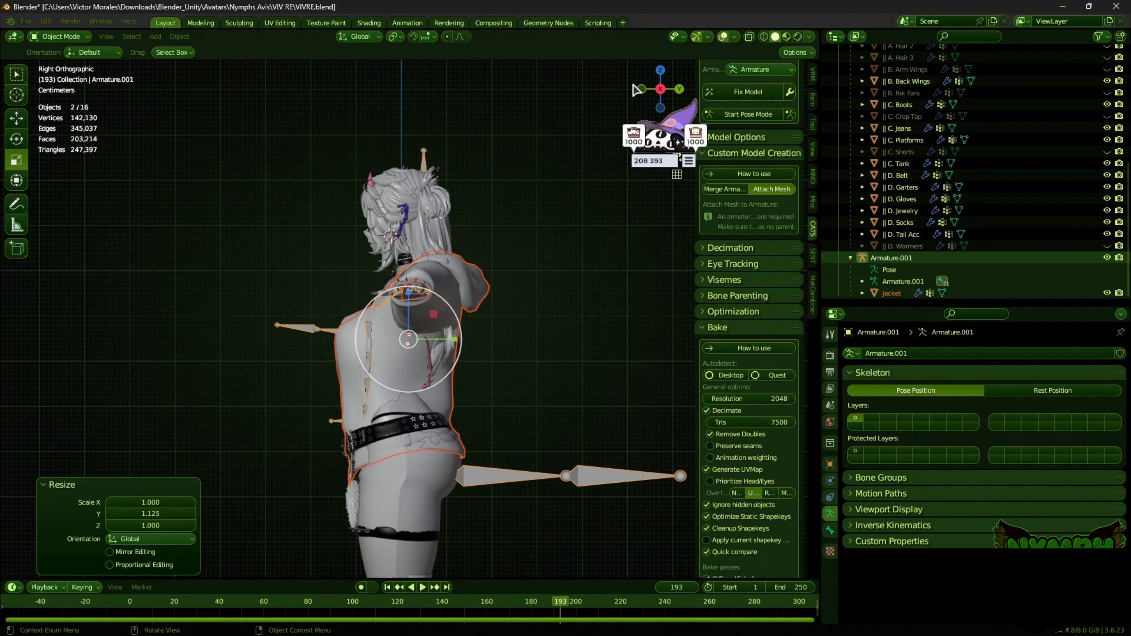
{"action": "left_click", "coordinate": [641, 89]}
- Check the jacket's fit in material preview and return to solid shading
{"action": "left_click", "coordinate": [787, 37]}
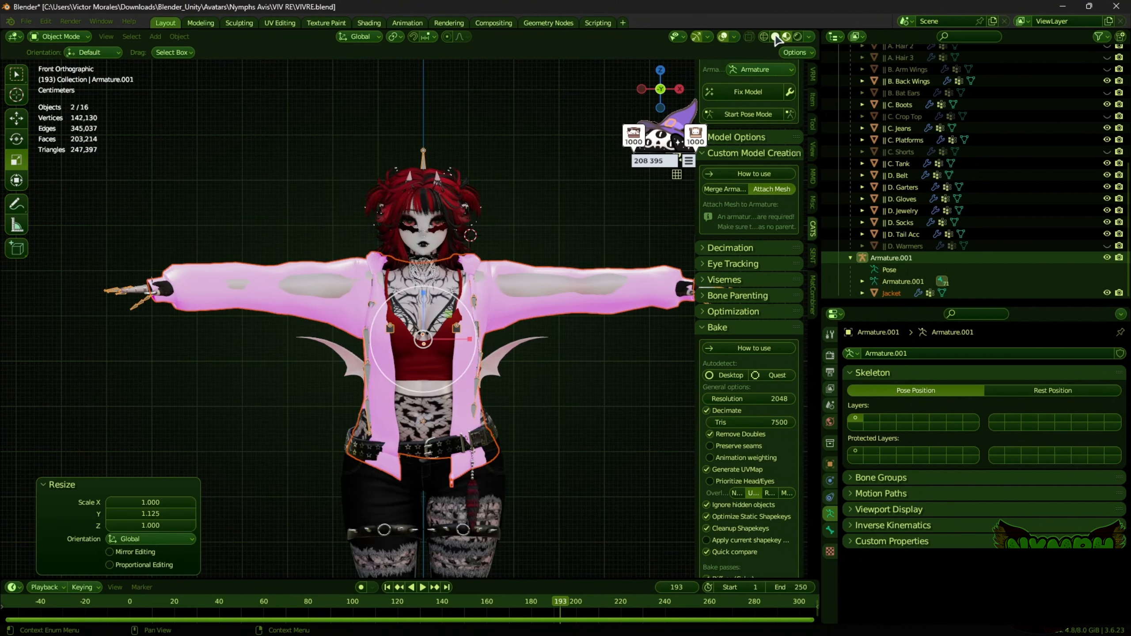
{"action": "left_click", "coordinate": [776, 37]}
{"action": "scroll", "coordinate": [577, 188], "scroll_direction": "up", "scroll_amount": 3}
{"action": "scroll", "coordinate": [578, 187], "scroll_direction": "down", "scroll_amount": 3}
- Turn on X-ray display and inspect the jacket armature's bones inside the avatar
{"action": "key", "text": "alt+z"}
{"action": "left_click", "coordinate": [578, 223]}
{"action": "scroll", "coordinate": [579, 235], "scroll_direction": "up", "scroll_amount": 2}
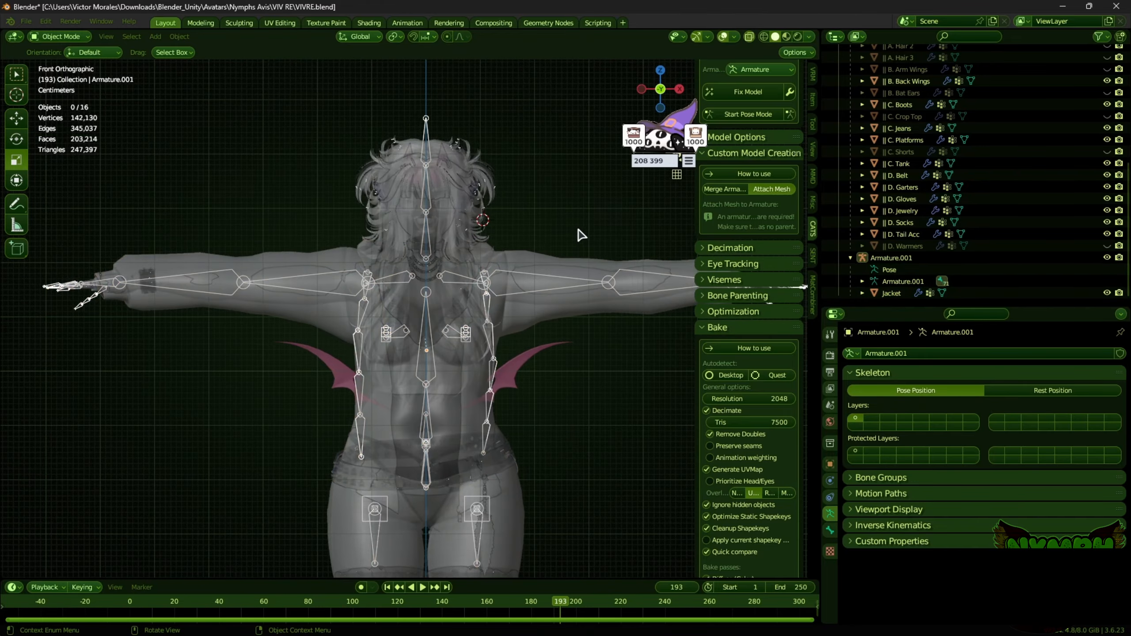
{"action": "middle_click_drag", "start_coordinate": [586, 275], "coordinate": [616, 277]}
{"action": "scroll", "coordinate": [579, 279], "scroll_direction": "up", "scroll_amount": 4}
{"action": "middle_click_drag", "start_coordinate": [463, 280], "coordinate": [342, 241]}
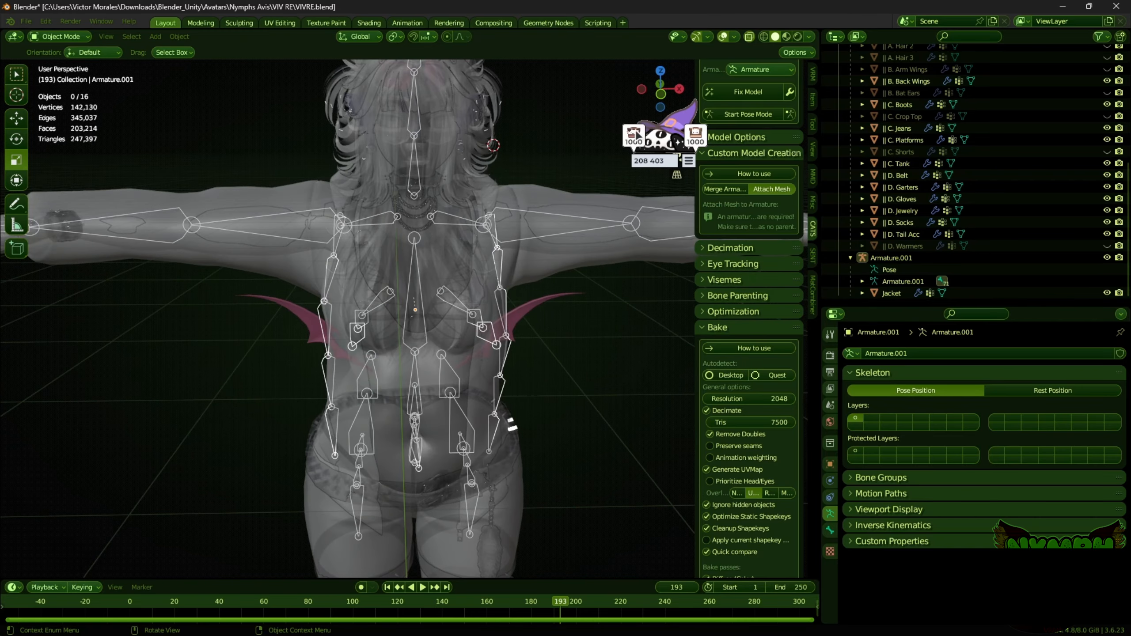
{"action": "left_click", "coordinate": [660, 97]}
{"action": "scroll", "coordinate": [602, 216], "scroll_direction": "down", "scroll_amount": 4}
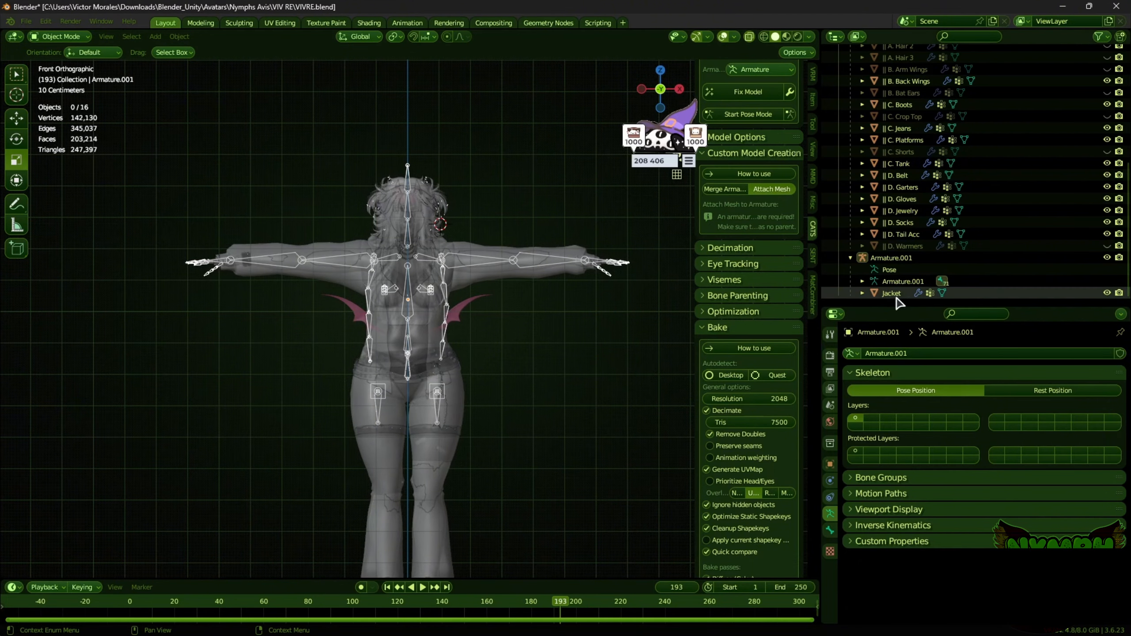
- Put Armature.001 into Edit Mode with the Move tool active
{"action": "left_click", "coordinate": [903, 281]}
{"action": "left_click", "coordinate": [60, 37]}
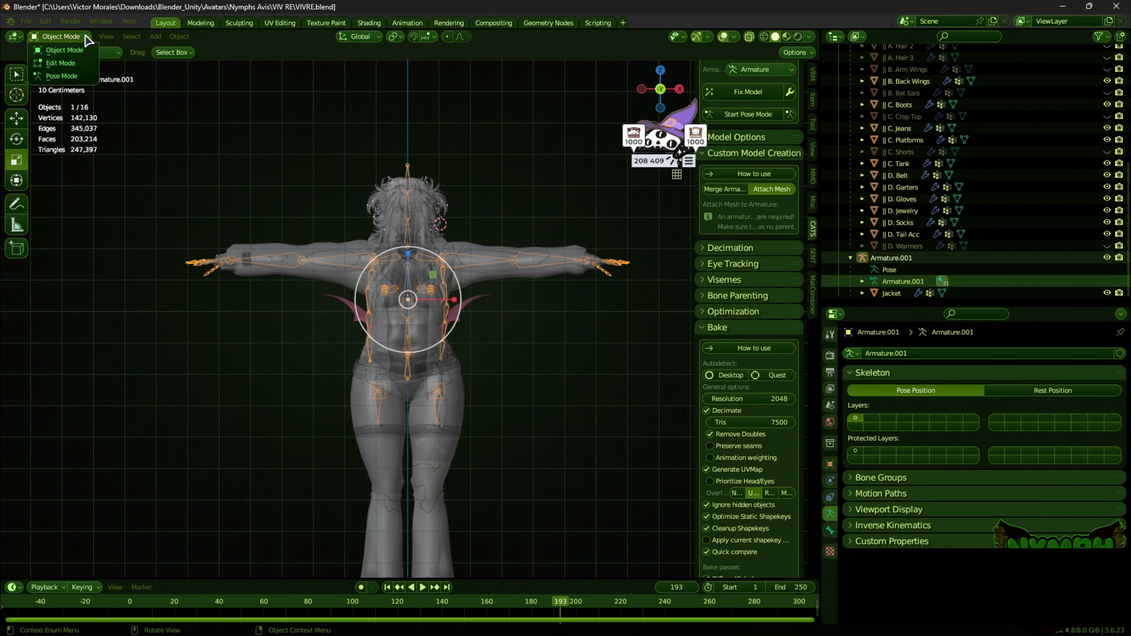
{"action": "left_click", "coordinate": [77, 63]}
{"action": "left_click", "coordinate": [150, 271]}
{"action": "scroll", "coordinate": [433, 361], "scroll_direction": "up", "scroll_amount": 4}
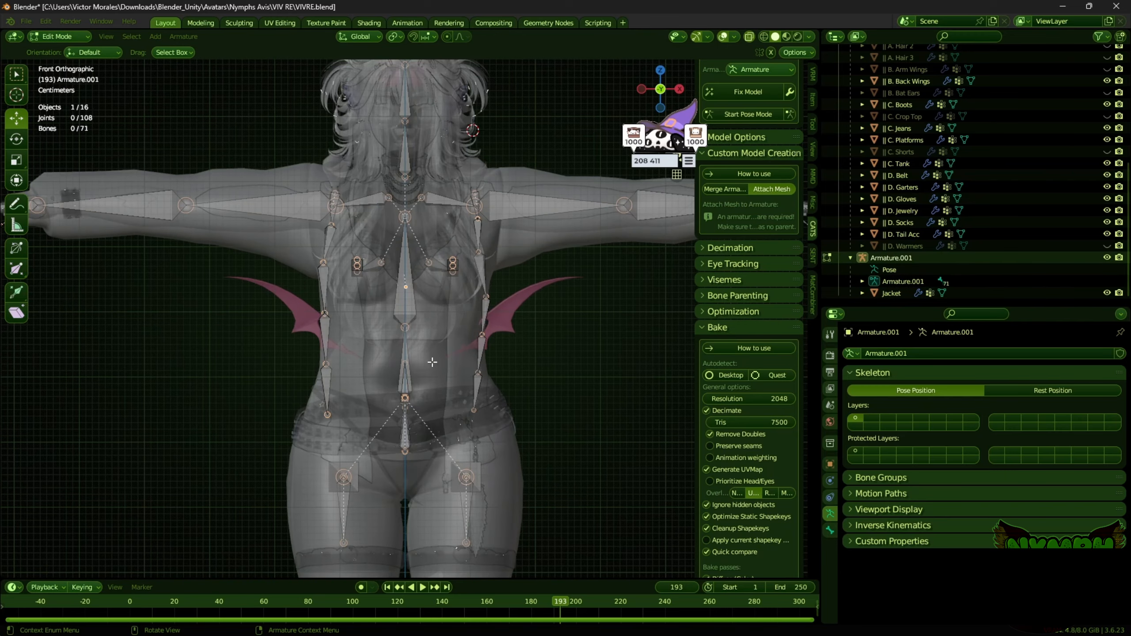
- Select the linked String_R bone chain up to its shoulder bone in Armature.001
{"action": "scroll", "coordinate": [463, 324], "scroll_direction": "down", "scroll_amount": 2}
{"action": "middle_click_drag", "start_coordinate": [474, 234], "coordinate": [525, 247]}
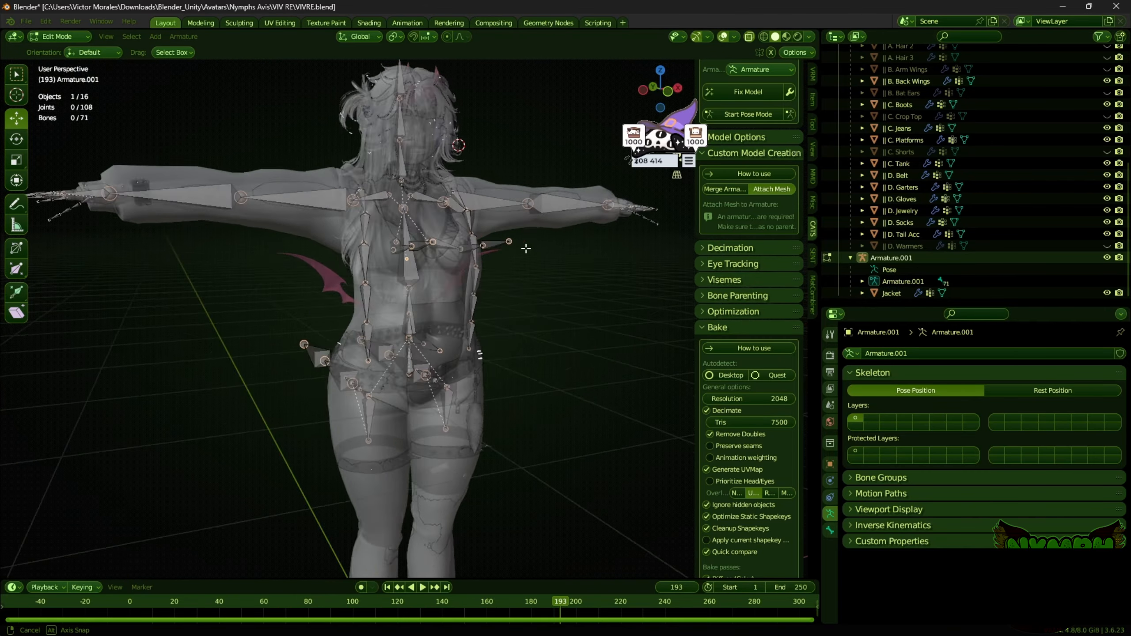
{"action": "scroll", "coordinate": [525, 248], "scroll_direction": "up", "scroll_amount": 4}
{"action": "middle_click_drag", "start_coordinate": [383, 307], "coordinate": [379, 334]}
{"action": "left_click", "coordinate": [329, 383]}
{"action": "middle_click_drag", "start_coordinate": [373, 256], "coordinate": [385, 393], "text": "shift"}
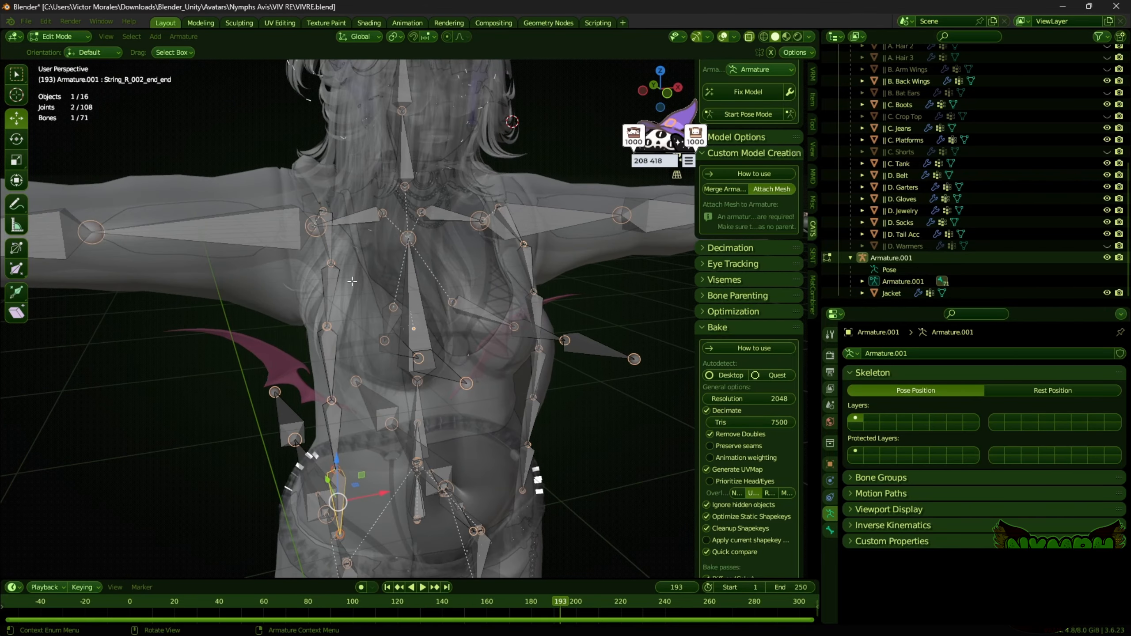
{"action": "key", "text": "ctrl+l"}
{"action": "middle_click_drag", "start_coordinate": [378, 285], "coordinate": [383, 318]}
{"action": "scroll", "coordinate": [430, 305], "scroll_direction": "up", "scroll_amount": 4}
{"action": "key", "text": "l"}
{"action": "scroll", "coordinate": [357, 242], "scroll_direction": "down", "scroll_amount": 3}
{"action": "middle_click_drag", "start_coordinate": [403, 263], "coordinate": [374, 245]}
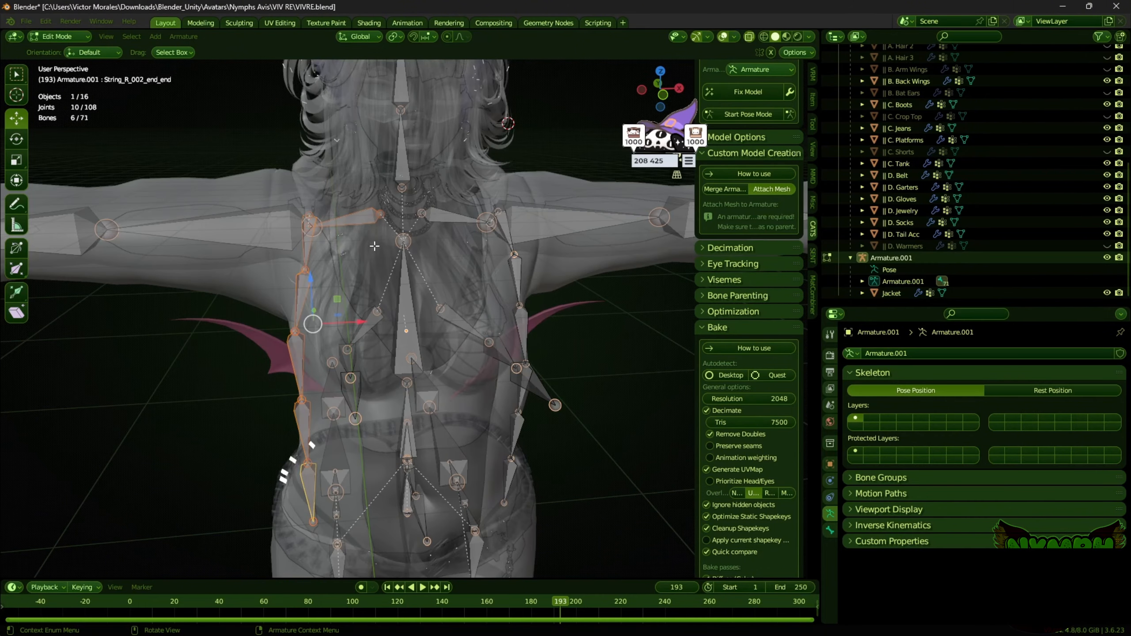
- Add the chest bone to the current bone selection
{"action": "scroll", "coordinate": [373, 219], "scroll_direction": "up", "scroll_amount": 2}
{"action": "middle_click_drag", "start_coordinate": [361, 202], "coordinate": [351, 163]}
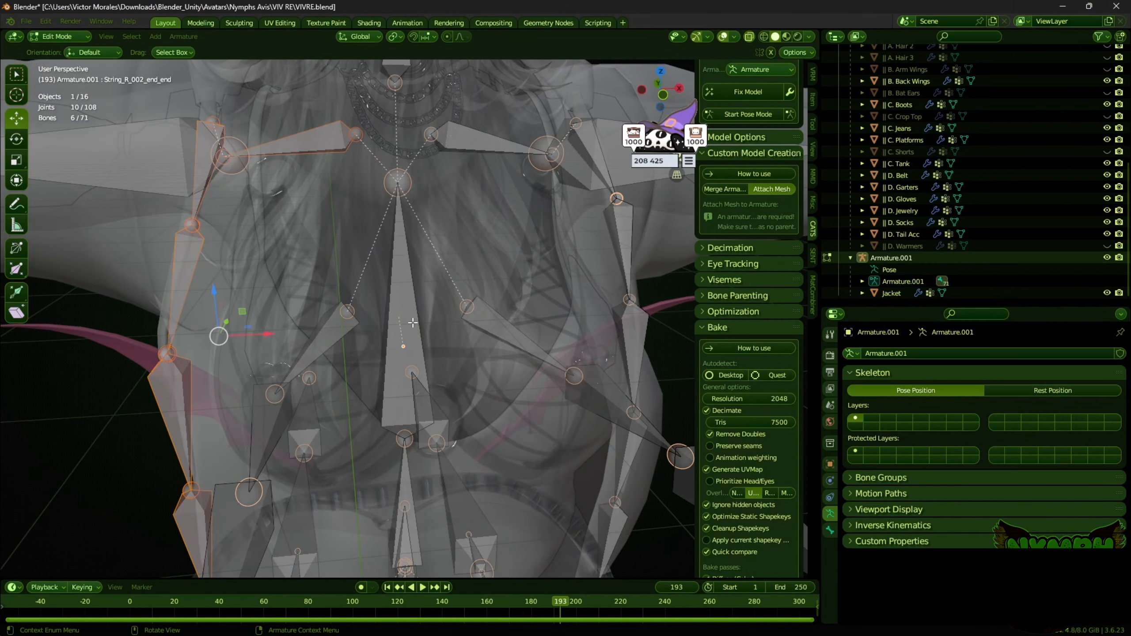
{"action": "left_click", "coordinate": [402, 294], "text": "ctrl"}
{"action": "scroll", "coordinate": [404, 294], "scroll_direction": "down", "scroll_amount": 3}
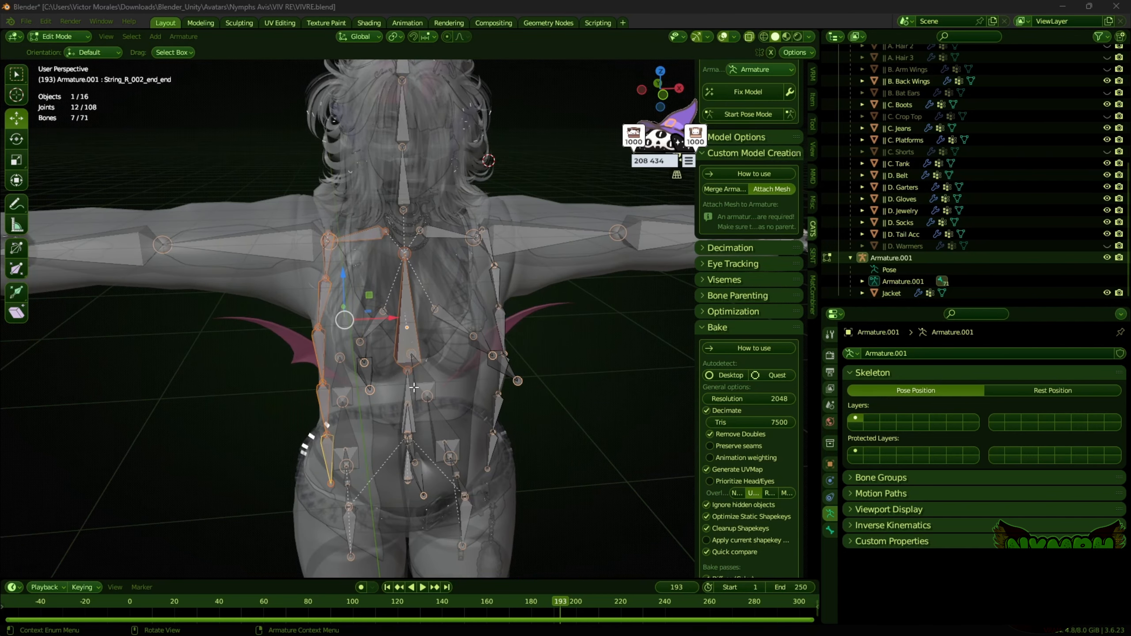
- Delete all bones except both string chains with their shoulder and chest bones, and return to Object Mode
{"action": "middle_click_drag", "start_coordinate": [401, 379], "coordinate": [509, 366]}
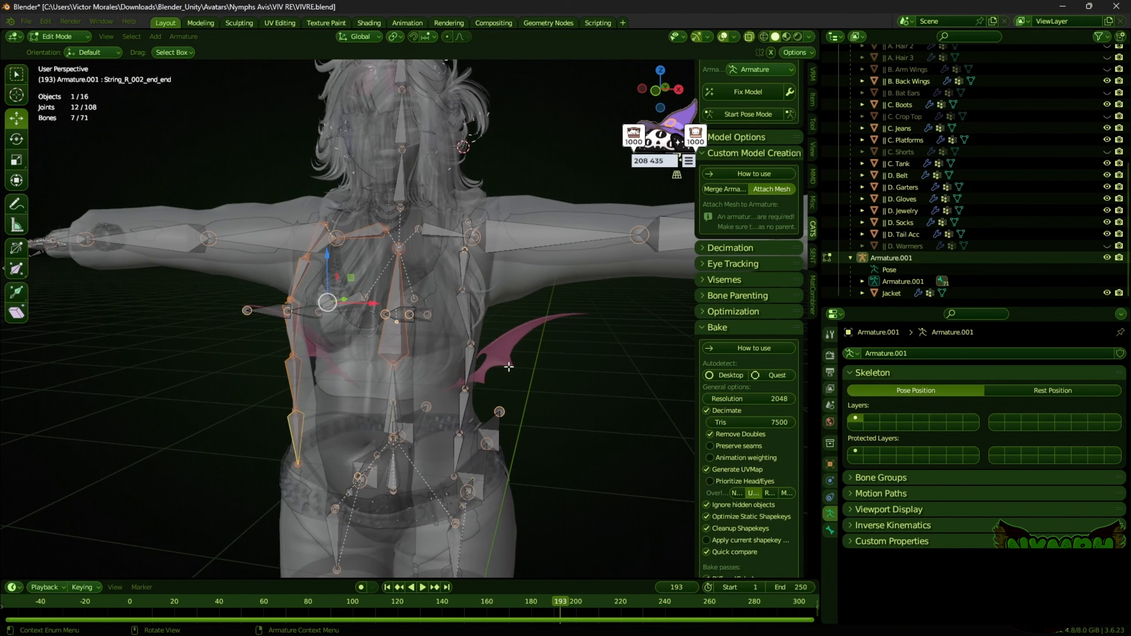
{"action": "left_click", "coordinate": [661, 94]}
{"action": "middle_click_drag", "start_coordinate": [513, 445], "coordinate": [483, 460]}
{"action": "middle_click_drag", "start_coordinate": [299, 239], "coordinate": [287, 234]}
{"action": "mouse_move", "coordinate": [391, 265]}
{"action": "middle_mouse_down"}
{"action": "mouse_move", "coordinate": [431, 262]}
{"action": "mouse_move", "coordinate": [390, 267]}
{"action": "middle_mouse_up"}
{"action": "key", "text": "ctrl+i"}
{"action": "key", "text": "x"}
{"action": "key", "text": "Tab"}
{"action": "left_click", "coordinate": [650, 91]}
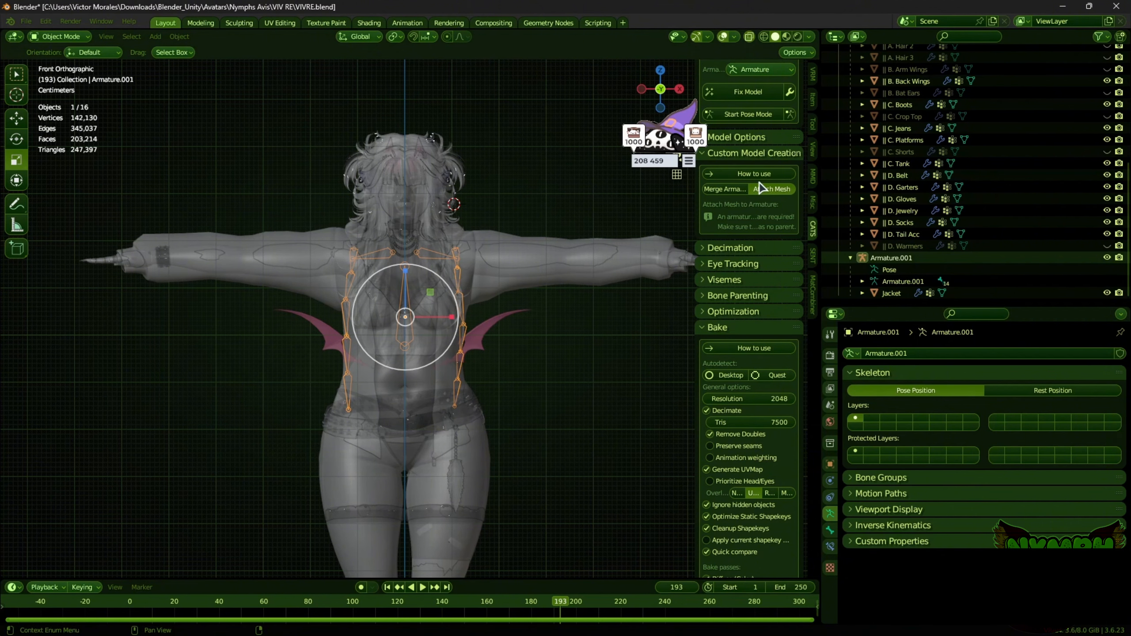
- Show the Merge Armatures settings for custom model creation
{"action": "left_click", "coordinate": [733, 192]}
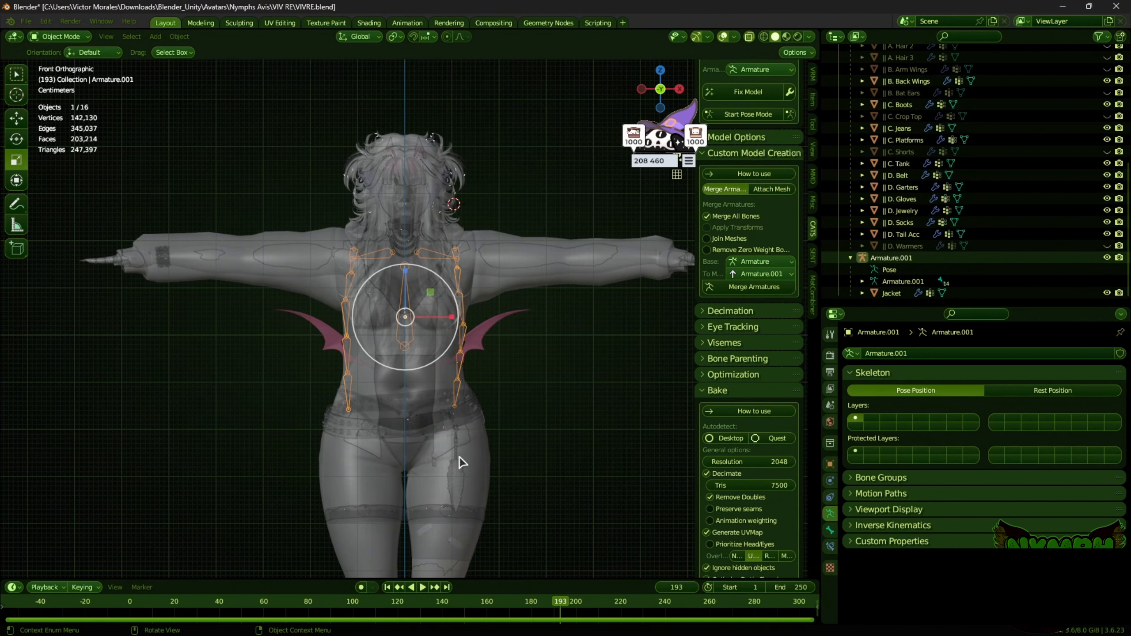
{"action": "mouse_move", "coordinate": [314, 617]}
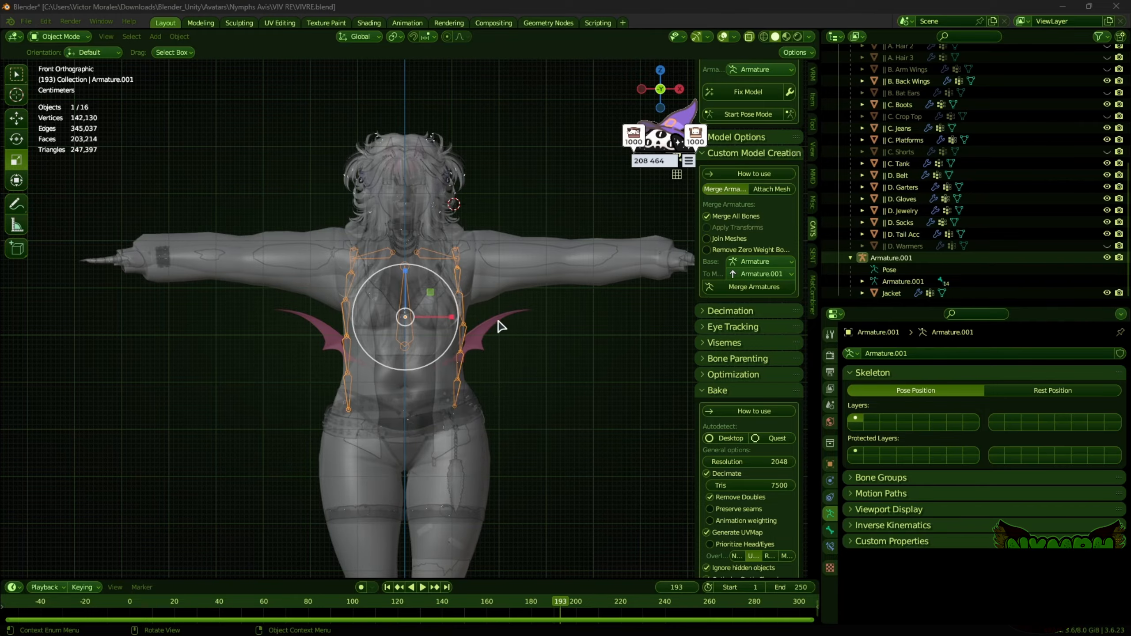
- Examine the remaining jacket bones against the avatar's body from several angles
{"action": "scroll", "coordinate": [498, 321], "scroll_direction": "up", "scroll_amount": 2}
{"action": "middle_click_drag", "start_coordinate": [498, 322], "coordinate": [574, 377]}
{"action": "scroll", "coordinate": [574, 377], "scroll_direction": "up", "scroll_amount": 2}
{"action": "scroll", "coordinate": [518, 291], "scroll_direction": "down", "scroll_amount": 4}
{"action": "scroll", "coordinate": [581, 257], "scroll_direction": "up", "scroll_amount": 2}
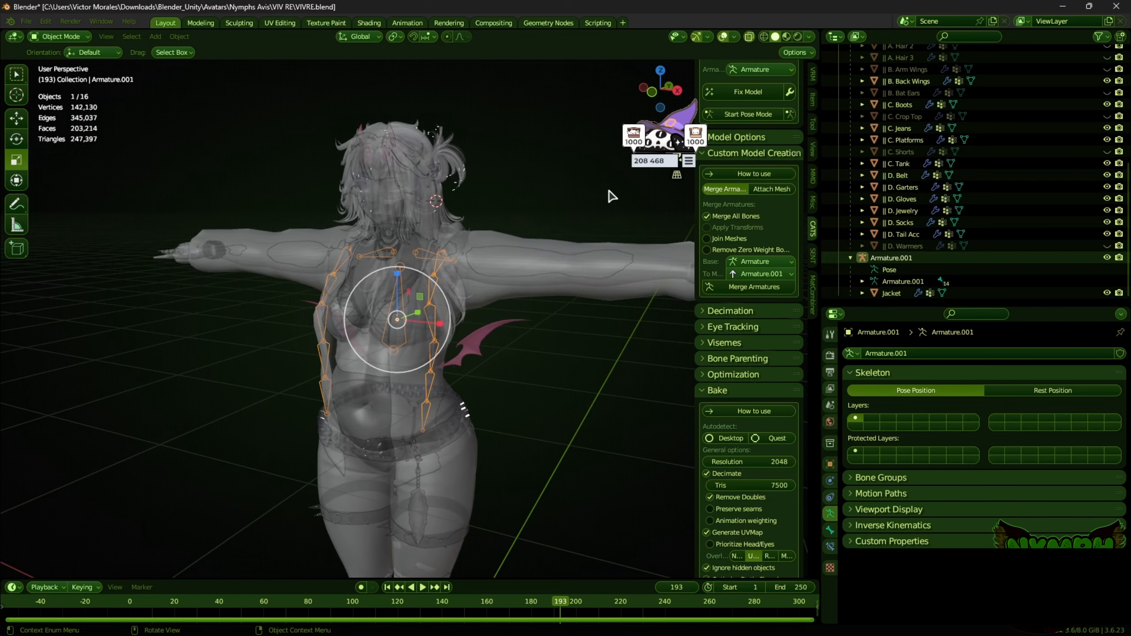
{"action": "left_click", "coordinate": [661, 94]}
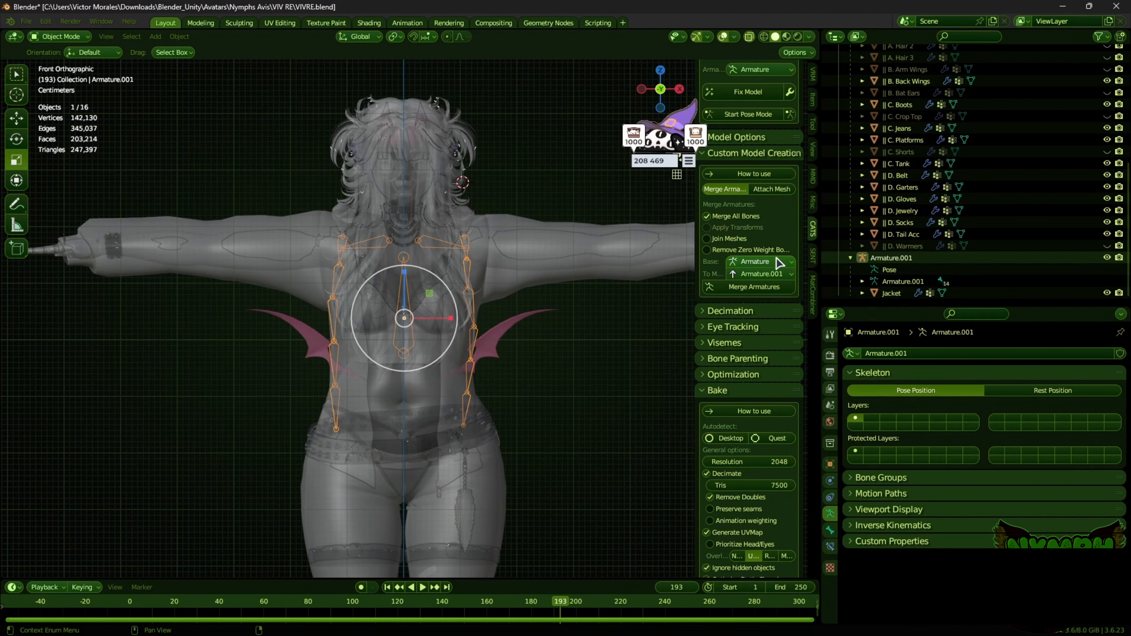
{"action": "scroll", "coordinate": [513, 314], "scroll_direction": "down", "scroll_amount": 4}
{"action": "middle_click_drag", "start_coordinate": [513, 313], "coordinate": [439, 338]}
{"action": "scroll", "coordinate": [439, 338], "scroll_direction": "up", "scroll_amount": 4}
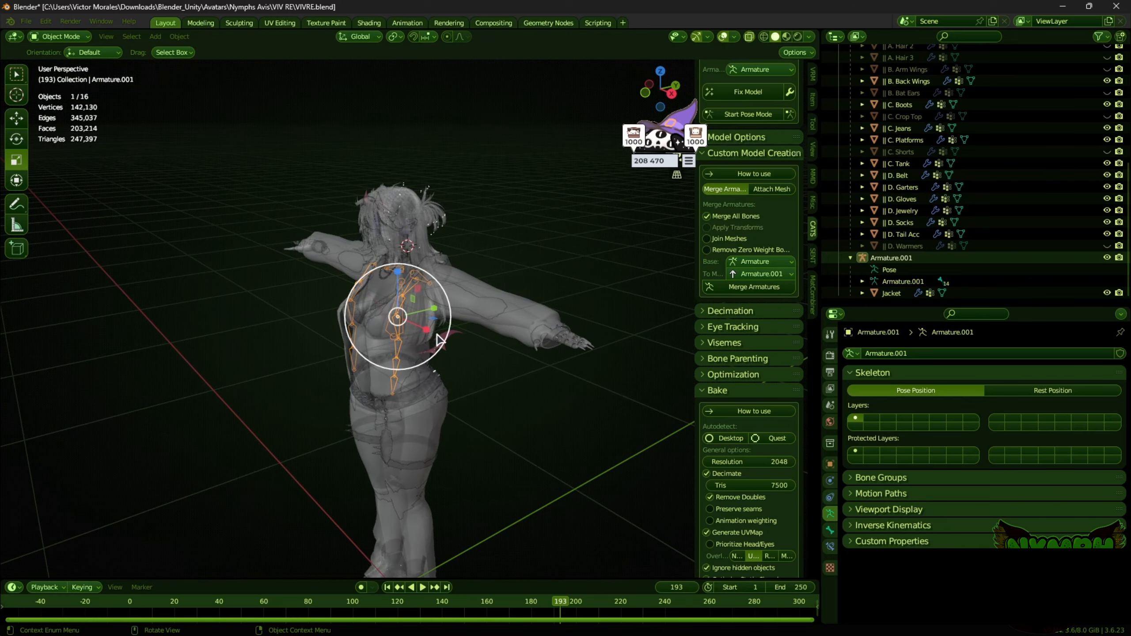
{"action": "scroll", "coordinate": [439, 338], "scroll_direction": "up", "scroll_amount": 3}
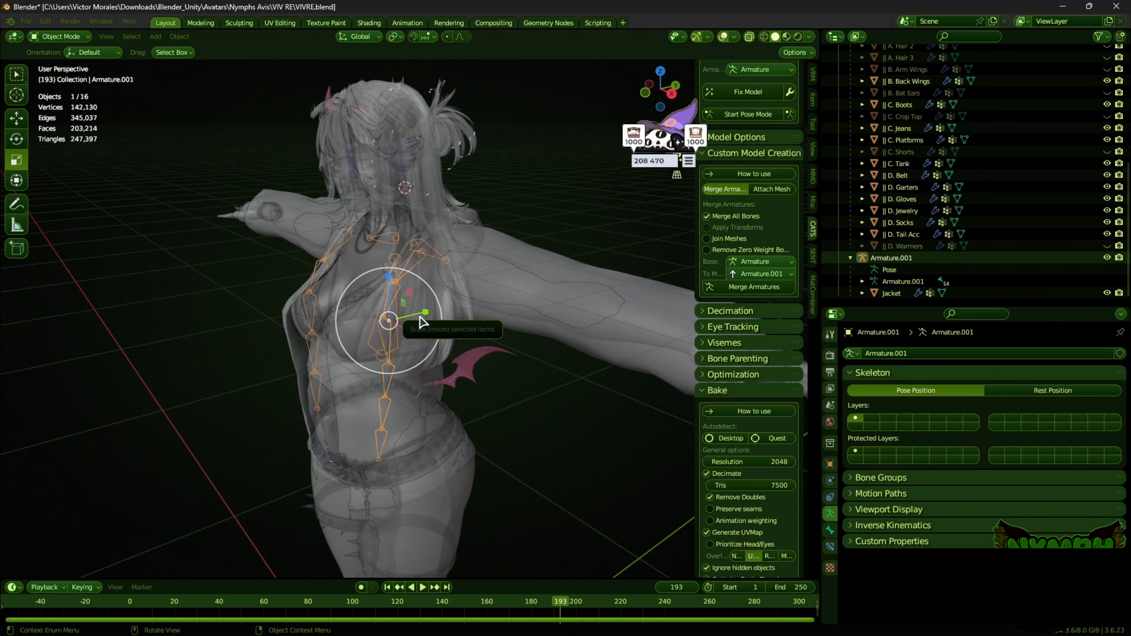
- Inspect the jacket armature from the front and expand its bone hierarchy down to the shoulder and string bones
{"action": "left_click", "coordinate": [645, 92]}
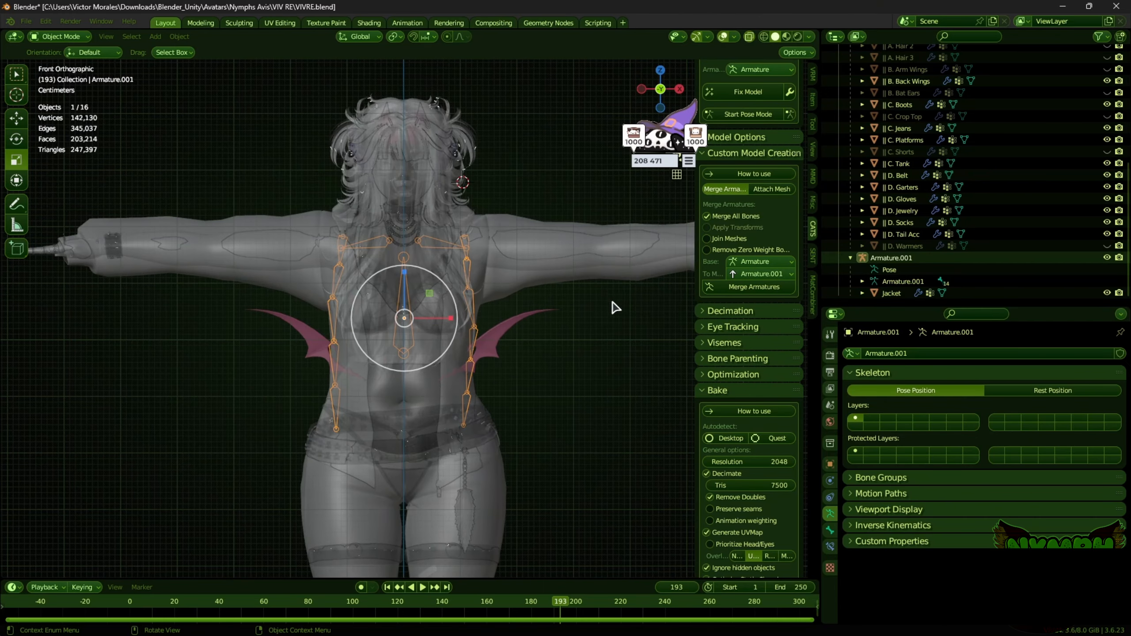
{"action": "middle_click_drag", "start_coordinate": [450, 297], "coordinate": [419, 256]}
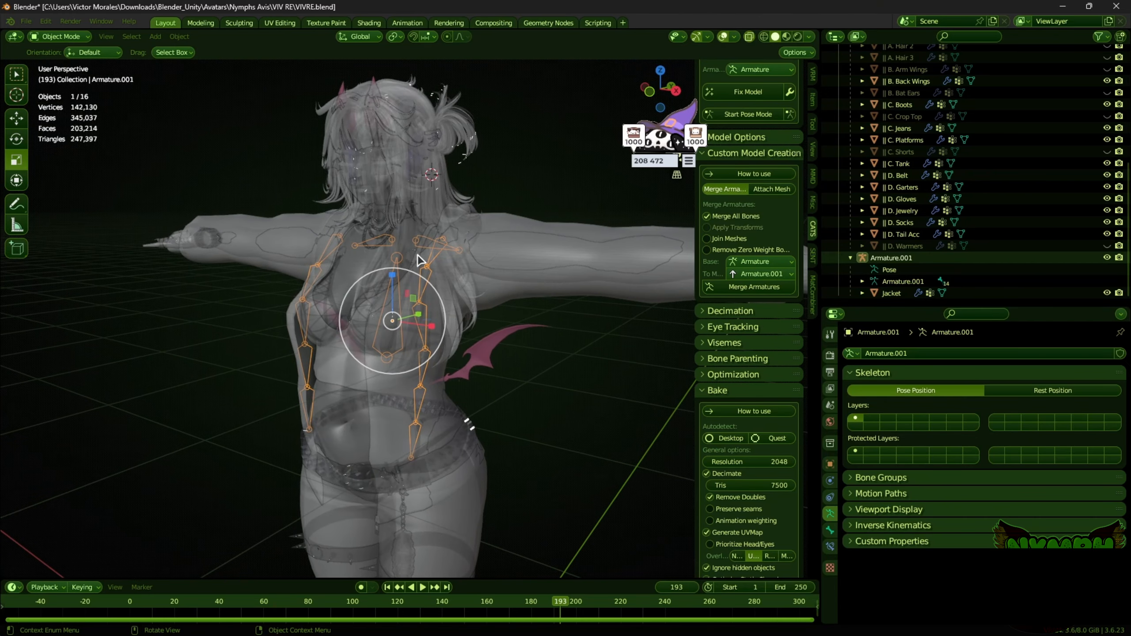
{"action": "left_click", "coordinate": [649, 92]}
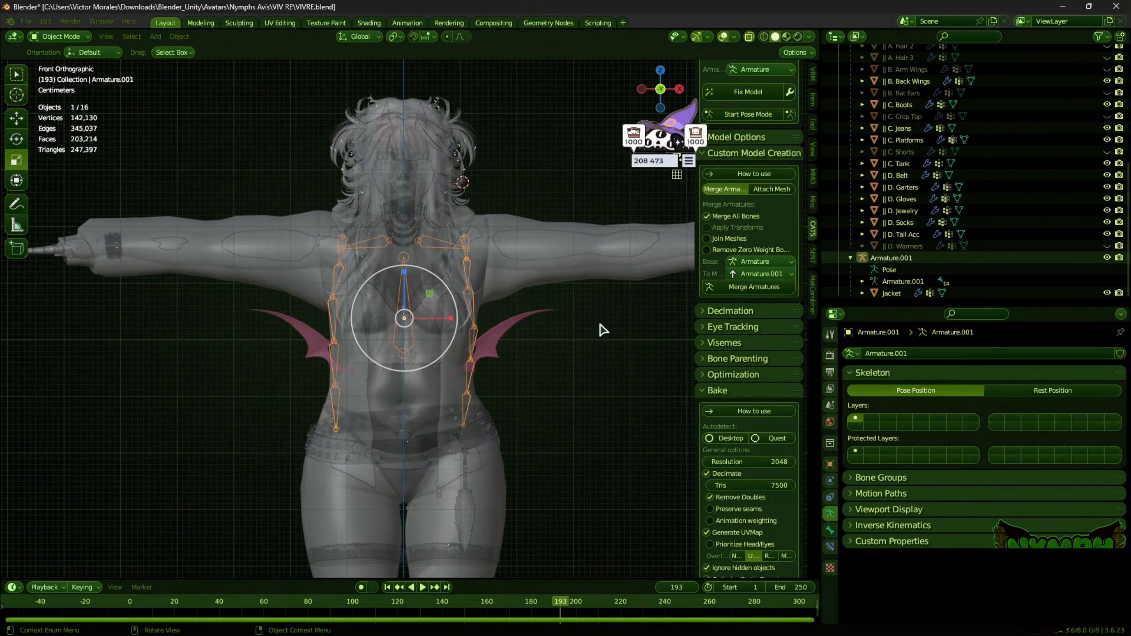
{"action": "left_click", "coordinate": [863, 281]}
{"action": "scroll", "coordinate": [874, 287], "scroll_direction": "down", "scroll_amount": 1}
{"action": "left_click", "coordinate": [874, 281]}
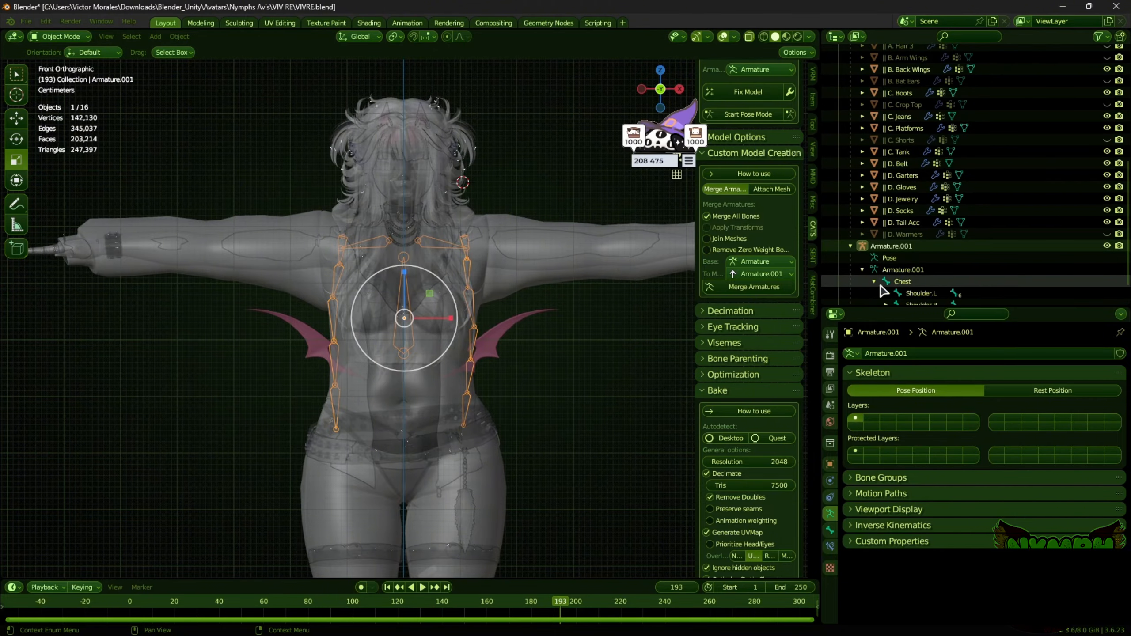
{"action": "scroll", "coordinate": [883, 292], "scroll_direction": "down", "scroll_amount": 2}
{"action": "left_click", "coordinate": [886, 270]}
{"action": "scroll", "coordinate": [886, 269], "scroll_direction": "down", "scroll_amount": 1}
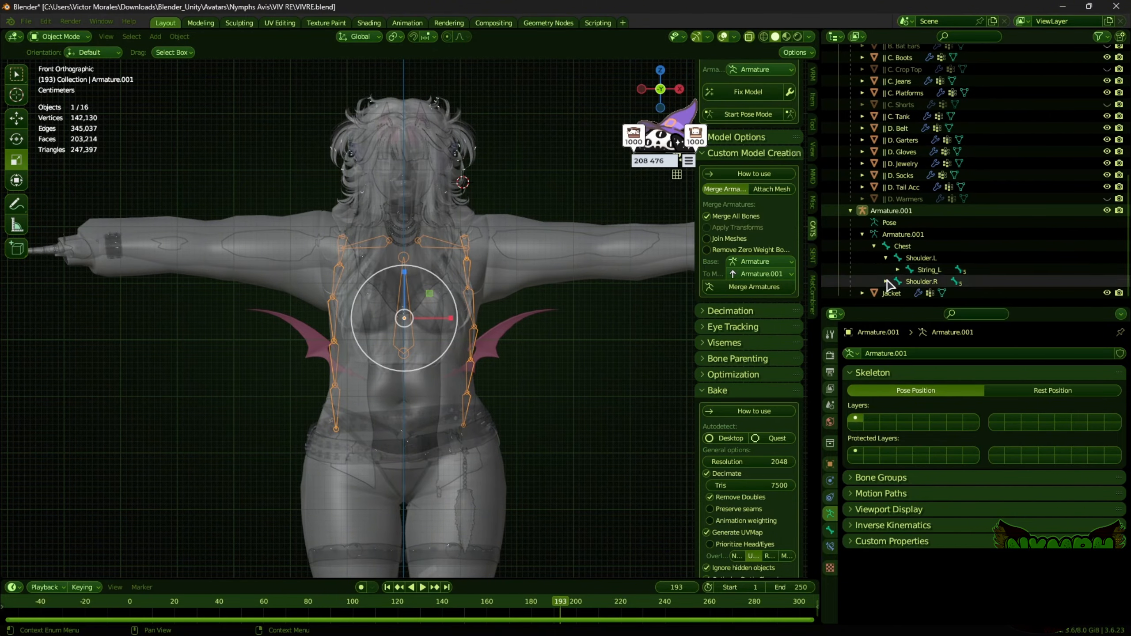
{"action": "left_click", "coordinate": [886, 281]}
{"action": "scroll", "coordinate": [887, 285], "scroll_direction": "down", "scroll_amount": 1}
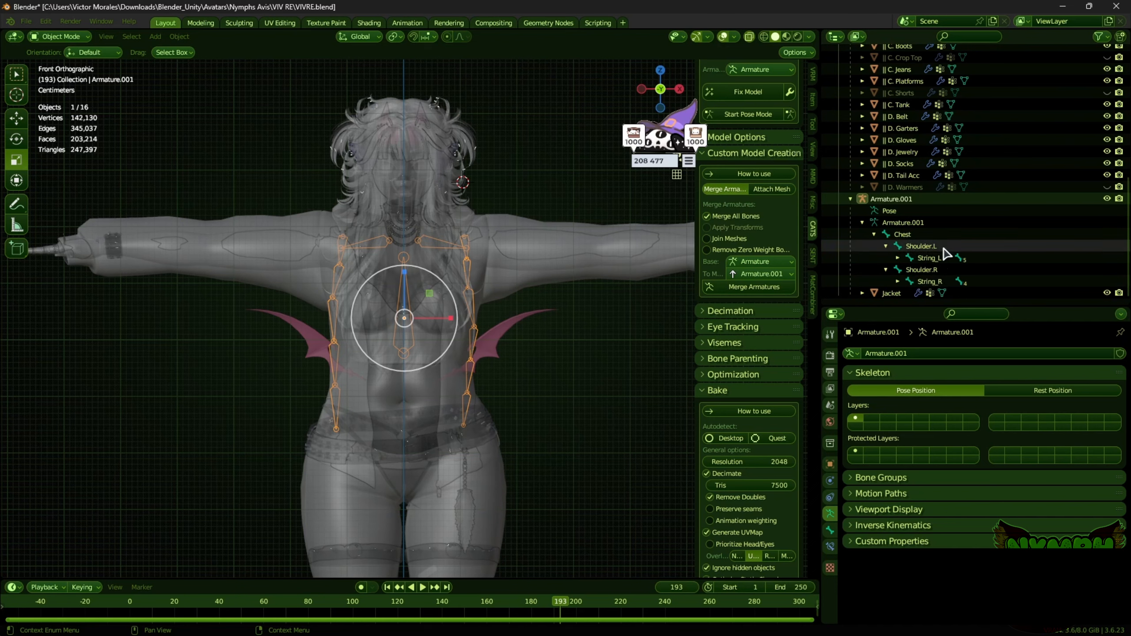
- Expand the avatar armature's spine hierarchy and copy the name of its left shoulder bone, Shoulder_L
{"action": "scroll", "coordinate": [993, 173], "scroll_direction": "up", "scroll_amount": 15}
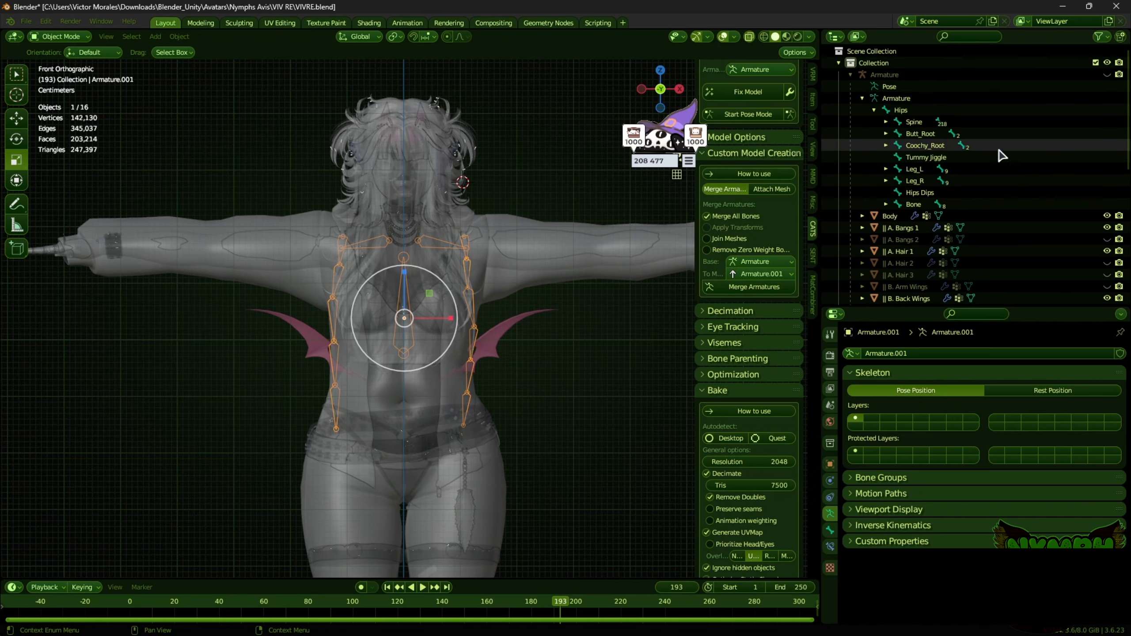
{"action": "left_click", "coordinate": [886, 121]}
{"action": "scroll", "coordinate": [927, 101], "scroll_direction": "down", "scroll_amount": 3}
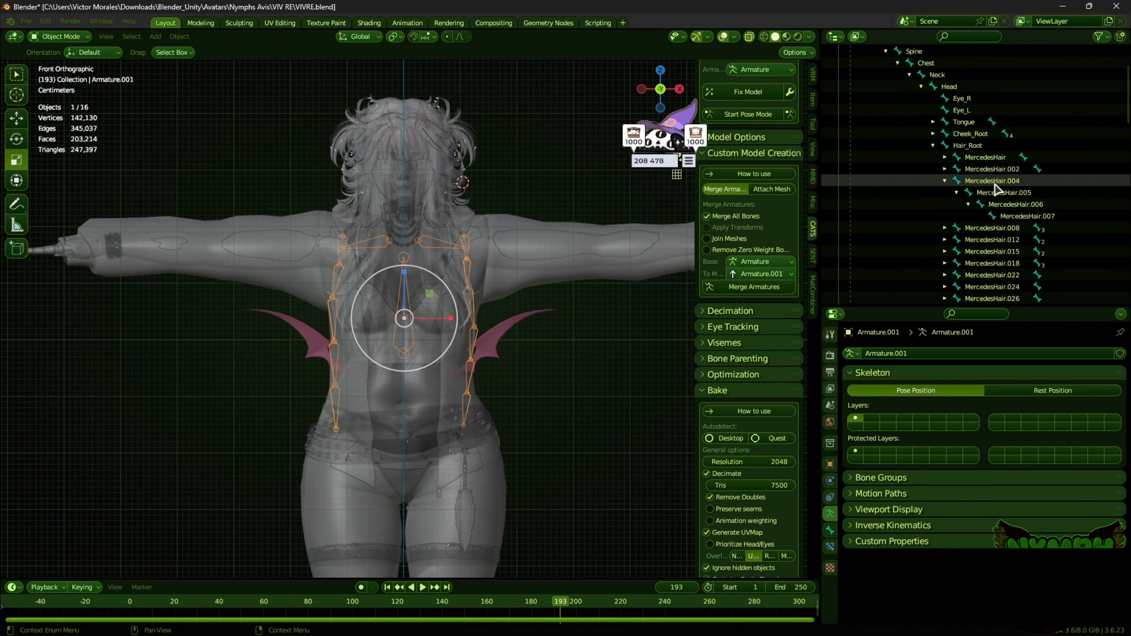
{"action": "left_click", "coordinate": [909, 75]}
{"action": "double_click", "coordinate": [949, 87]}
{"action": "key", "text": "ctrl+c"}
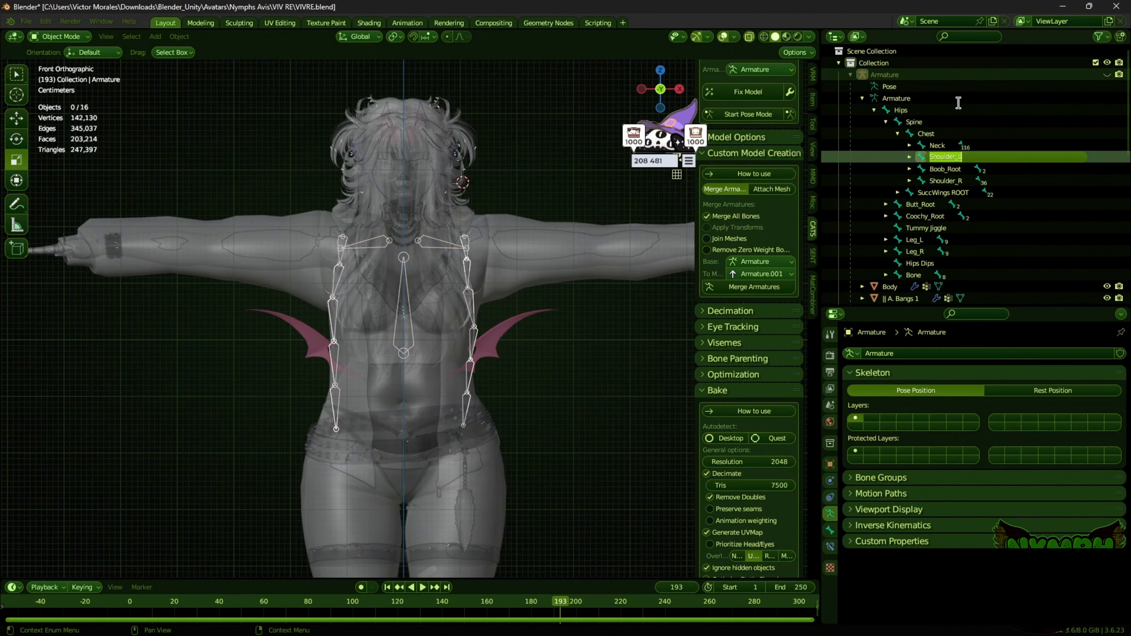
{"action": "left_click", "coordinate": [647, 317]}
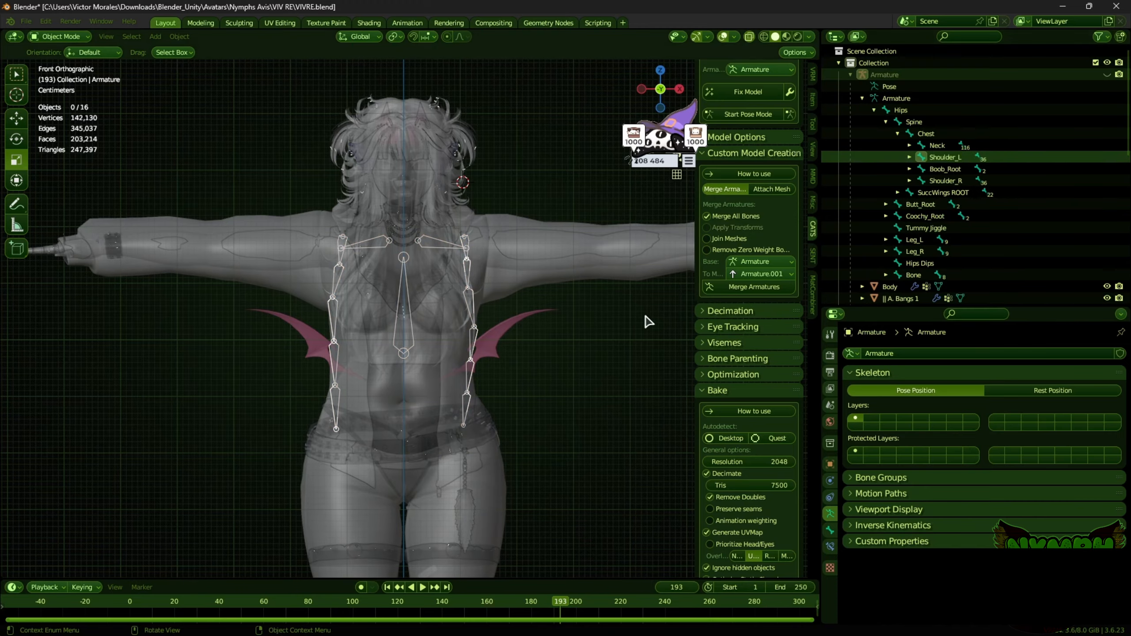
- Rename the jacket armature's left shoulder bone to Shoulder_L using the copied name
{"action": "scroll", "coordinate": [972, 245], "scroll_direction": "down", "scroll_amount": 15}
{"action": "left_click", "coordinate": [935, 246]}
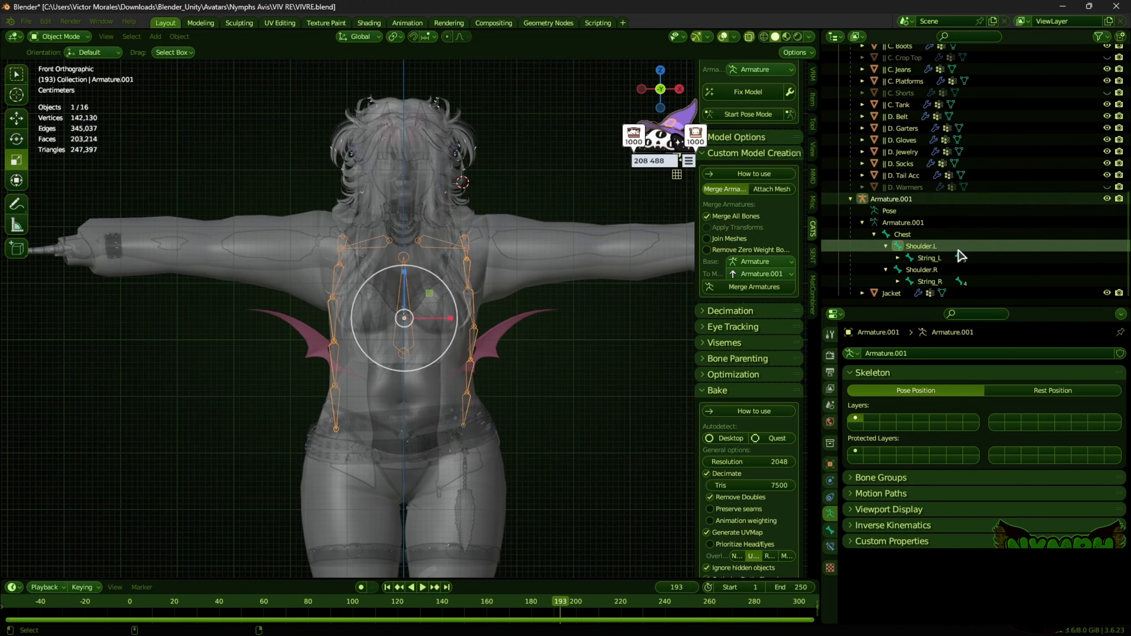
{"action": "double_click", "coordinate": [937, 246]}
{"action": "key", "text": "ctrl+v"}
{"action": "key", "text": "Return"}
- Copy the name of the avatar's right shoulder bone, Shoulder_R, and return to the jacket armature's bones
{"action": "scroll", "coordinate": [975, 218], "scroll_direction": "up", "scroll_amount": 15}
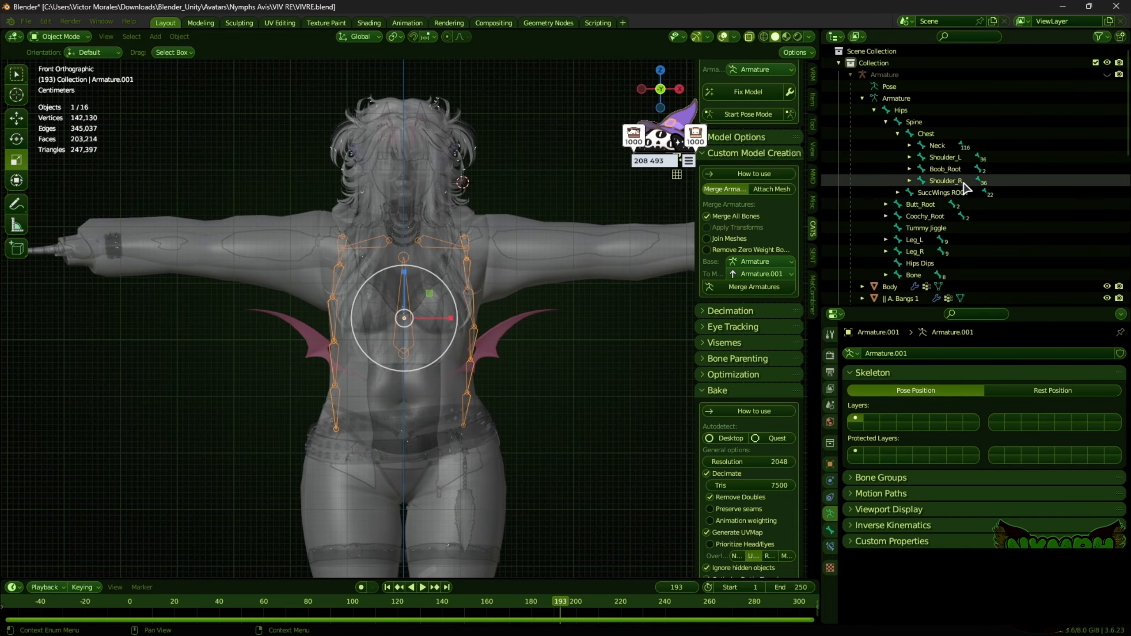
{"action": "double_click", "coordinate": [946, 168]}
{"action": "key", "text": "ctrl+c"}
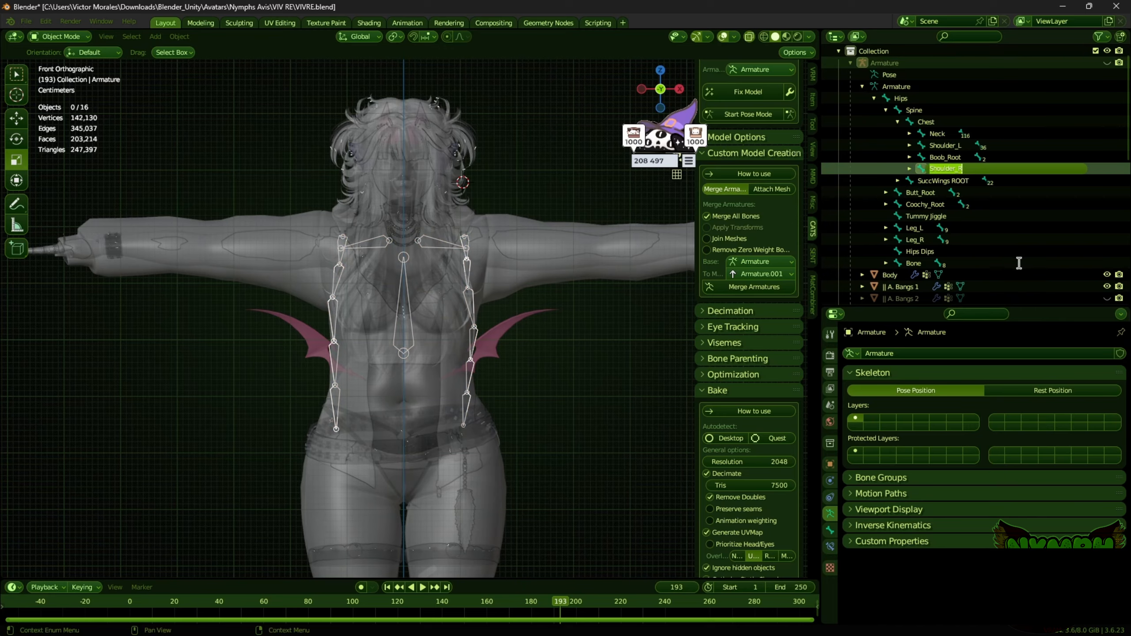
{"action": "key", "text": "Return"}
{"action": "scroll", "coordinate": [1022, 259], "scroll_direction": "down", "scroll_amount": 15}
{"action": "left_click", "coordinate": [947, 281]}
{"action": "double_click", "coordinate": [947, 282]}
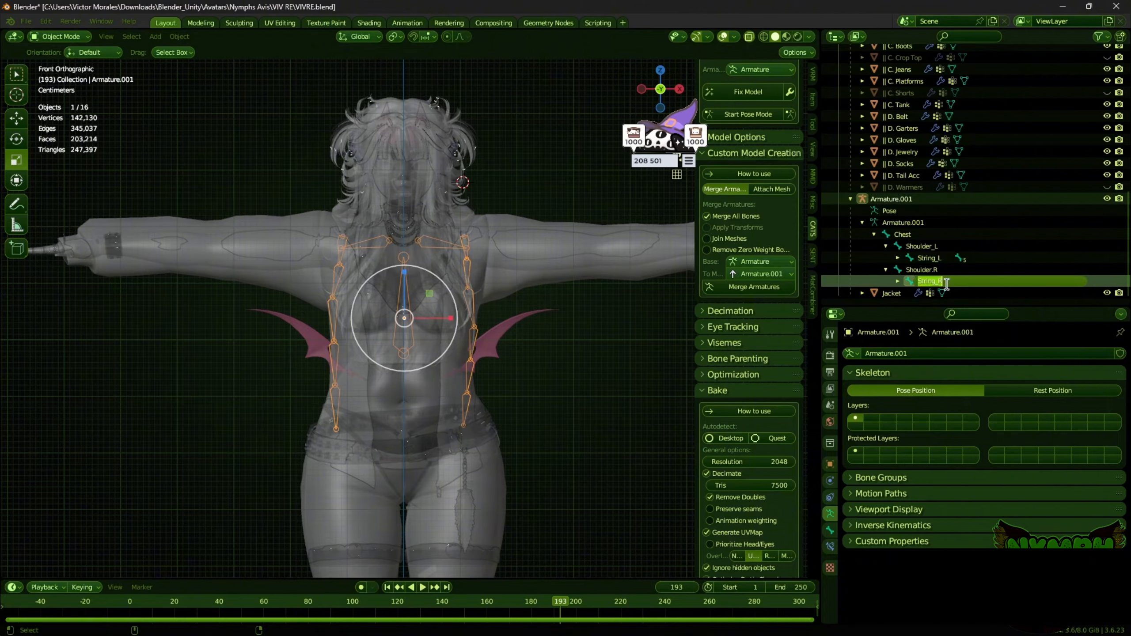
{"action": "key", "text": "ctrl+v"}
{"action": "key", "text": "Return"}
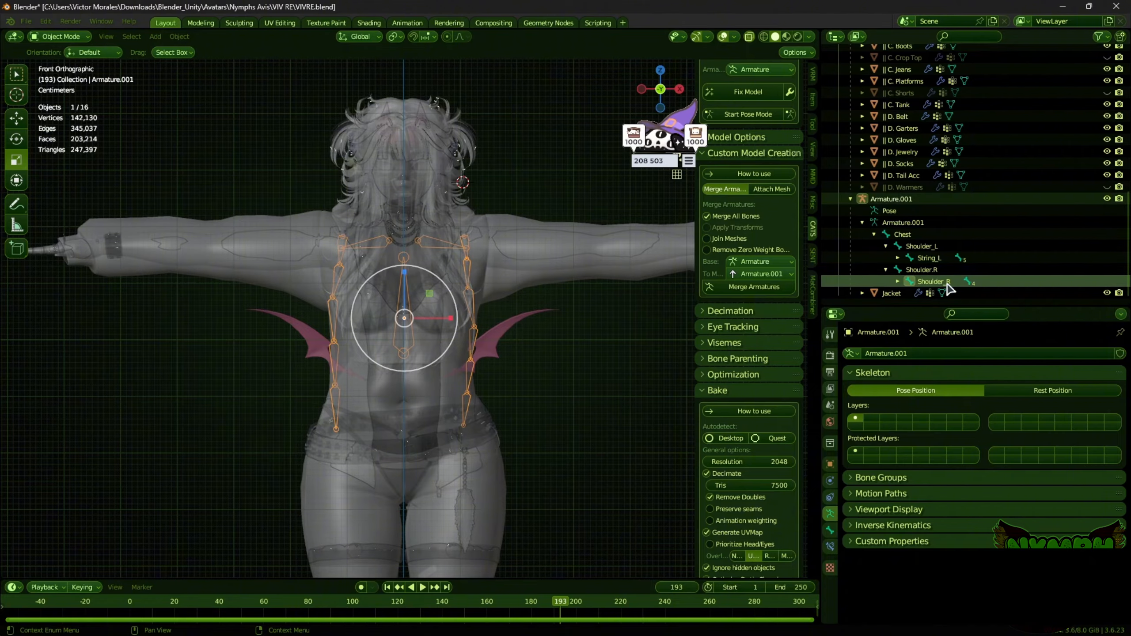
{"action": "key", "text": "ctrl+z"}
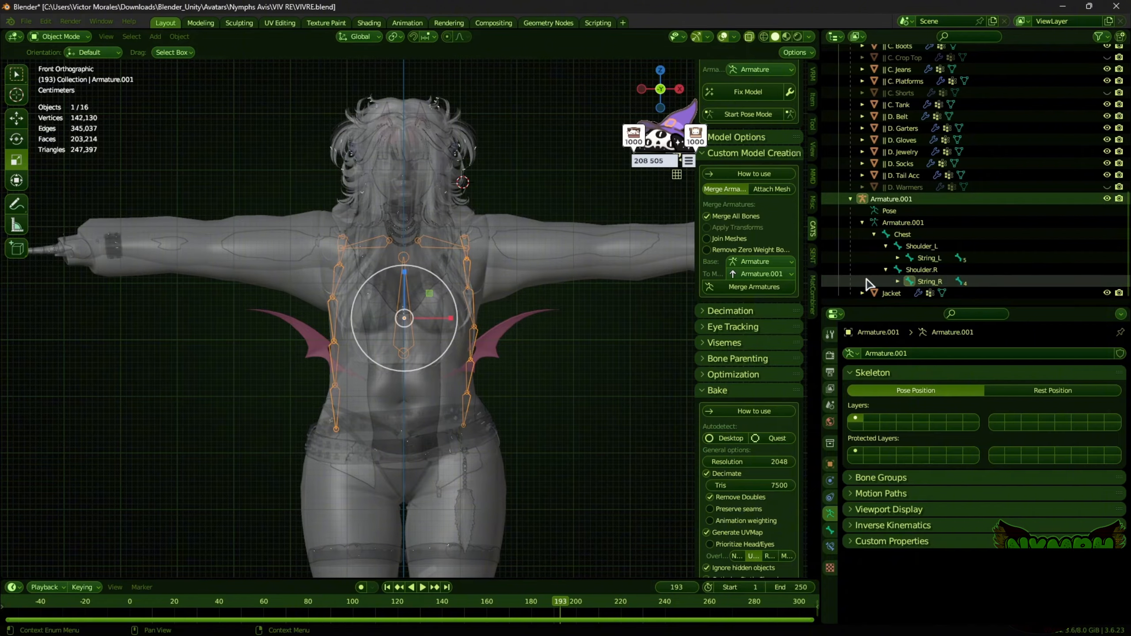
- Rename the jacket armature's right shoulder bone to Shoulder_R using the copied name
{"action": "double_click", "coordinate": [933, 271]}
{"action": "key", "text": "ctrl+v"}
{"action": "key", "text": "Return"}
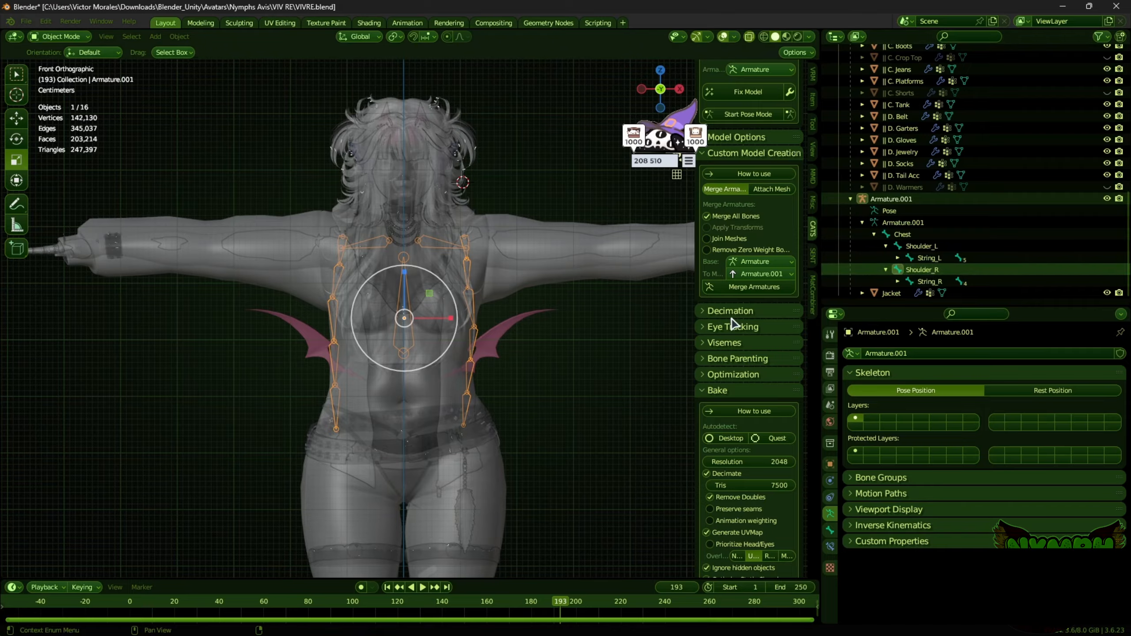
- Merge Armature.001 into the base Armature with Merge All Bones enabled, and turn off the see-through display
{"action": "left_click", "coordinate": [754, 287]}
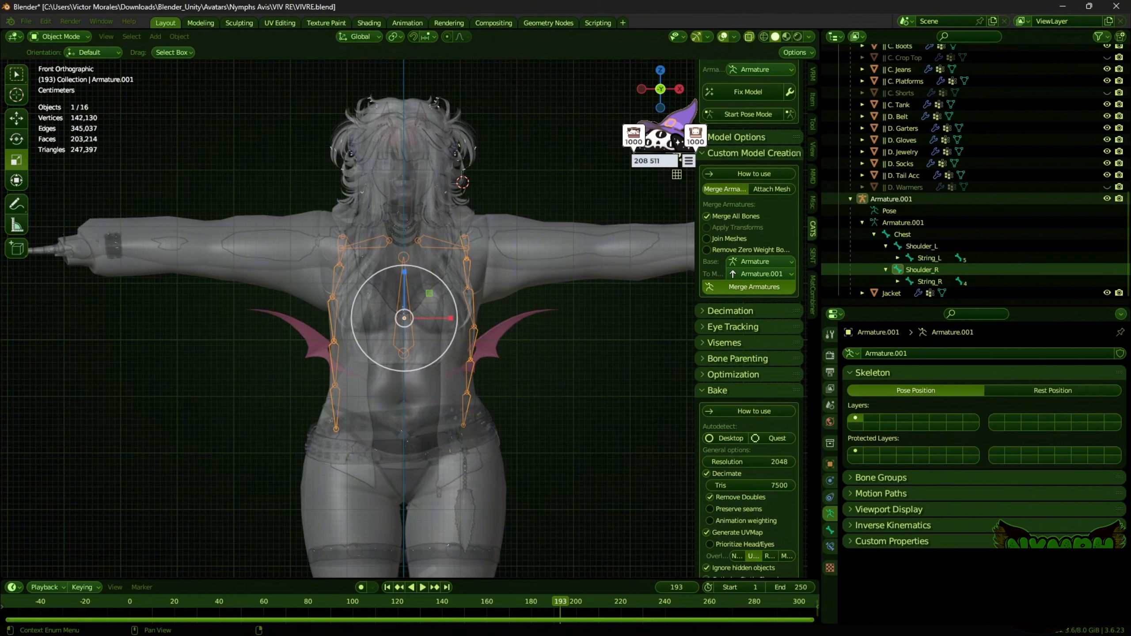
{"action": "middle_click_drag", "start_coordinate": [331, 440], "coordinate": [543, 251]}
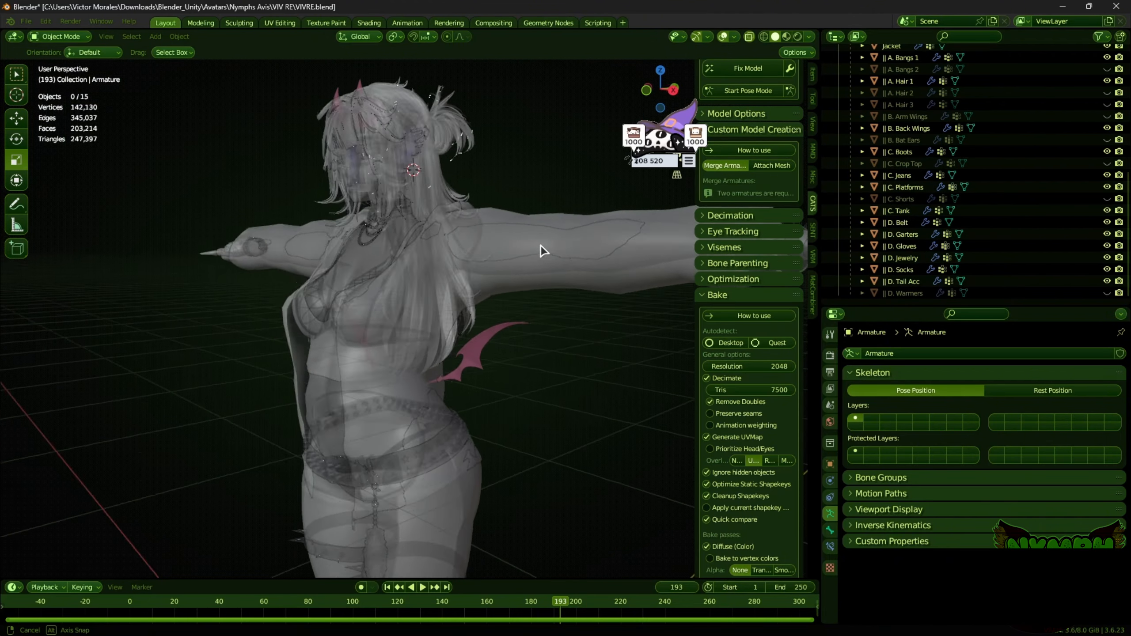
{"action": "key", "text": "alt+z"}
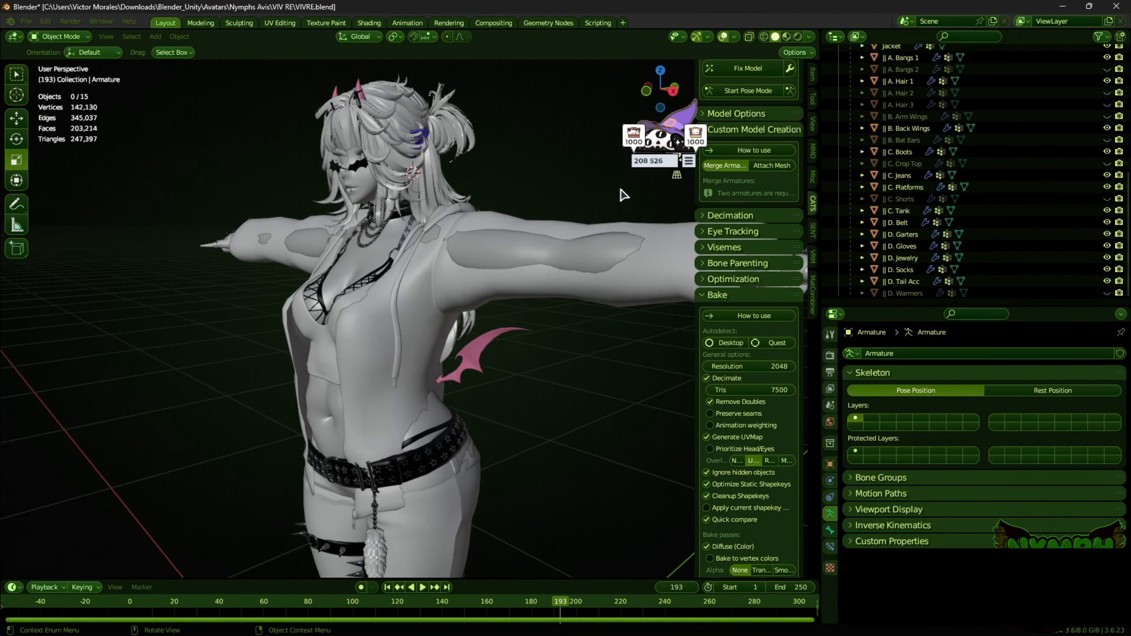
- Start Pose Mode and rotate the String_L bone to test how the jacket's left string follows
{"action": "left_click", "coordinate": [748, 91]}
{"action": "scroll", "coordinate": [431, 270], "scroll_direction": "up", "scroll_amount": 5}
{"action": "key", "text": "alt+z"}
{"action": "middle_click_drag", "start_coordinate": [431, 270], "coordinate": [447, 270]}
{"action": "left_click", "coordinate": [423, 231]}
{"action": "mouse_move", "coordinate": [412, 190]}
{"action": "left_mouse_down"}
{"action": "mouse_move", "coordinate": [449, 161]}
{"action": "mouse_move", "coordinate": [397, 196]}
{"action": "left_mouse_up"}
{"action": "scroll", "coordinate": [417, 219], "scroll_direction": "down", "scroll_amount": 5}
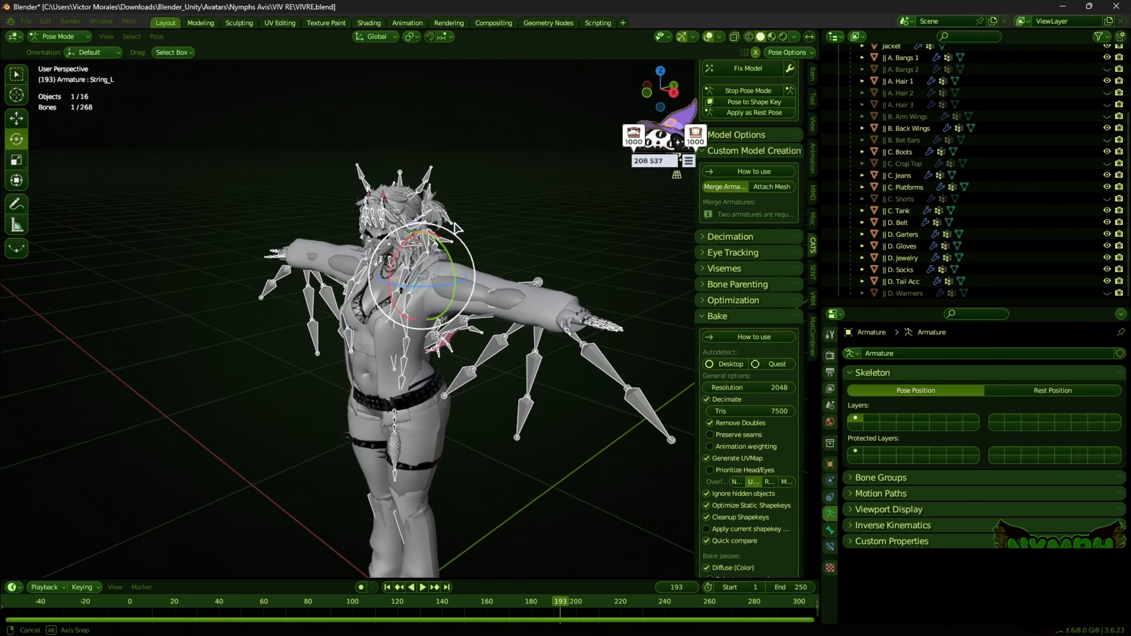
- From the front, rotate the Arm_L bone 47.8° about the global Y axis to test the jacket sleeves
{"action": "middle_click_drag", "start_coordinate": [417, 219], "coordinate": [562, 168]}
{"action": "left_click", "coordinate": [657, 92]}
{"action": "scroll", "coordinate": [553, 227], "scroll_direction": "up", "scroll_amount": 5}
{"action": "key", "text": "alt+z"}
{"action": "left_click", "coordinate": [571, 217]}
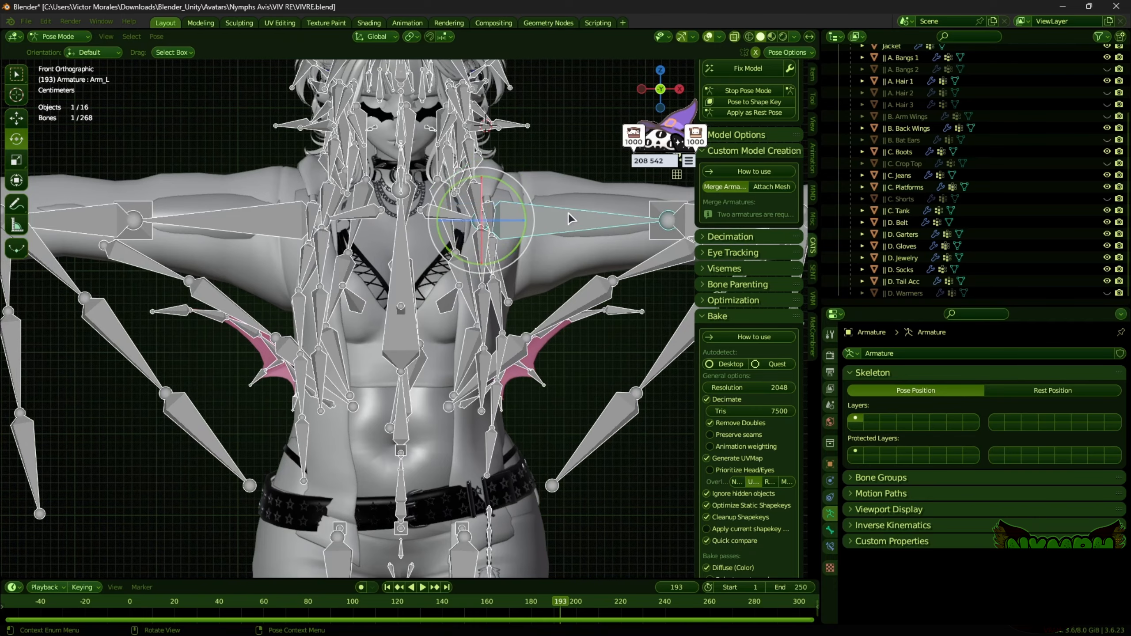
{"action": "key", "text": "alt+z"}
{"action": "left_click_drag", "start_coordinate": [522, 200], "coordinate": [568, 252]}
{"action": "scroll", "coordinate": [567, 252], "scroll_direction": "down", "scroll_amount": 3}
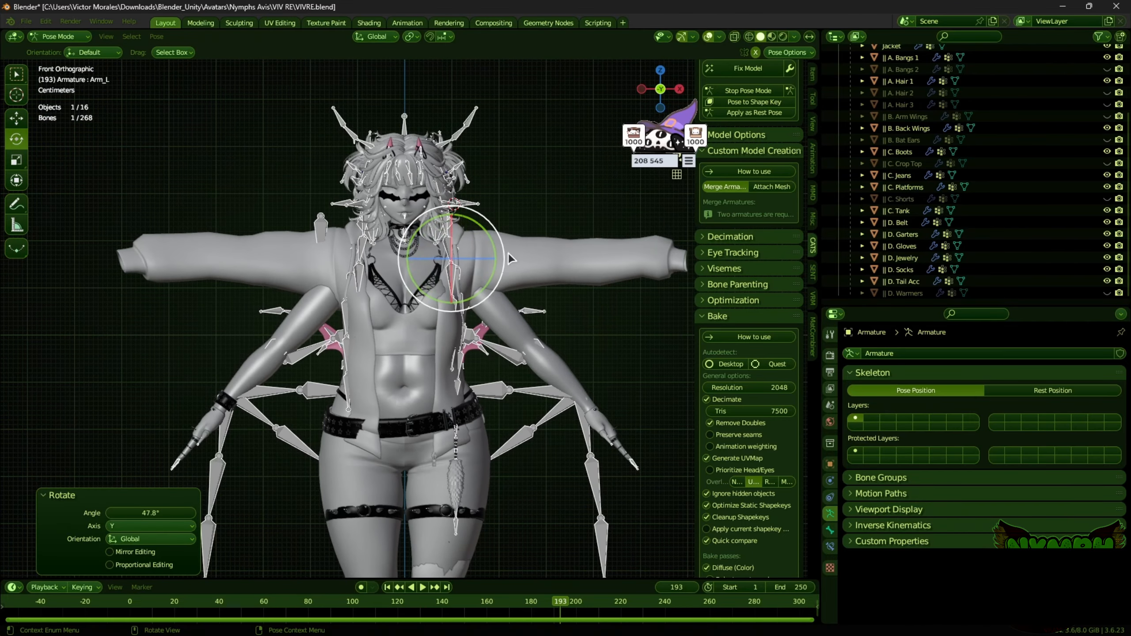
- Cancel the further arm rotation and stop Pose Mode
{"action": "left_click_drag", "start_coordinate": [489, 233], "coordinate": [419, 171]}
{"action": "right_click", "coordinate": [419, 170]}
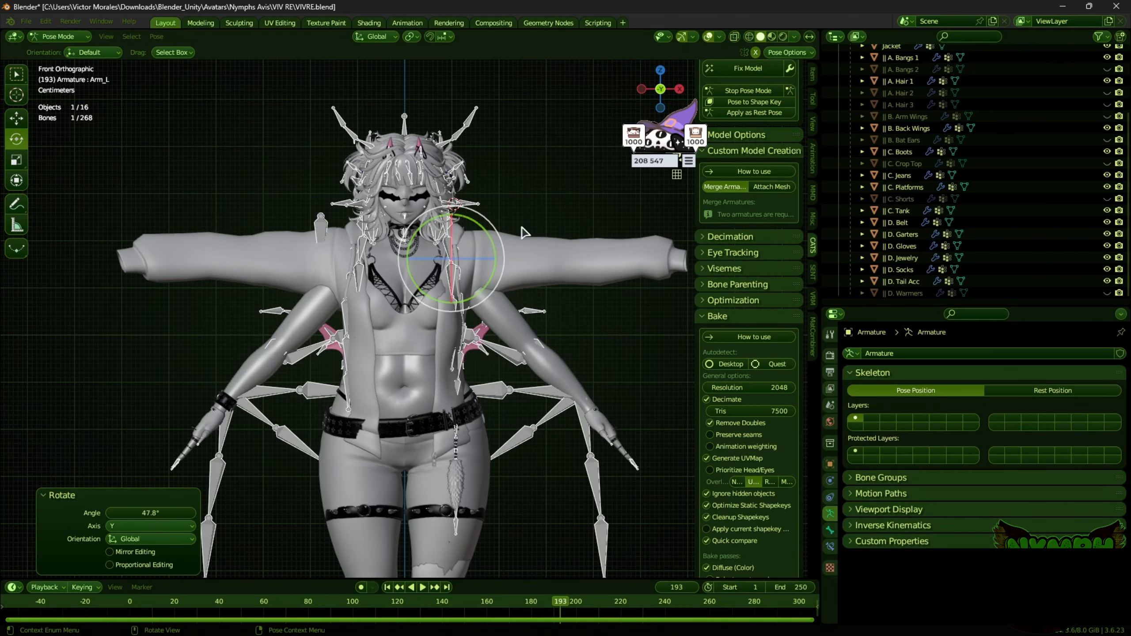
{"action": "middle_click_drag", "start_coordinate": [521, 228], "coordinate": [488, 229]}
{"action": "left_click", "coordinate": [743, 103]}
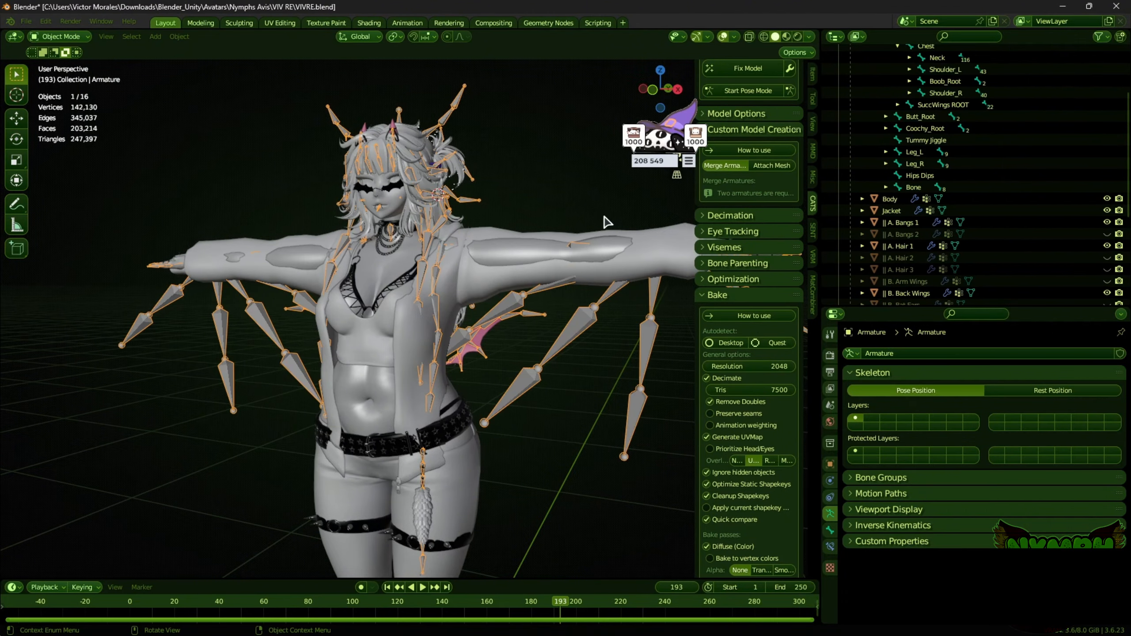
- Select the jacket mesh and look through its vertex groups for the left arm groups
{"action": "left_click", "coordinate": [490, 238]}
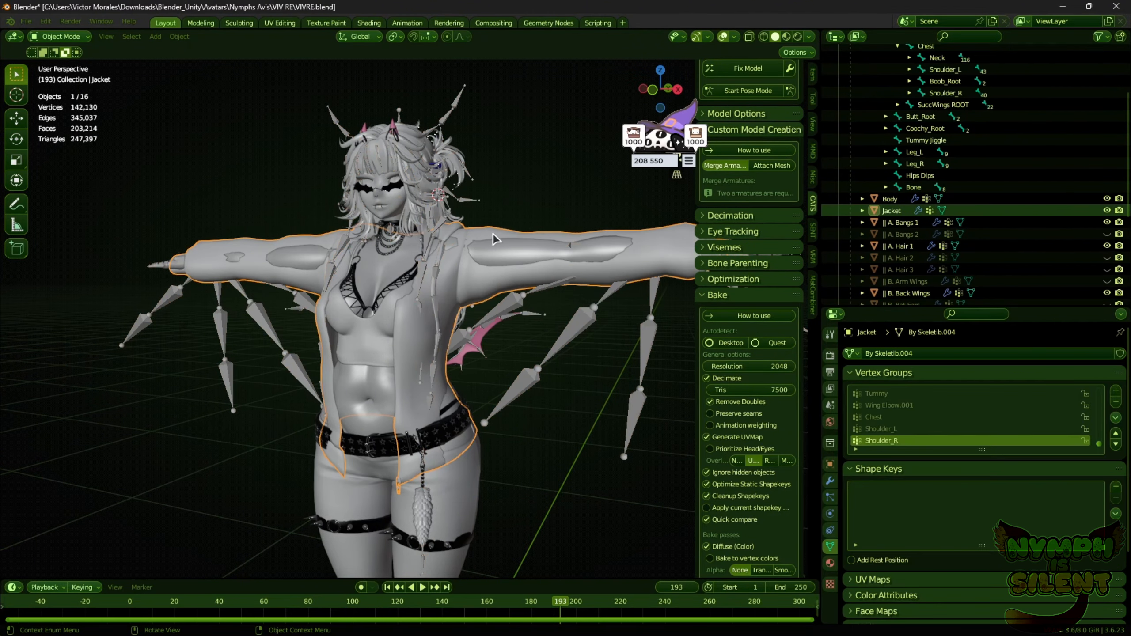
{"action": "left_click", "coordinate": [653, 91]}
{"action": "scroll", "coordinate": [936, 178], "scroll_direction": "down", "scroll_amount": 5}
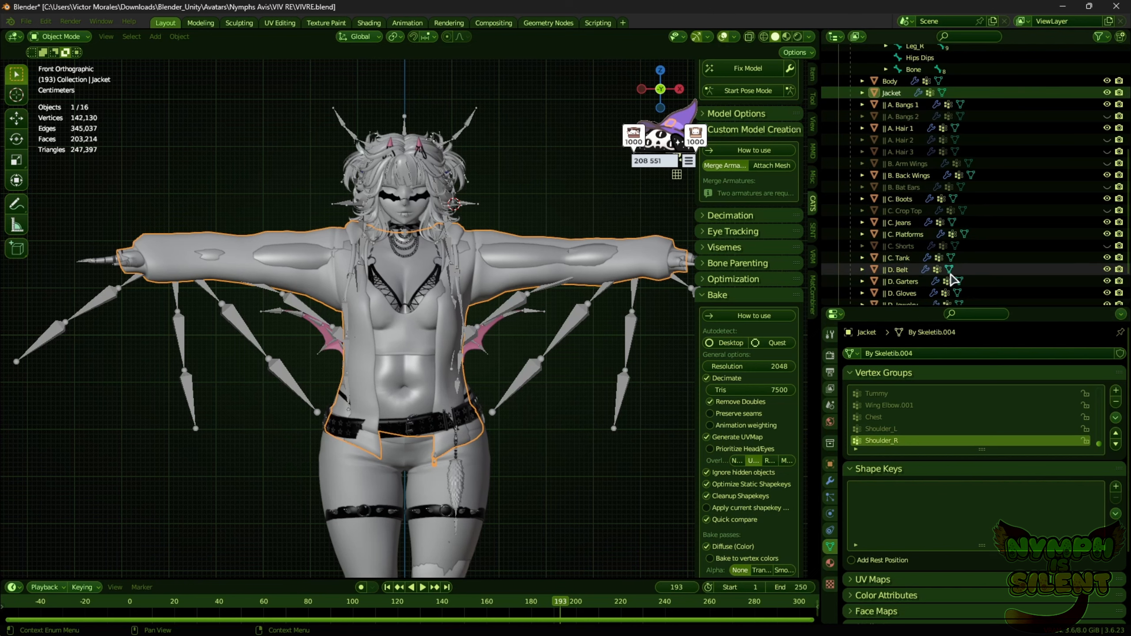
{"action": "scroll", "coordinate": [918, 432], "scroll_direction": "up", "scroll_amount": 5}
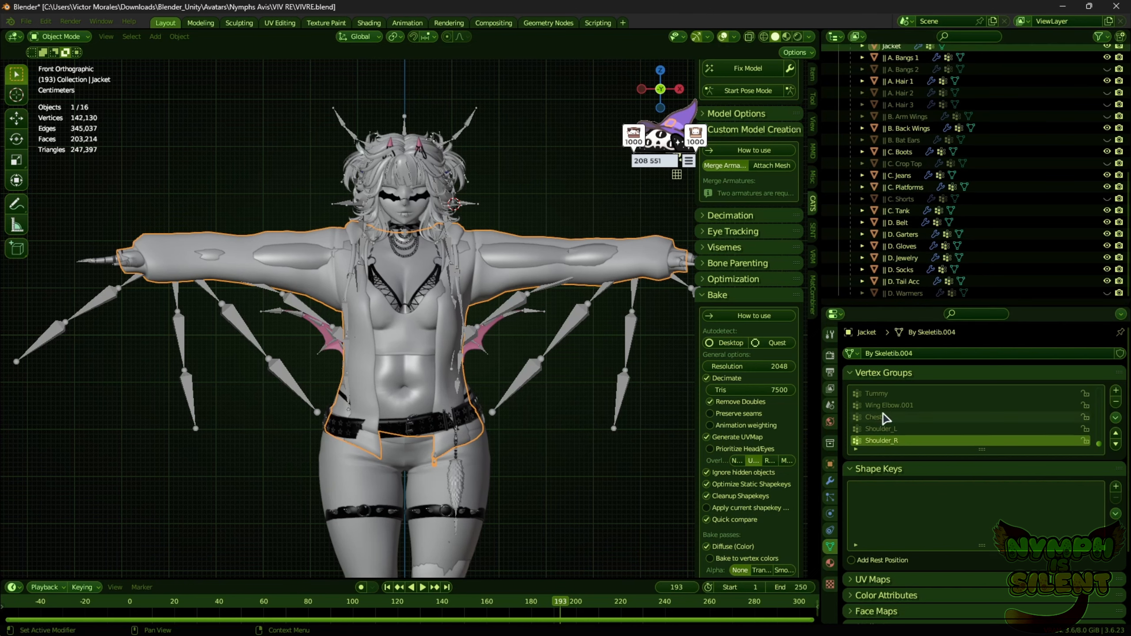
{"action": "scroll", "coordinate": [917, 436], "scroll_direction": "up", "scroll_amount": 10}
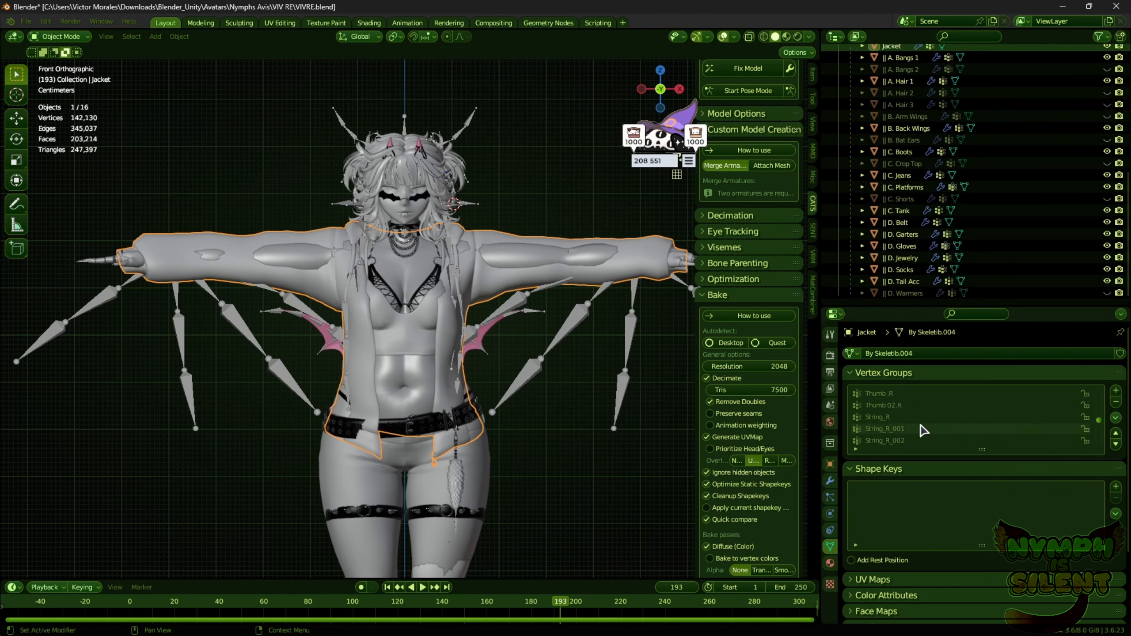
{"action": "scroll", "coordinate": [980, 423], "scroll_direction": "up", "scroll_amount": 5}
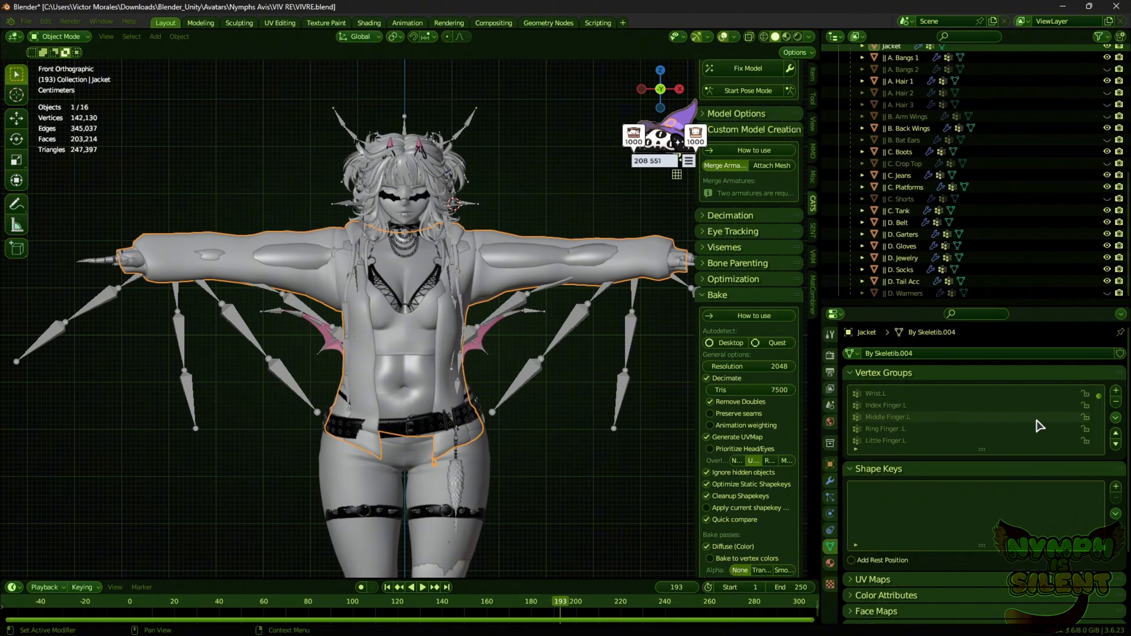
- Rename the jacket's left arm and left elbow vertex groups to Arm_L and Elbow_L
{"action": "scroll", "coordinate": [1029, 430], "scroll_direction": "up", "scroll_amount": 5}
{"action": "left_click", "coordinate": [882, 417]}
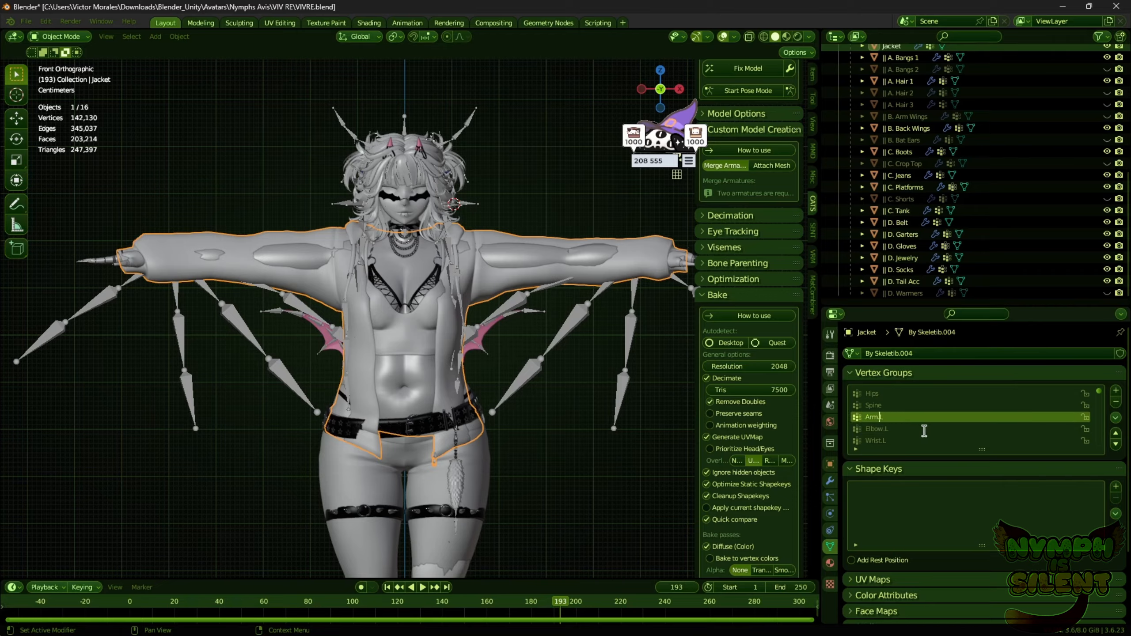
{"action": "type", "text": "L"}
{"action": "key", "text": "Return"}
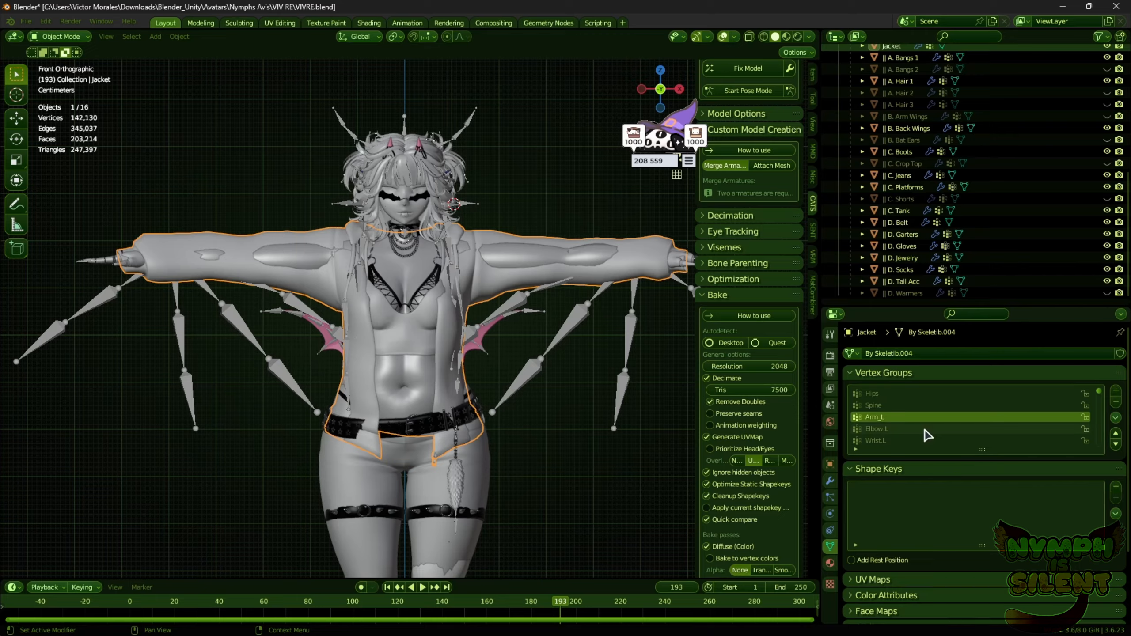
{"action": "left_click", "coordinate": [922, 429]}
{"action": "double_click", "coordinate": [890, 429]}
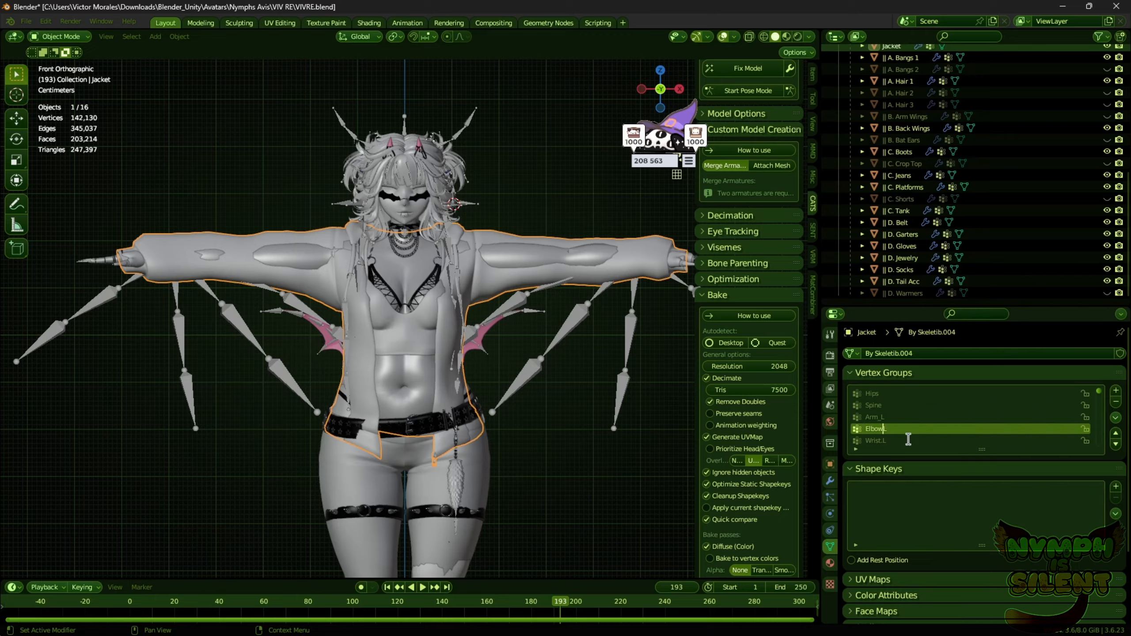
{"action": "type", "text": "_"}
{"action": "key", "text": "Return"}
- Rename the jacket's left wrist vertex group to Wrist_L
{"action": "scroll", "coordinate": [908, 439], "scroll_direction": "down", "scroll_amount": 2}
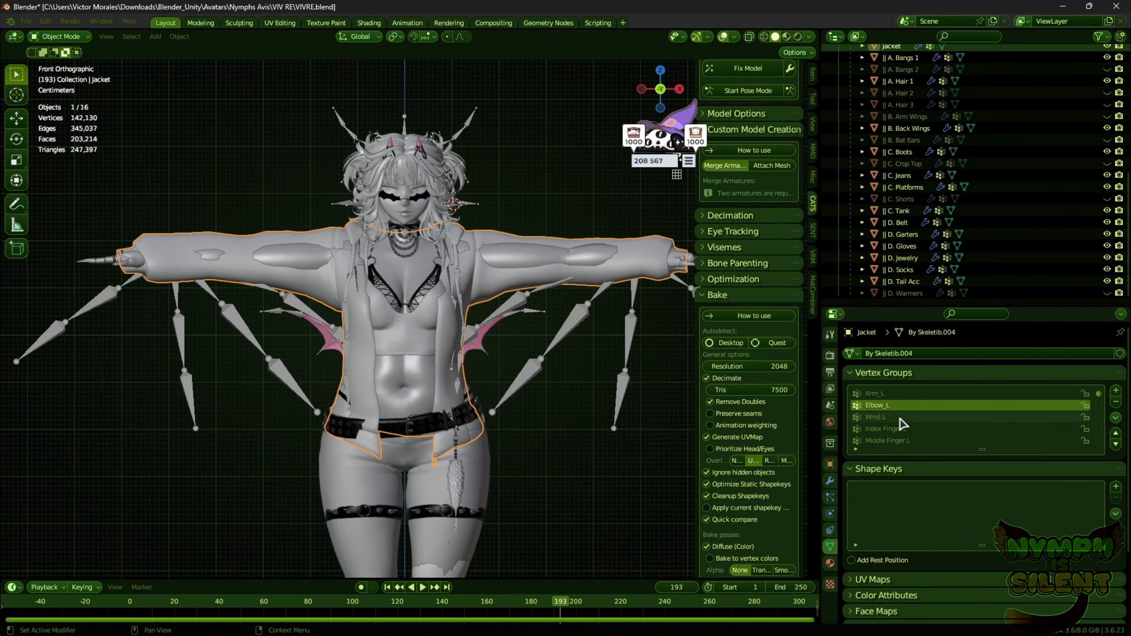
{"action": "left_click", "coordinate": [899, 418]}
{"action": "double_click", "coordinate": [892, 419]}
{"action": "key", "text": "Right"}
{"action": "key", "text": "Left"}
{"action": "key", "text": "BackSpace"}
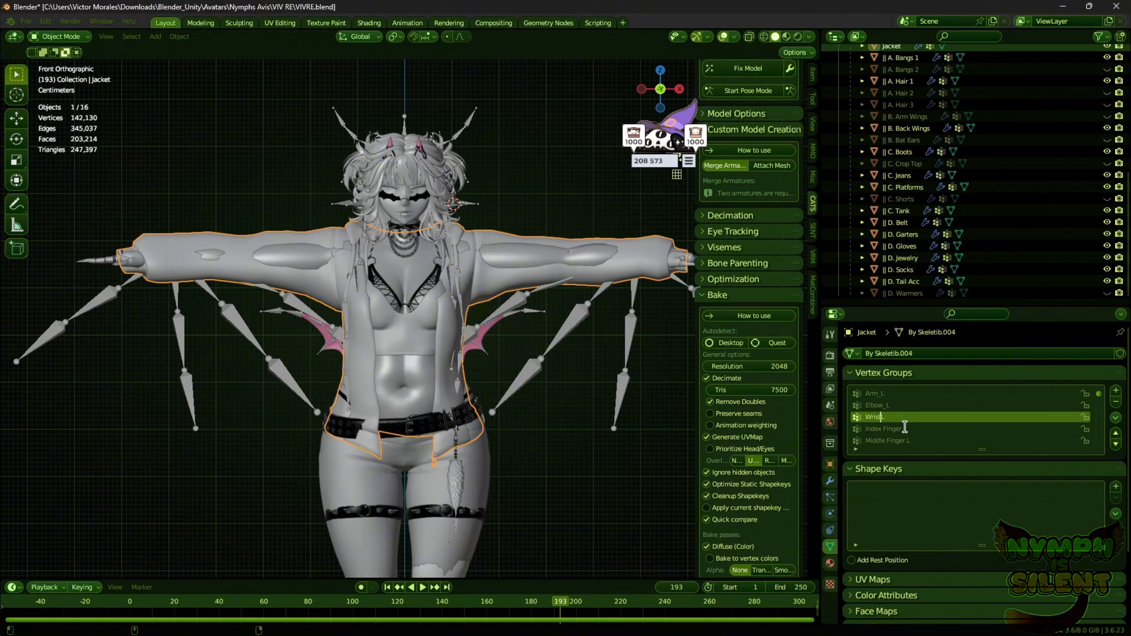
{"action": "type", "text": "_L"}
{"action": "key", "text": "Return"}
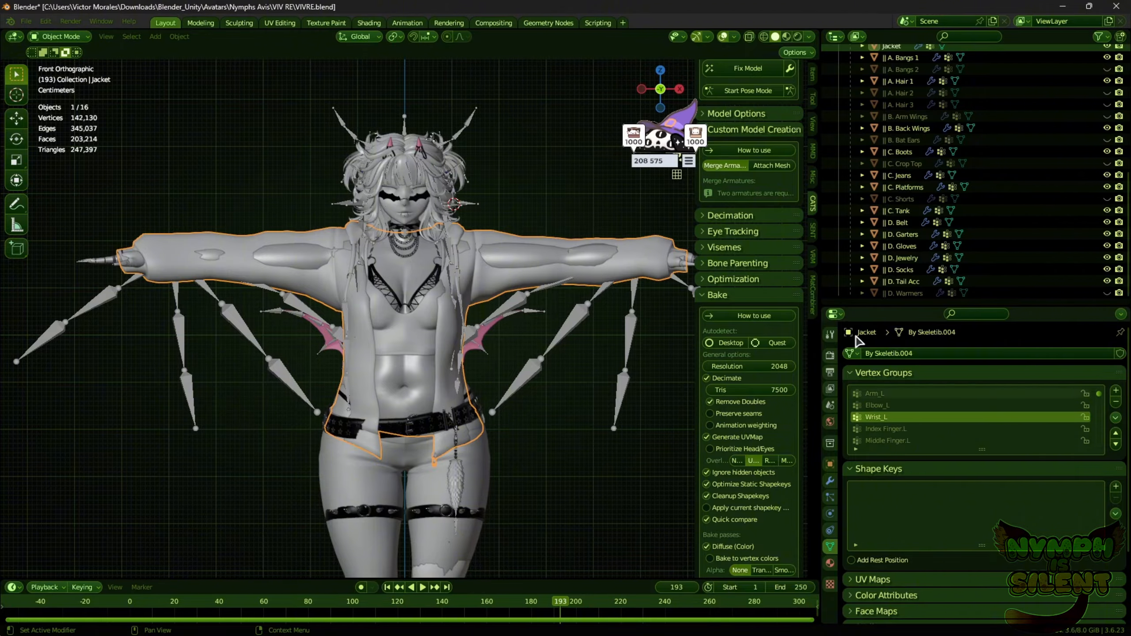
- Start Pose Mode and rotate the Elbow_L bone 73.2° about the global Y axis to test the jacket sleeve
{"action": "left_click", "coordinate": [748, 90]}
{"action": "key", "text": "alt+z"}
{"action": "left_click", "coordinate": [552, 258]}
{"action": "key", "text": "alt+z"}
{"action": "left_click_drag", "start_coordinate": [498, 234], "coordinate": [587, 356]}
{"action": "right_click", "coordinate": [529, 236]}
{"action": "key", "text": "alt+z"}
{"action": "left_click", "coordinate": [613, 257]}
{"action": "key", "text": "alt+z"}
{"action": "key", "text": "alt+z"}
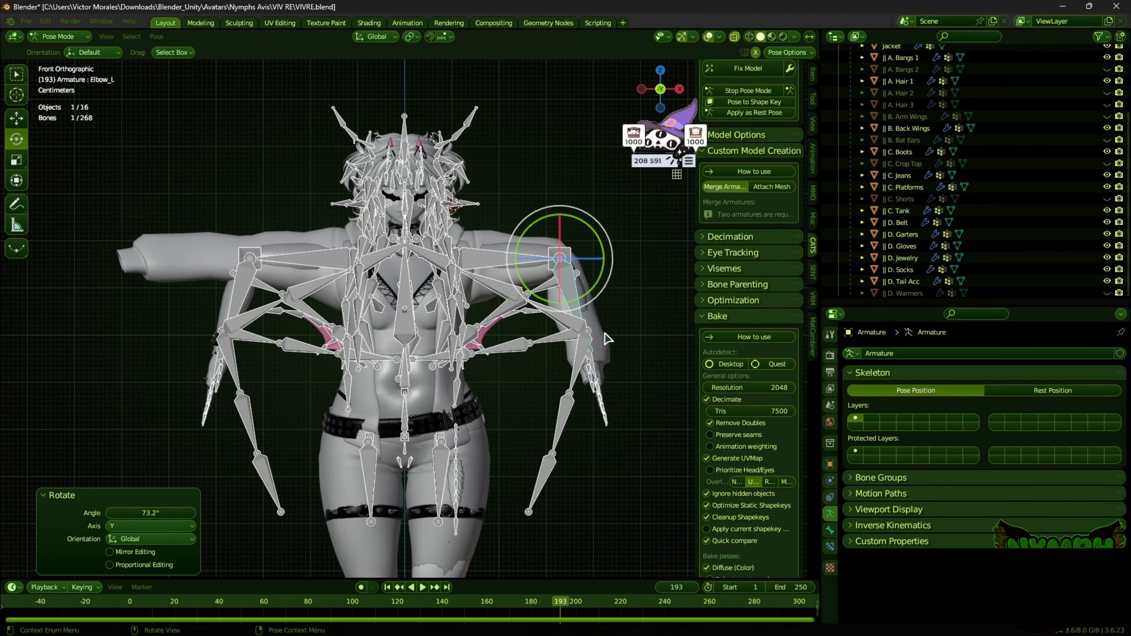
- Rotate the Wrist_L bone to test the sleeve's cuff, and stop Pose Mode
{"action": "middle_click_drag", "start_coordinate": [585, 355], "coordinate": [633, 328]}
{"action": "left_click", "coordinate": [562, 386]}
{"action": "key", "text": "alt+z"}
{"action": "left_click_drag", "start_coordinate": [633, 327], "coordinate": [616, 355]}
{"action": "left_click", "coordinate": [758, 92]}
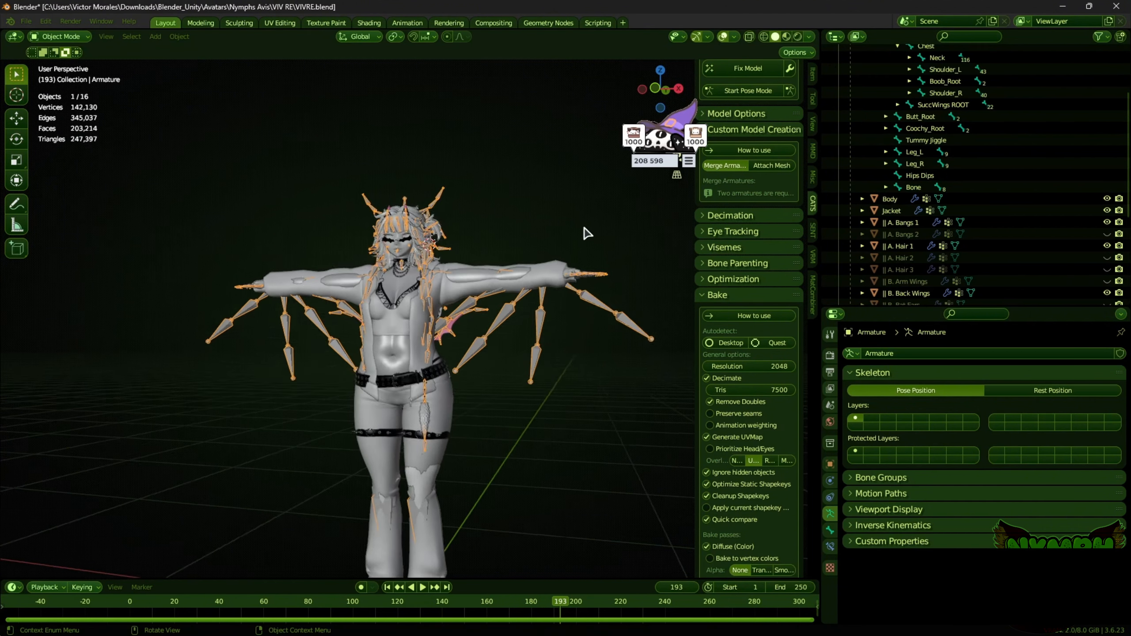
- Collapse the armature's bone hierarchy in the scene list and hide the armature in the viewport
{"action": "middle_click_drag", "start_coordinate": [584, 227], "coordinate": [554, 257]}
{"action": "scroll", "coordinate": [554, 257], "scroll_direction": "up", "scroll_amount": 2}
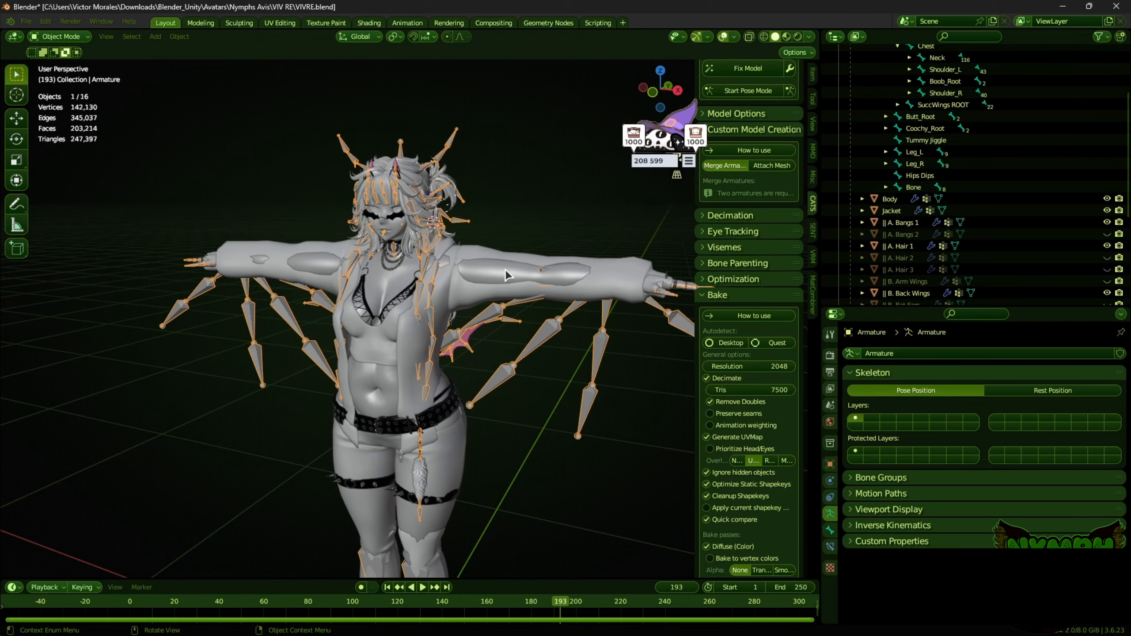
{"action": "left_click", "coordinate": [653, 93]}
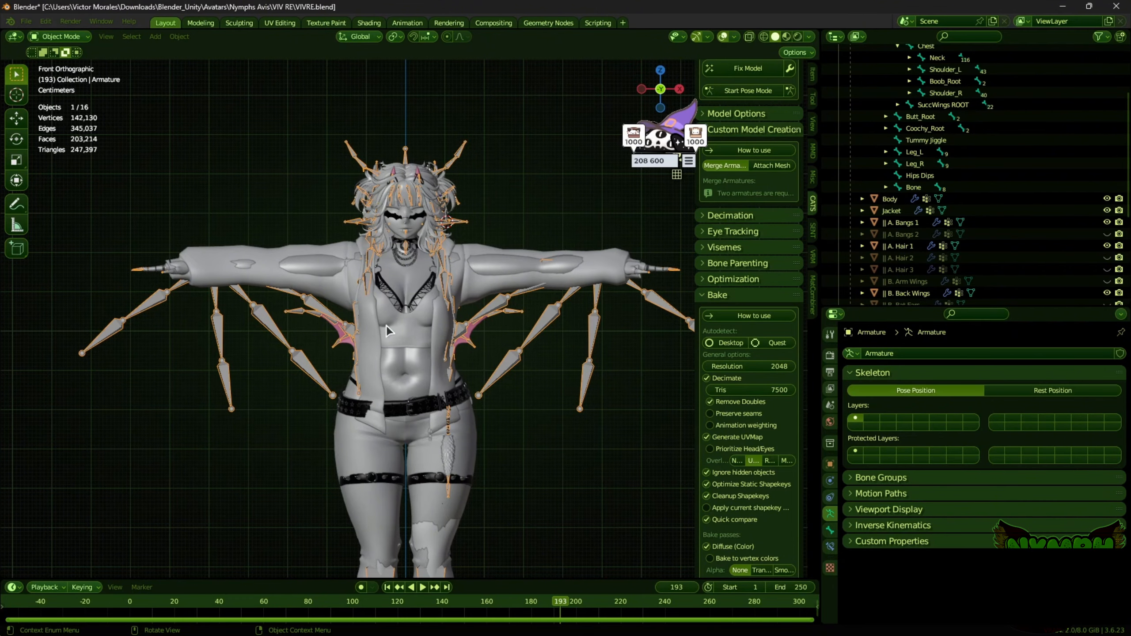
{"action": "scroll", "coordinate": [386, 326], "scroll_direction": "up", "scroll_amount": 2}
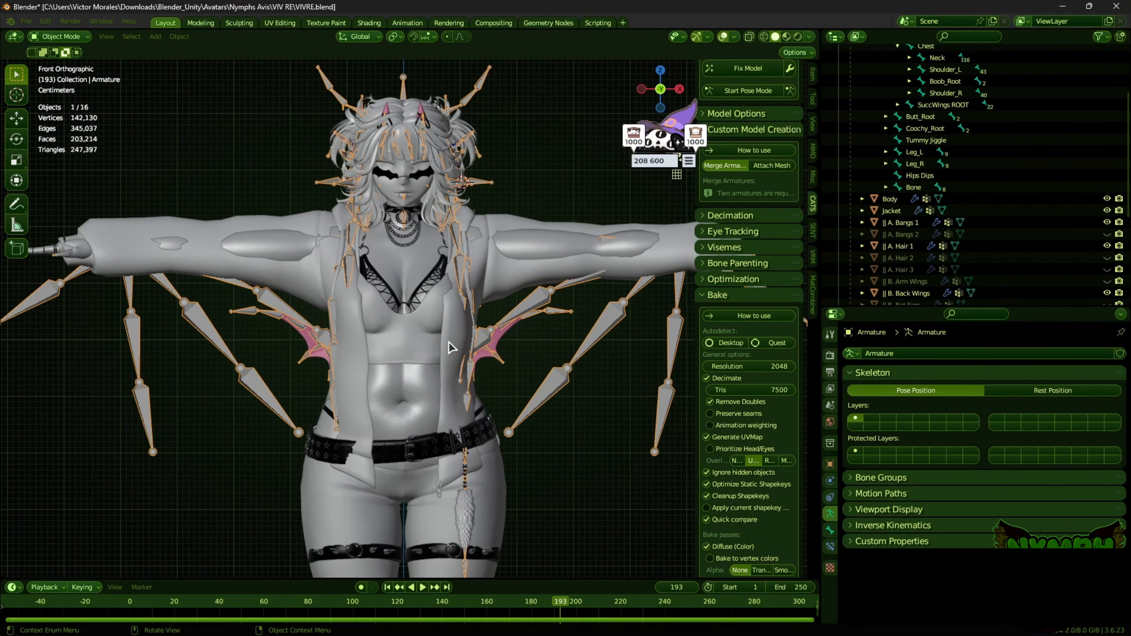
{"action": "left_click", "coordinate": [366, 339]}
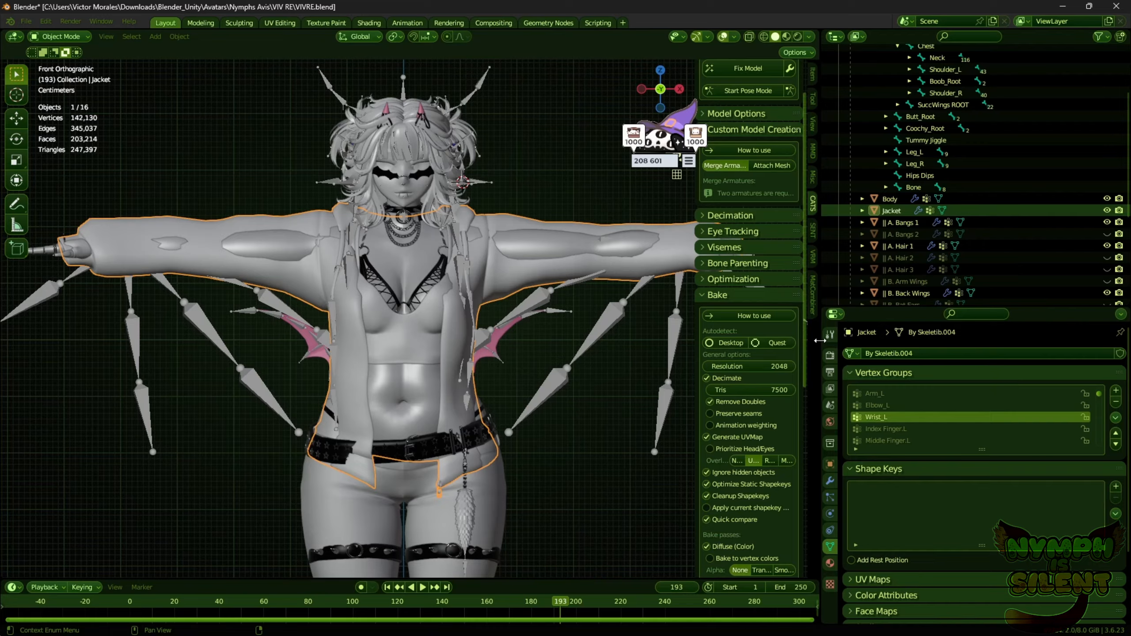
{"action": "left_click", "coordinate": [613, 403]}
{"action": "scroll", "coordinate": [1119, 83], "scroll_direction": "up", "scroll_amount": 4}
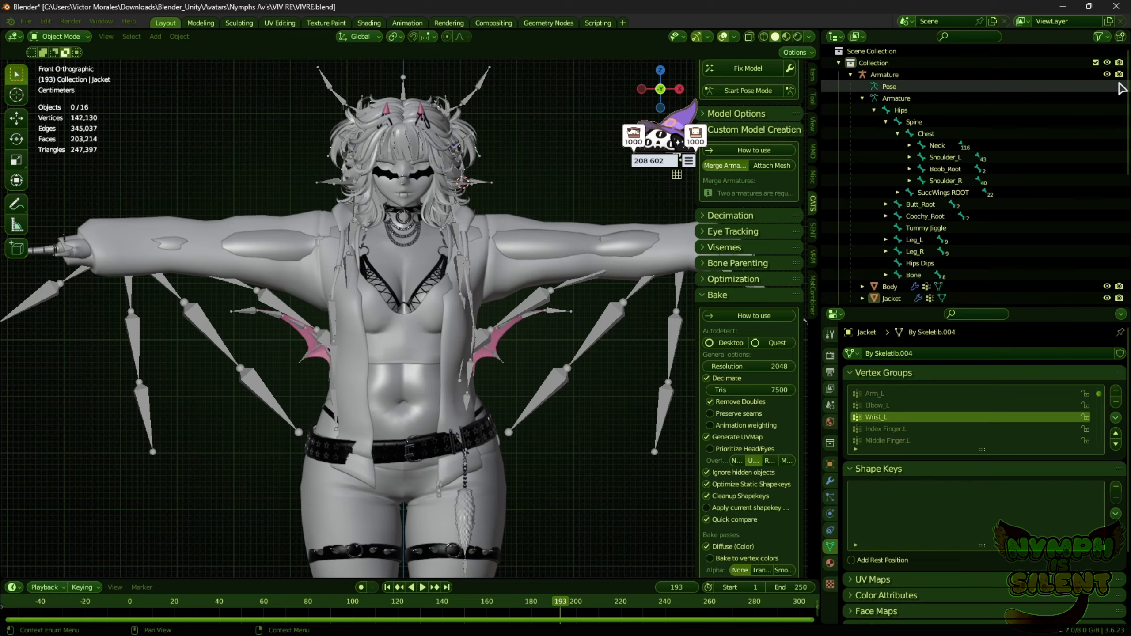
{"action": "left_click", "coordinate": [862, 98]}
{"action": "left_click", "coordinate": [1108, 75]}
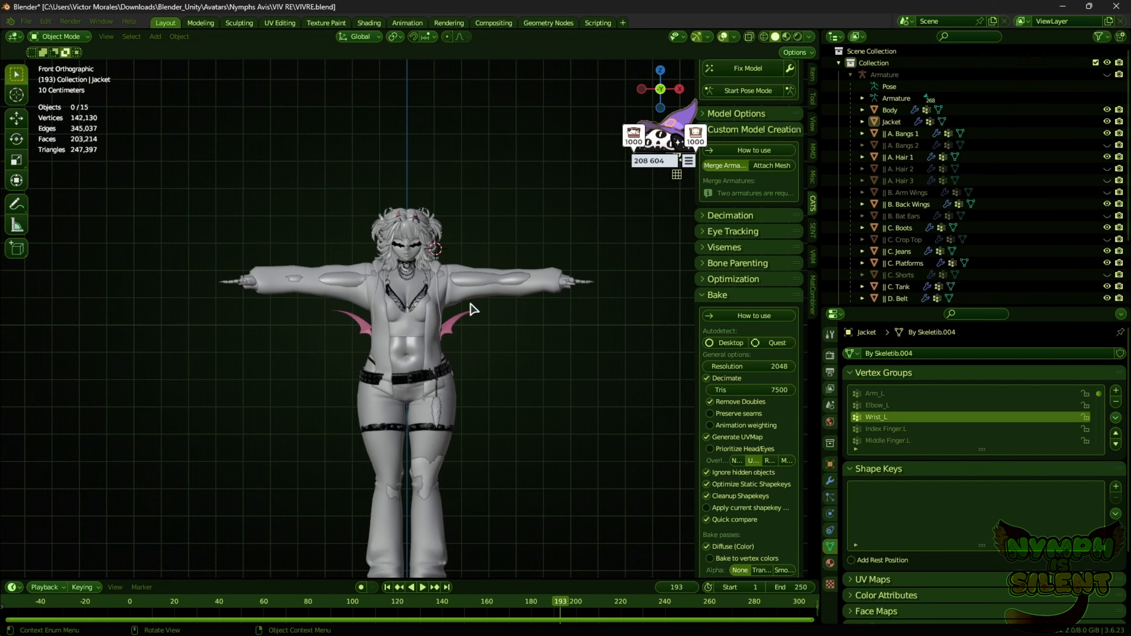
- Select the jacket mesh and delete all of its vertex groups
{"action": "left_click", "coordinate": [478, 303]}
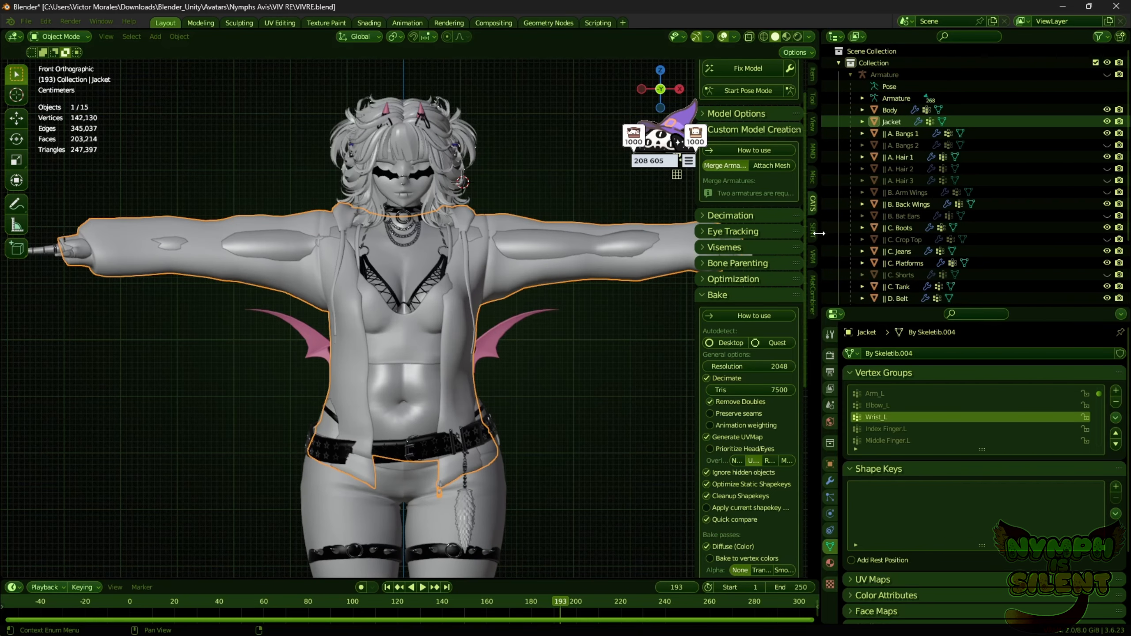
{"action": "left_click", "coordinate": [1116, 417]}
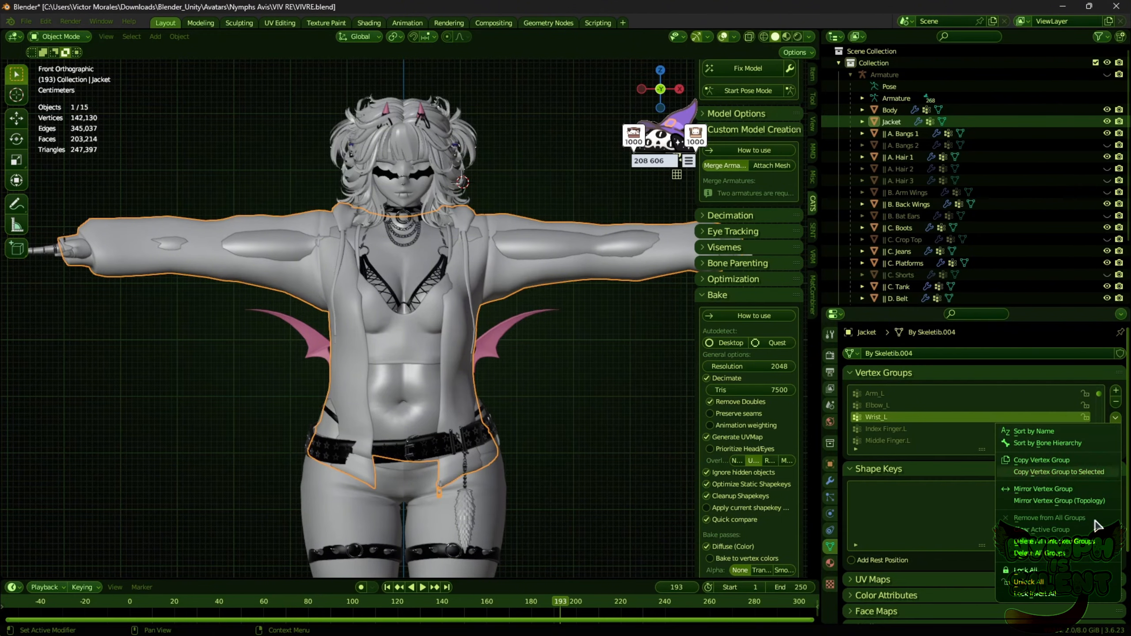
{"action": "left_click", "coordinate": [1065, 555]}
- Transfer weights from the Body mesh to the jacket with Robust Weight Transfer
{"action": "left_click", "coordinate": [813, 229]}
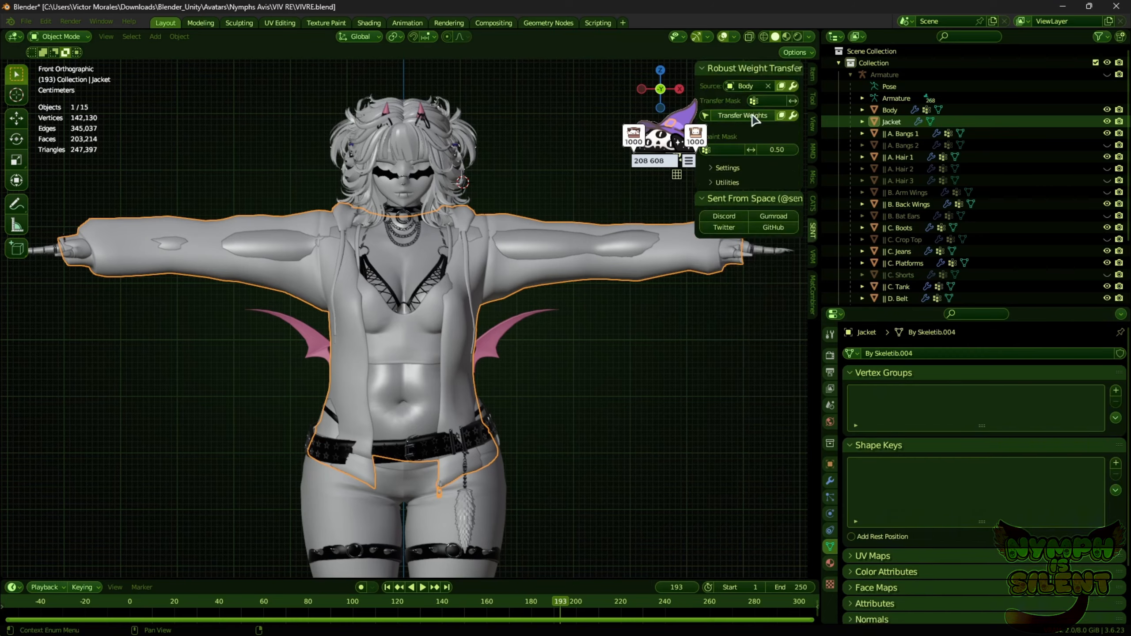
{"action": "left_click", "coordinate": [743, 116]}
{"action": "middle_click_drag", "start_coordinate": [733, 268], "coordinate": [721, 322]}
- Start Pose Mode and rotate the Arm_L bone to test the jacket's transferred weights
{"action": "left_click", "coordinate": [813, 203]}
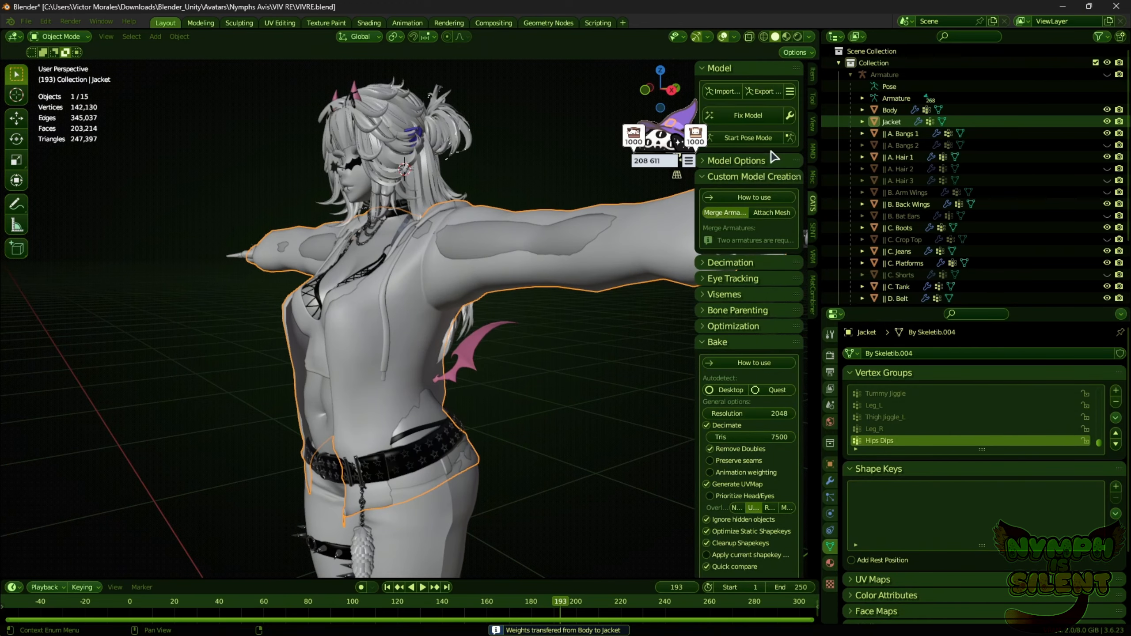
{"action": "left_click", "coordinate": [748, 138]}
{"action": "left_click", "coordinate": [498, 250]}
{"action": "key", "text": "r"}
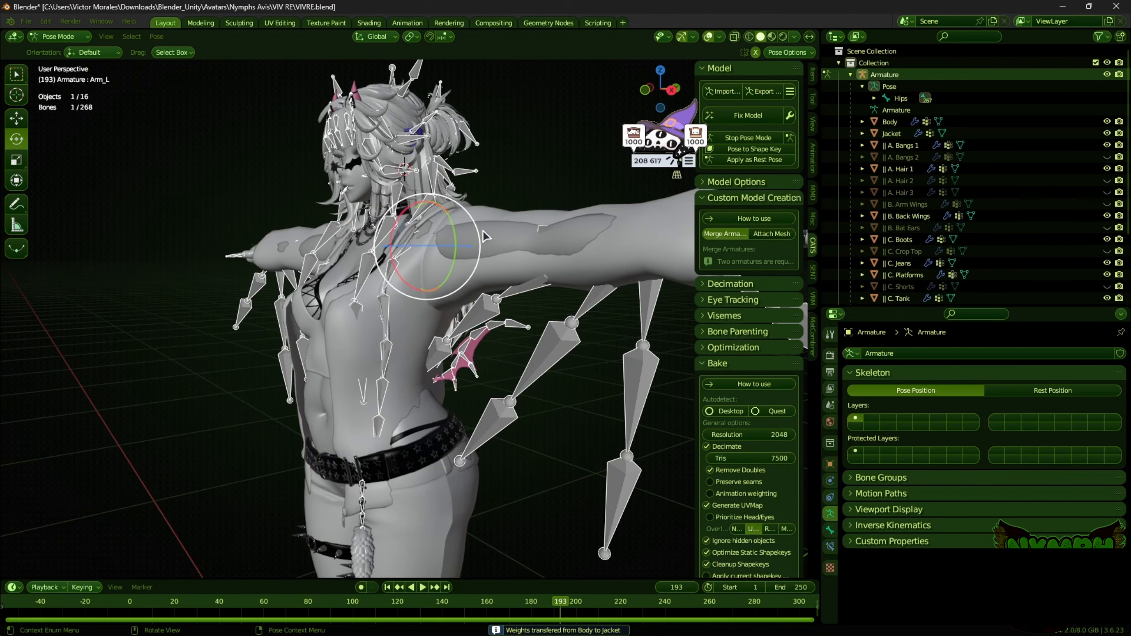
{"action": "left_click_drag", "start_coordinate": [498, 264], "coordinate": [485, 209]}
- Rotate the String_L_001 bone -94.6° about the global X axis to test the drawstring, and stop Pose Mode
{"action": "scroll", "coordinate": [479, 219], "scroll_direction": "up", "scroll_amount": 2}
{"action": "middle_click_drag", "start_coordinate": [474, 222], "coordinate": [422, 232]}
{"action": "left_click", "coordinate": [325, 254]}
{"action": "left_click_drag", "start_coordinate": [316, 209], "coordinate": [452, 196]}
{"action": "left_click", "coordinate": [452, 196]}
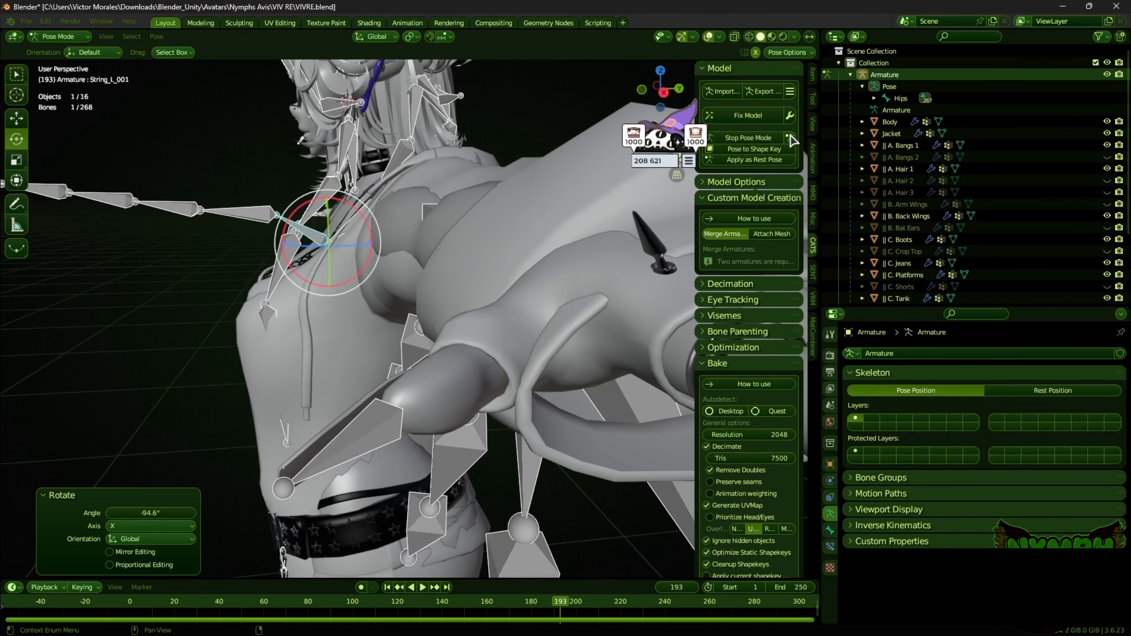
{"action": "left_click", "coordinate": [748, 138]}
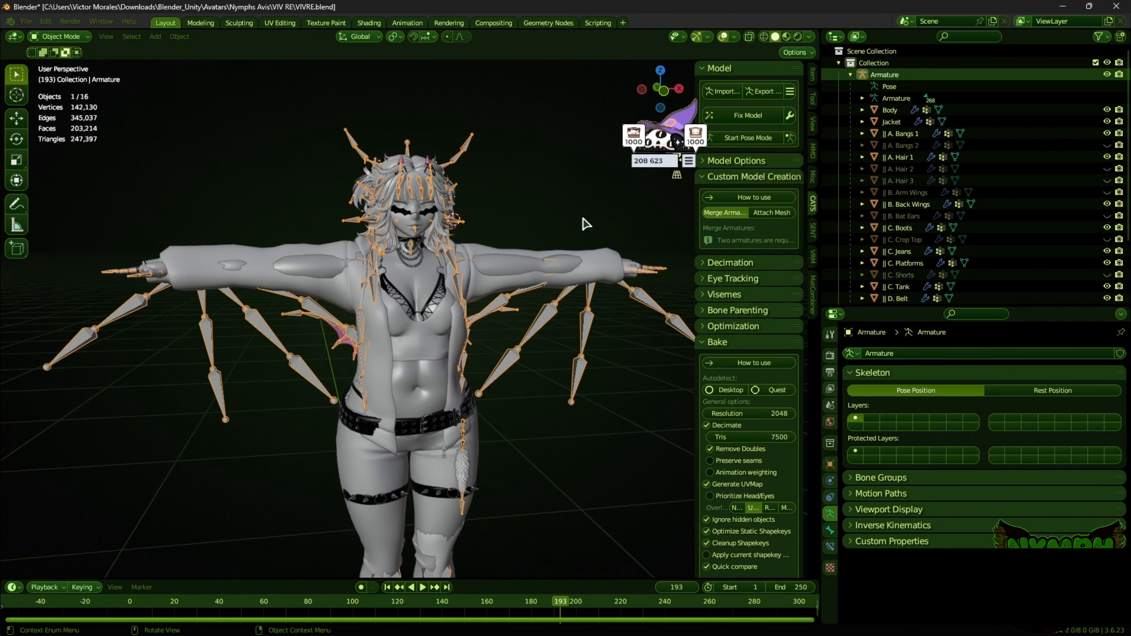
- Step back through the undo history to the selection made before the jacket's vertex groups were removed
{"action": "left_click", "coordinate": [664, 91]}
{"action": "key", "text": "ctrl+Tab"}
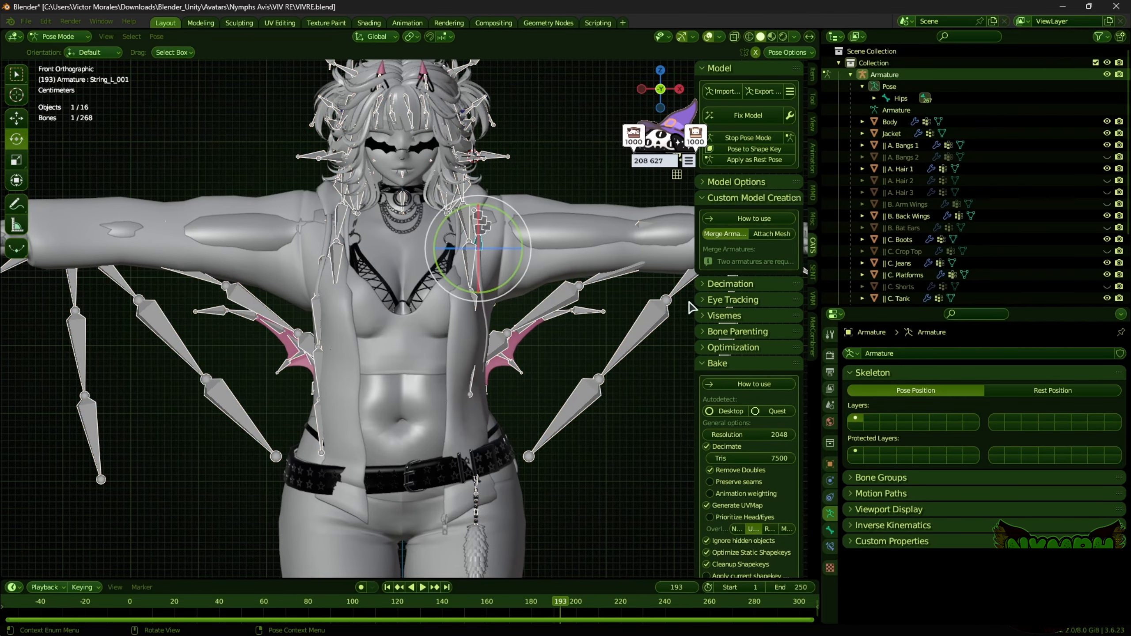
{"action": "left_click", "coordinate": [574, 270]}
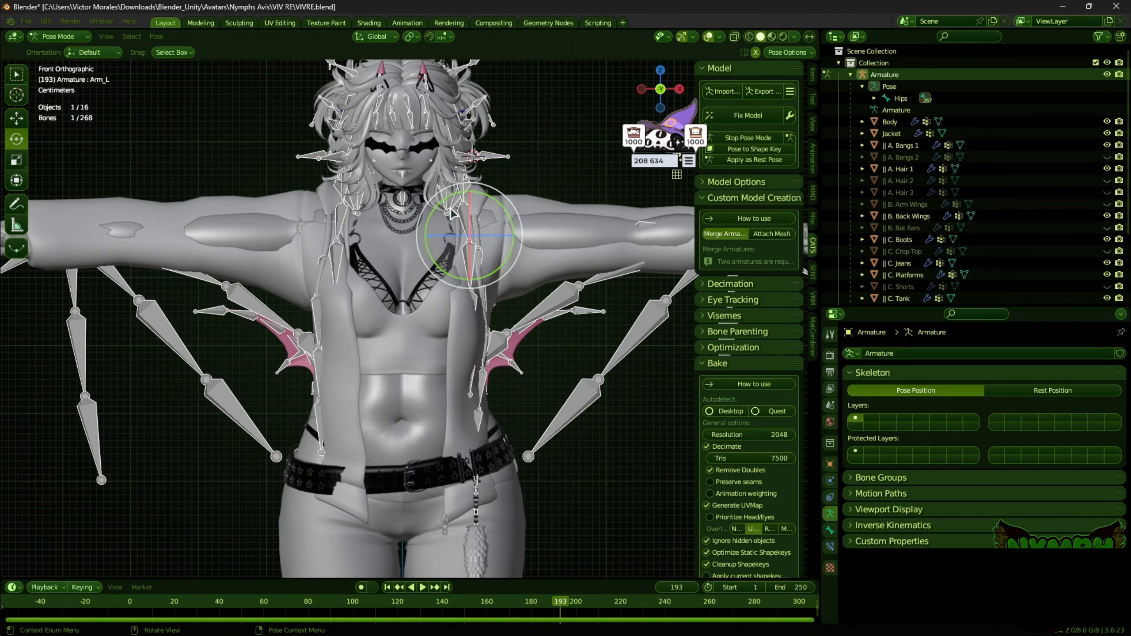
{"action": "left_click", "coordinate": [45, 21]}
{"action": "mouse_move", "coordinate": [89, 63]}
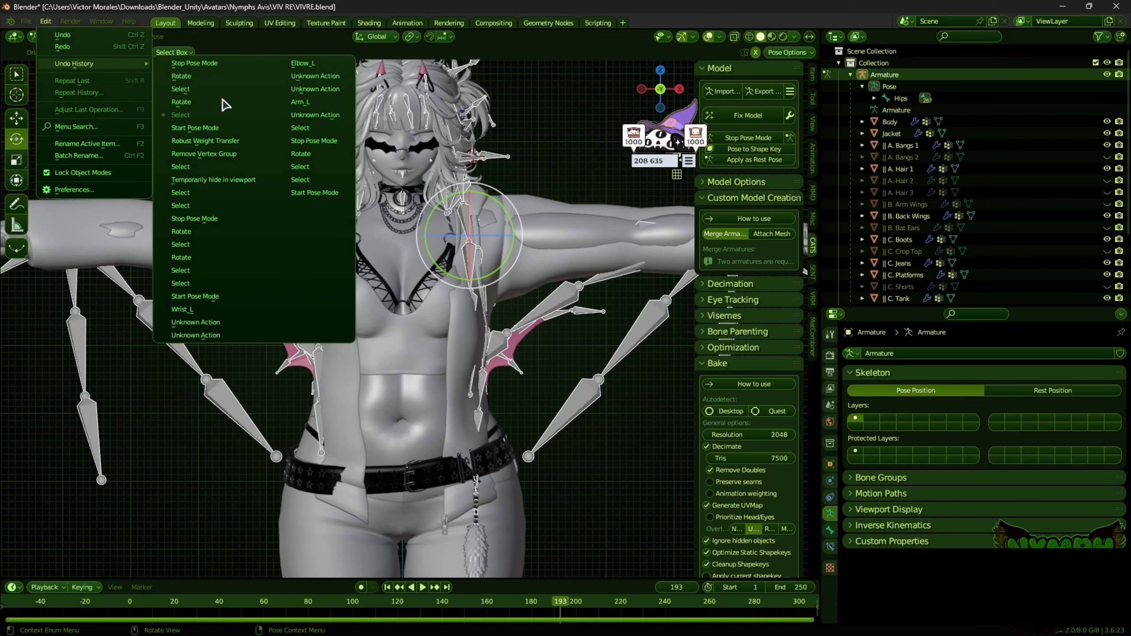
{"action": "left_click", "coordinate": [225, 169]}
- Lock the jacket's String_R, String_R_001 and String_R_002 vertex groups
{"action": "scroll", "coordinate": [352, 211], "scroll_direction": "down", "scroll_amount": 4}
{"action": "middle_click_drag", "start_coordinate": [369, 214], "coordinate": [331, 219]}
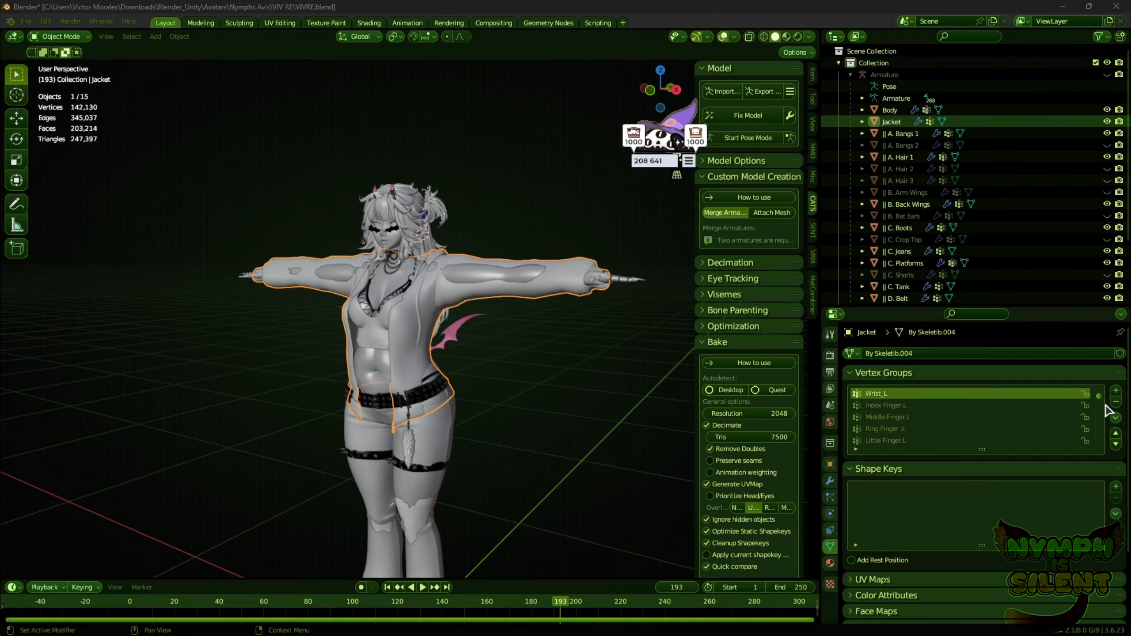
{"action": "scroll", "coordinate": [1032, 440], "scroll_direction": "down", "scroll_amount": 5}
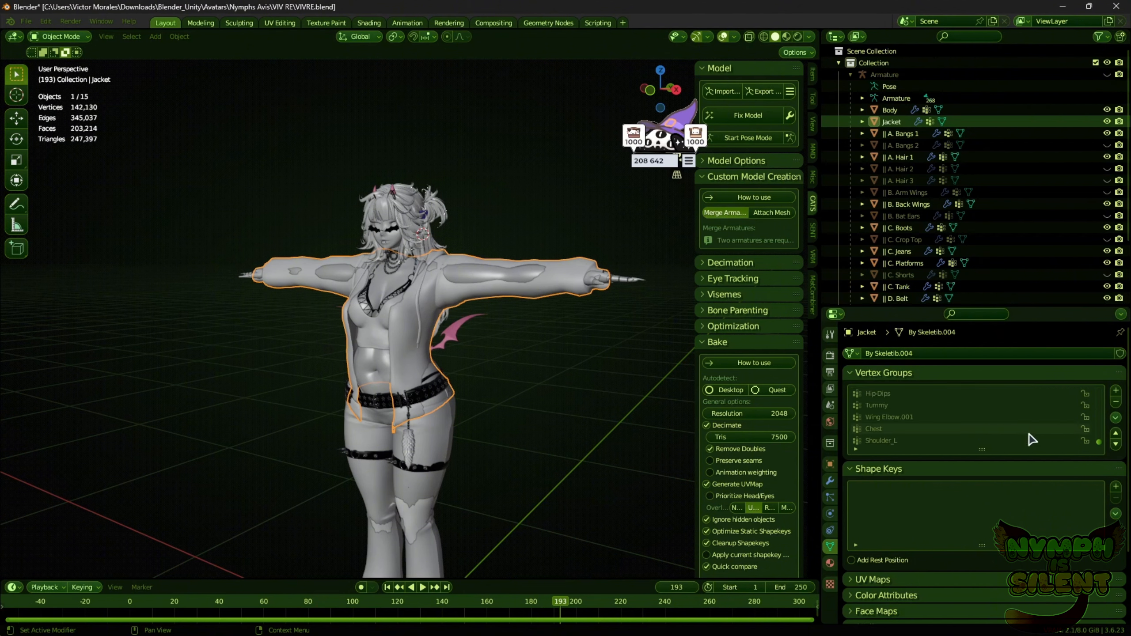
{"action": "scroll", "coordinate": [1033, 437], "scroll_direction": "up", "scroll_amount": 4}
{"action": "left_click", "coordinate": [1085, 418]}
{"action": "scroll", "coordinate": [1085, 418], "scroll_direction": "up", "scroll_amount": 1}
{"action": "left_click", "coordinate": [1085, 419]}
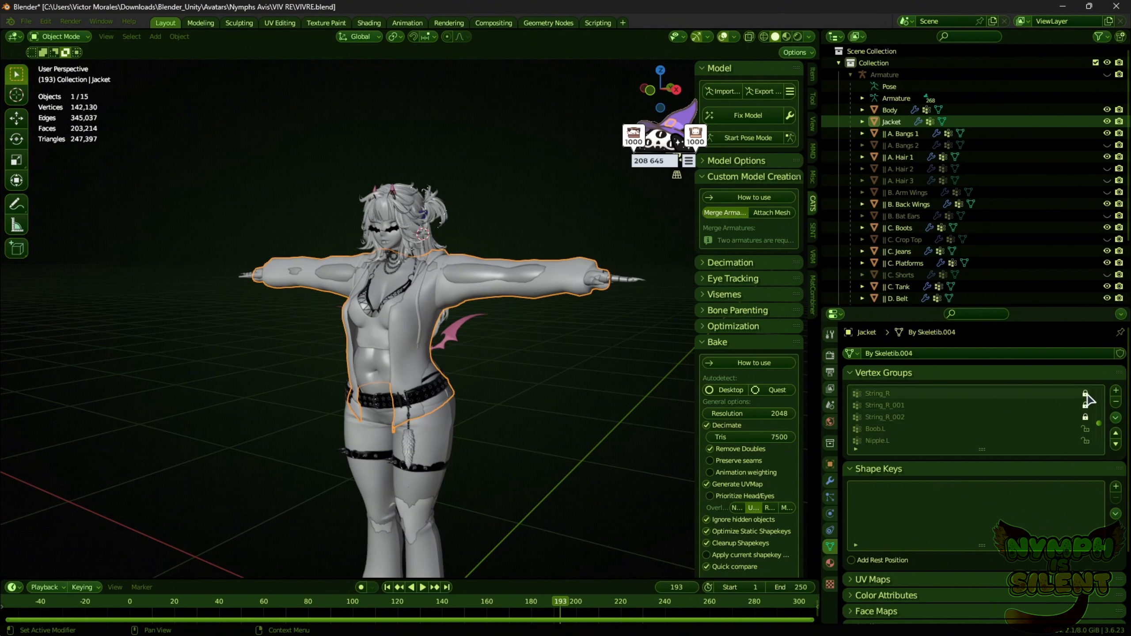
{"action": "scroll", "coordinate": [1086, 418], "scroll_direction": "up", "scroll_amount": 1}
{"action": "left_click", "coordinate": [1085, 418]}
- Lock the jacket's String_L, String_L_001, String_L_002 and String_L_003 vertex groups
{"action": "scroll", "coordinate": [1087, 427], "scroll_direction": "up", "scroll_amount": 8}
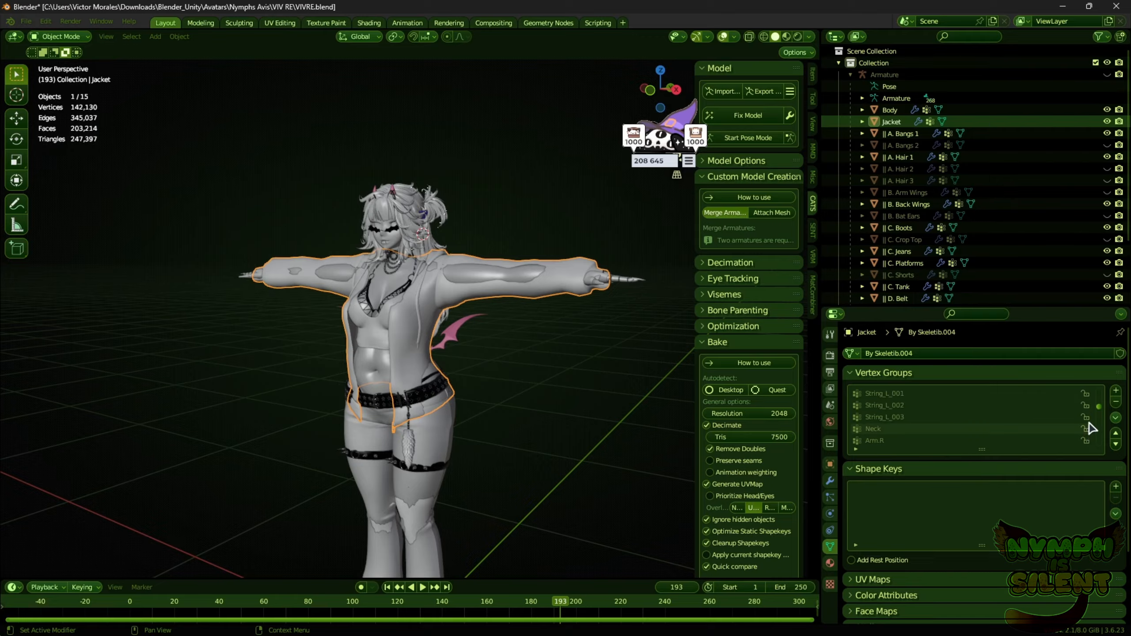
{"action": "left_click", "coordinate": [1088, 421]}
{"action": "scroll", "coordinate": [1087, 420], "scroll_direction": "up", "scroll_amount": 1}
{"action": "left_click", "coordinate": [1088, 420]}
{"action": "scroll", "coordinate": [1088, 420], "scroll_direction": "up", "scroll_amount": 1}
{"action": "left_click", "coordinate": [1088, 421]}
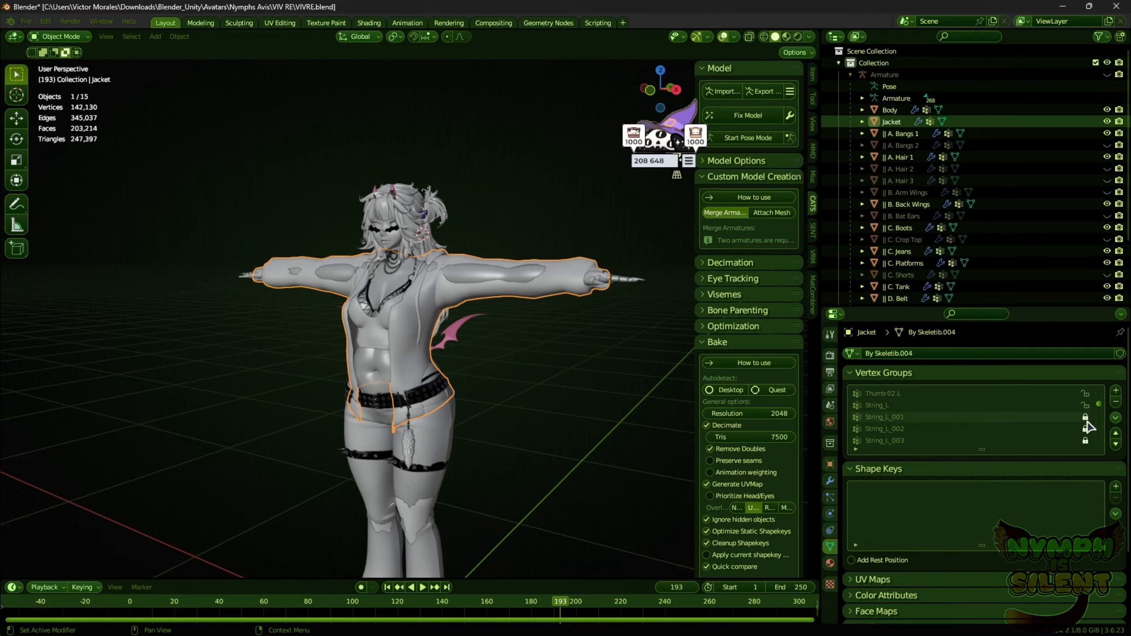
{"action": "left_click", "coordinate": [1085, 405]}
- Delete all unlocked vertex groups of the jacket and check the list of remaining groups
{"action": "left_click", "coordinate": [1116, 418]}
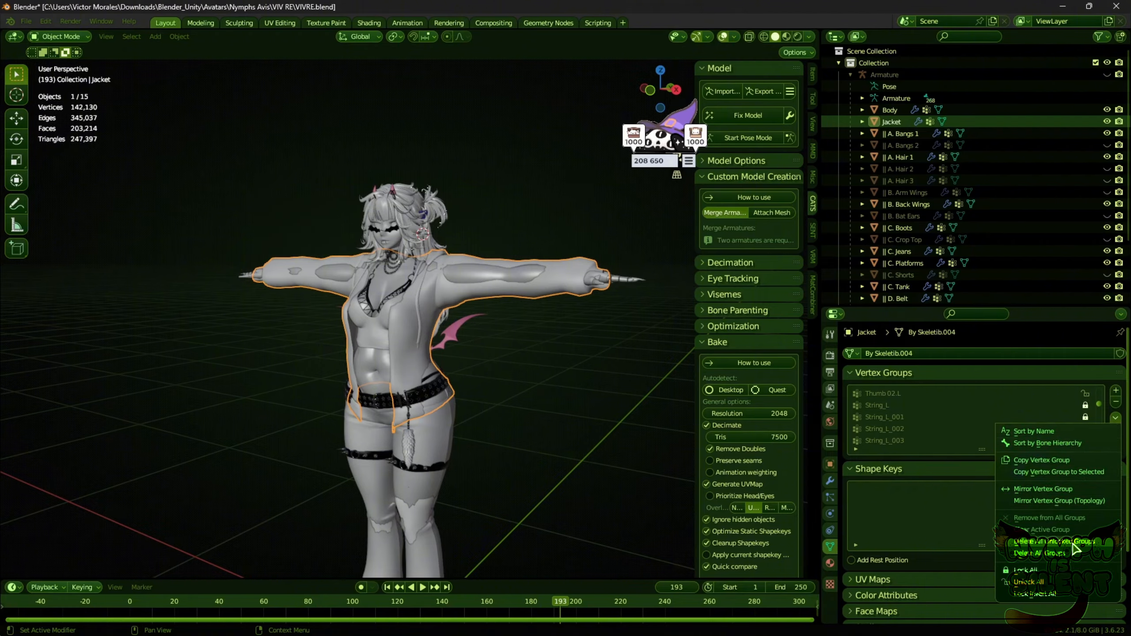
{"action": "left_click", "coordinate": [1055, 541]}
{"action": "scroll", "coordinate": [1025, 427], "scroll_direction": "down", "scroll_amount": 2}
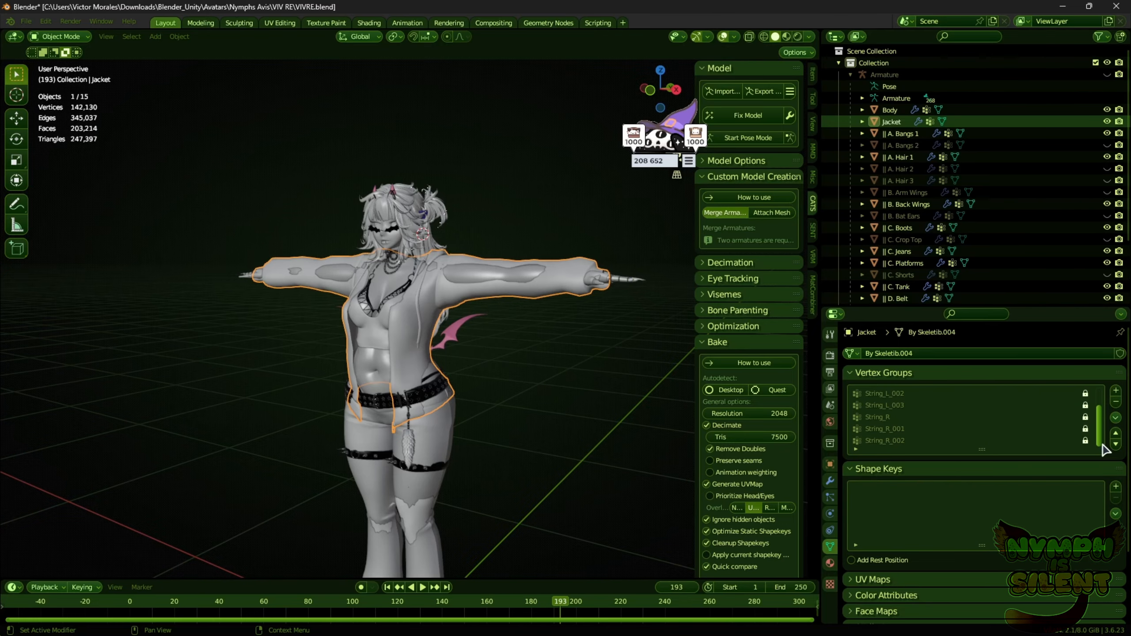
{"action": "left_click_drag", "start_coordinate": [1100, 417], "coordinate": [1098, 341]}
- Start Pose Mode and trackball-rotate the String_L bone 43.5° and 80.2° to lift the jacket's drawstrings off the chest
{"action": "left_click", "coordinate": [648, 91]}
{"action": "scroll", "coordinate": [572, 263], "scroll_direction": "up", "scroll_amount": 4}
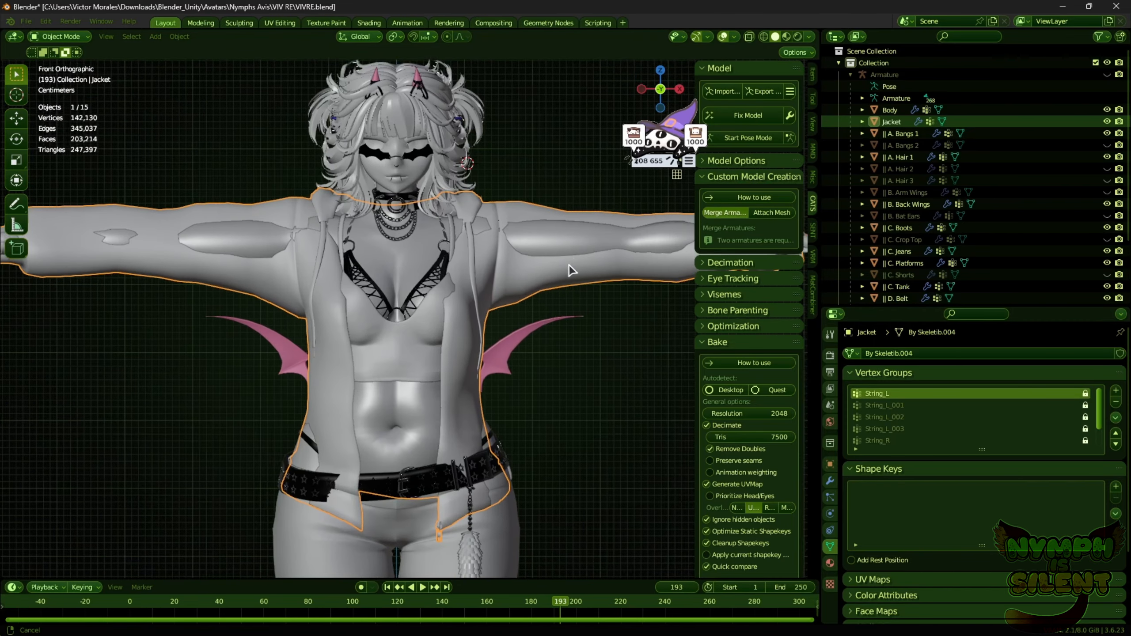
{"action": "middle_click_drag", "start_coordinate": [570, 264], "coordinate": [561, 297], "text": "shift"}
{"action": "scroll", "coordinate": [713, 263], "scroll_direction": "down", "scroll_amount": 3}
{"action": "scroll", "coordinate": [677, 248], "scroll_direction": "down", "scroll_amount": 1}
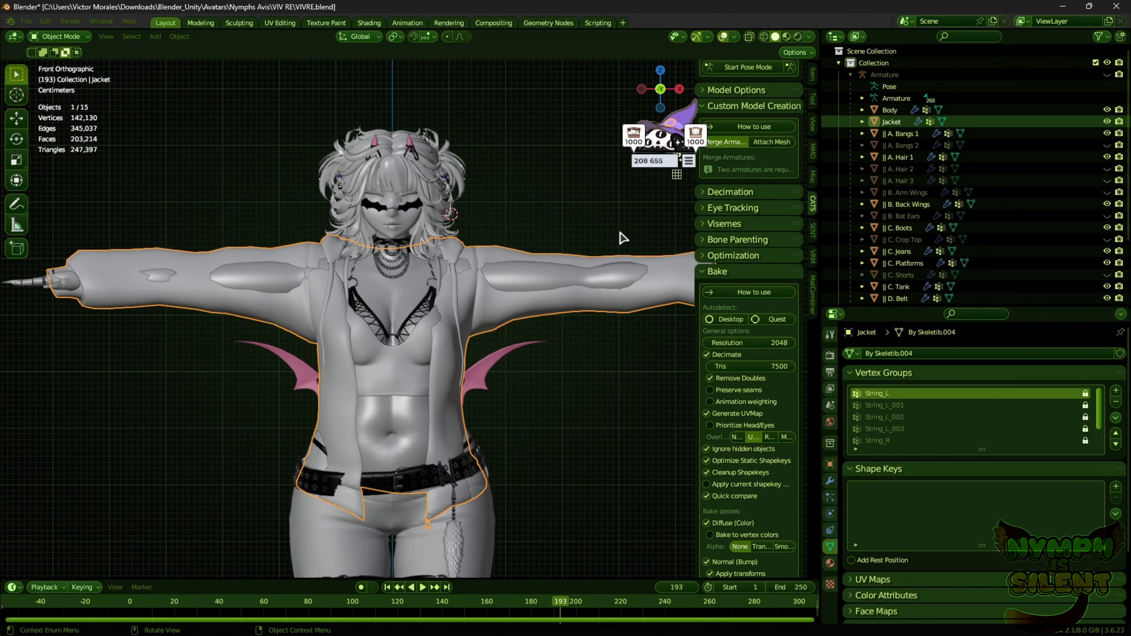
{"action": "scroll", "coordinate": [763, 74], "scroll_direction": "up", "scroll_amount": 4}
{"action": "left_click", "coordinate": [758, 140]}
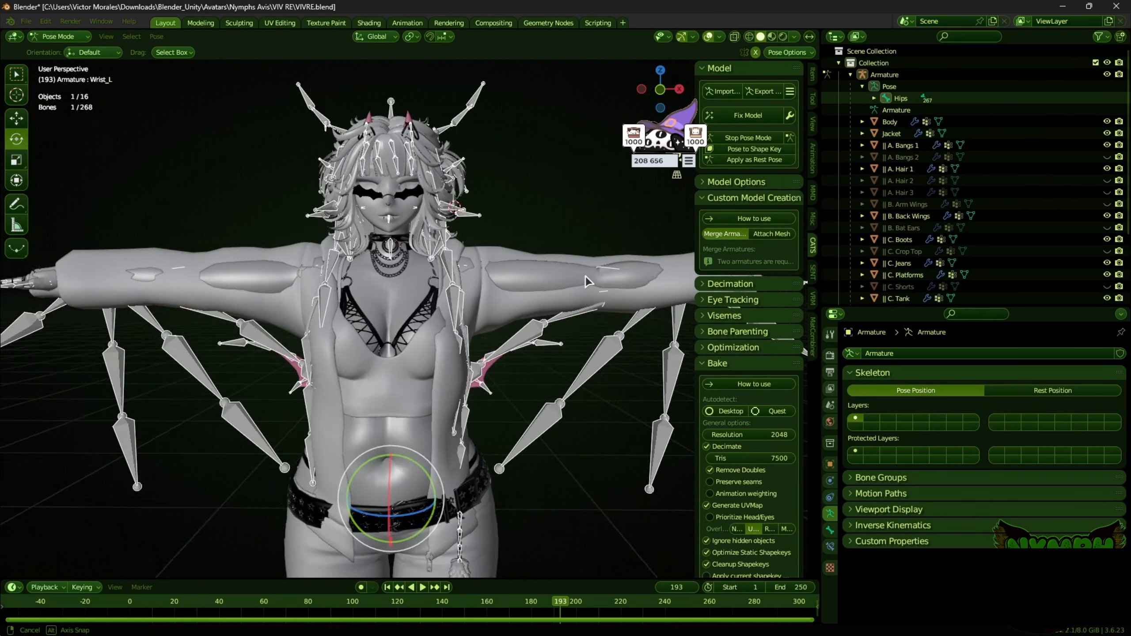
{"action": "middle_click_drag", "start_coordinate": [586, 276], "coordinate": [512, 365]}
{"action": "left_click", "coordinate": [450, 348]}
{"action": "left_click_drag", "start_coordinate": [486, 308], "coordinate": [446, 357]}
{"action": "middle_click_drag", "start_coordinate": [441, 312], "coordinate": [450, 350]}
{"action": "left_click_drag", "start_coordinate": [429, 355], "coordinate": [494, 393]}
{"action": "middle_click_drag", "start_coordinate": [483, 379], "coordinate": [417, 322]}
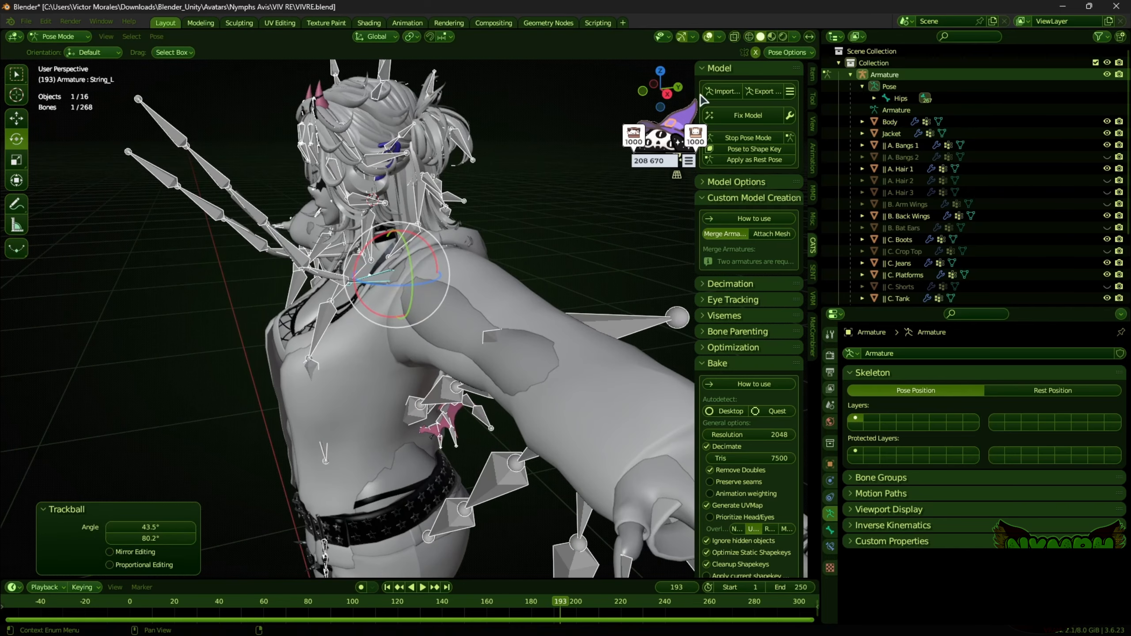
- Rotate the String_L bone 39.2° about the global Y axis to spread the drawstrings away from the jacket
{"action": "left_click", "coordinate": [644, 92]}
{"action": "left_click", "coordinate": [678, 91]}
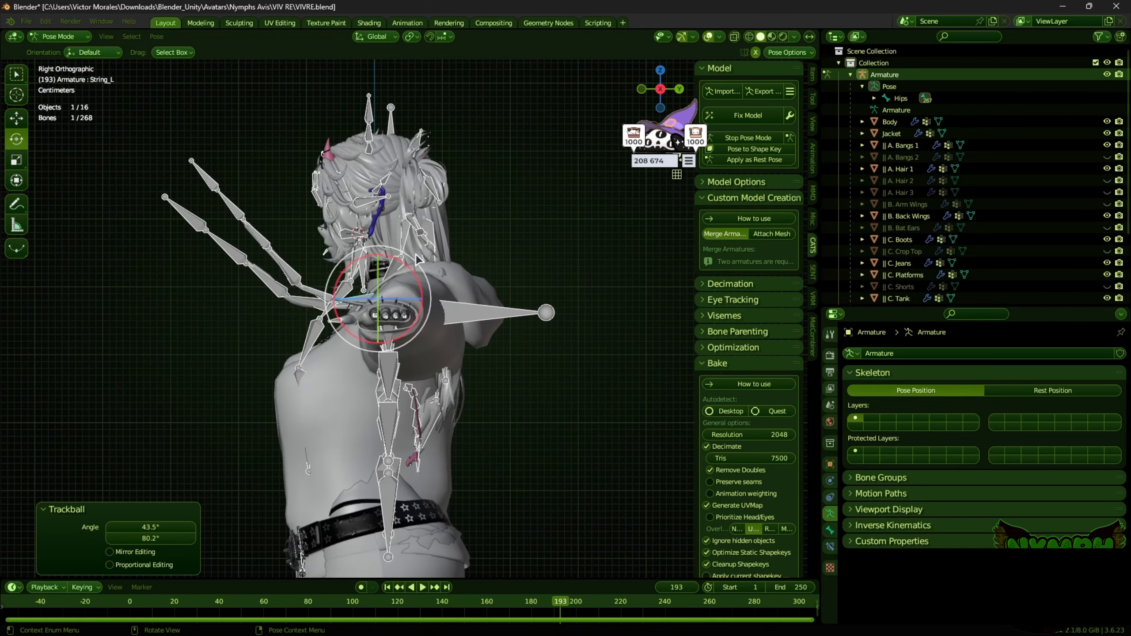
{"action": "left_click_drag", "start_coordinate": [405, 266], "coordinate": [431, 262]}
{"action": "middle_click_drag", "start_coordinate": [431, 268], "coordinate": [534, 289]}
- Return to Object Mode and hide the armature in the viewport
{"action": "left_click", "coordinate": [81, 39]}
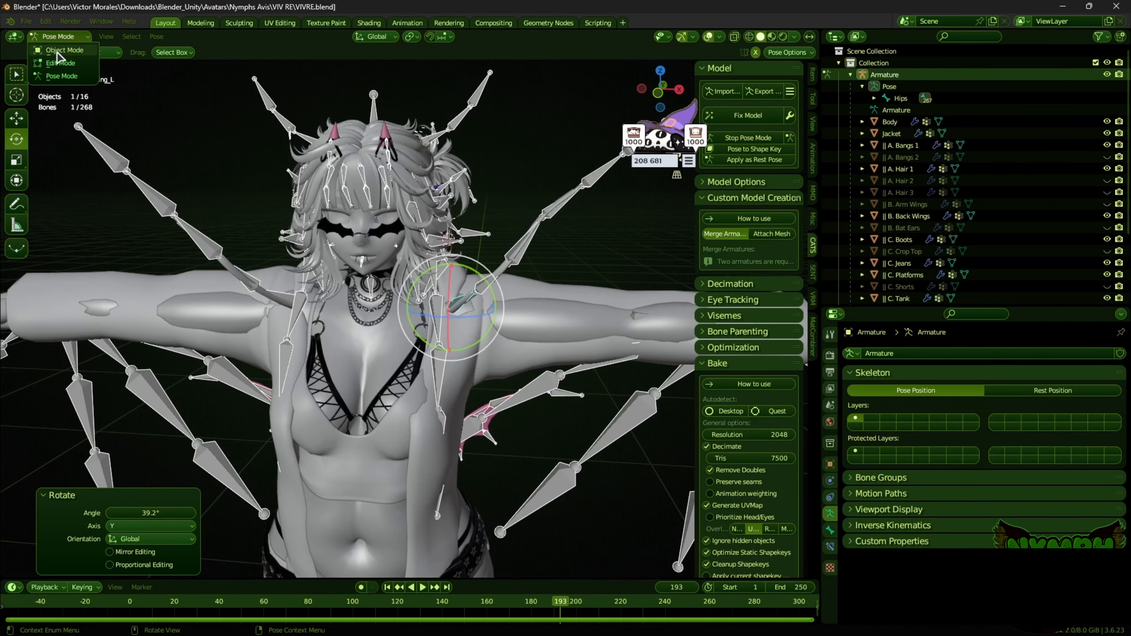
{"action": "left_click", "coordinate": [55, 53]}
{"action": "left_click", "coordinate": [1107, 74]}
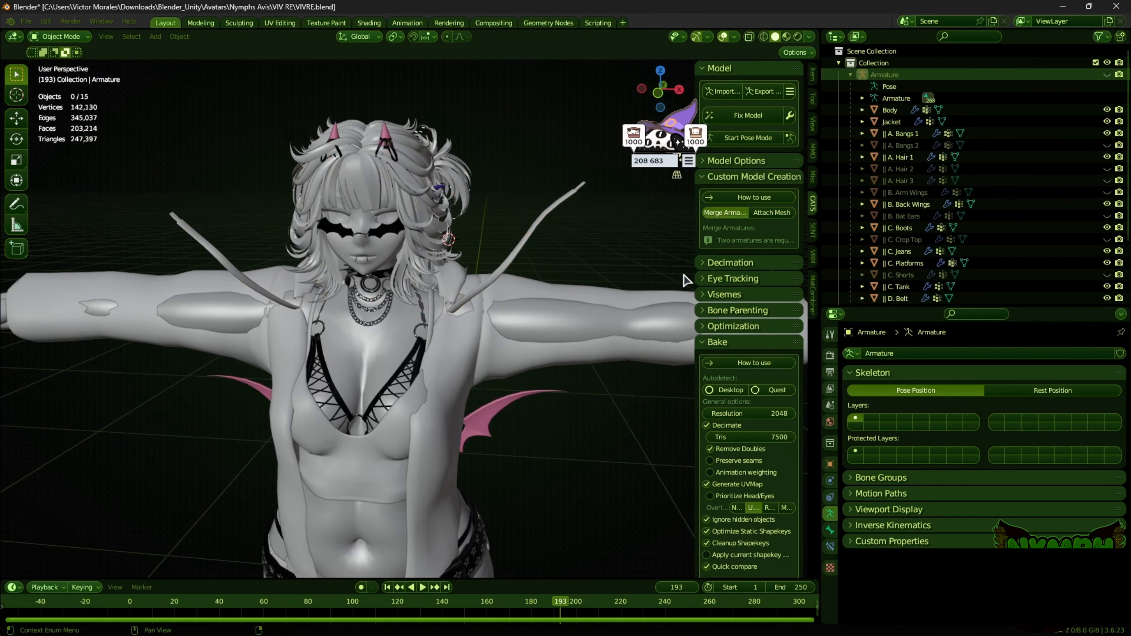
- Select the jacket and transfer skin weights to it from Body with Robust Weight Transfer
{"action": "middle_click_drag", "start_coordinate": [446, 281], "coordinate": [544, 294]}
{"action": "left_click", "coordinate": [544, 294]}
{"action": "scroll", "coordinate": [546, 290], "scroll_direction": "down", "scroll_amount": 2}
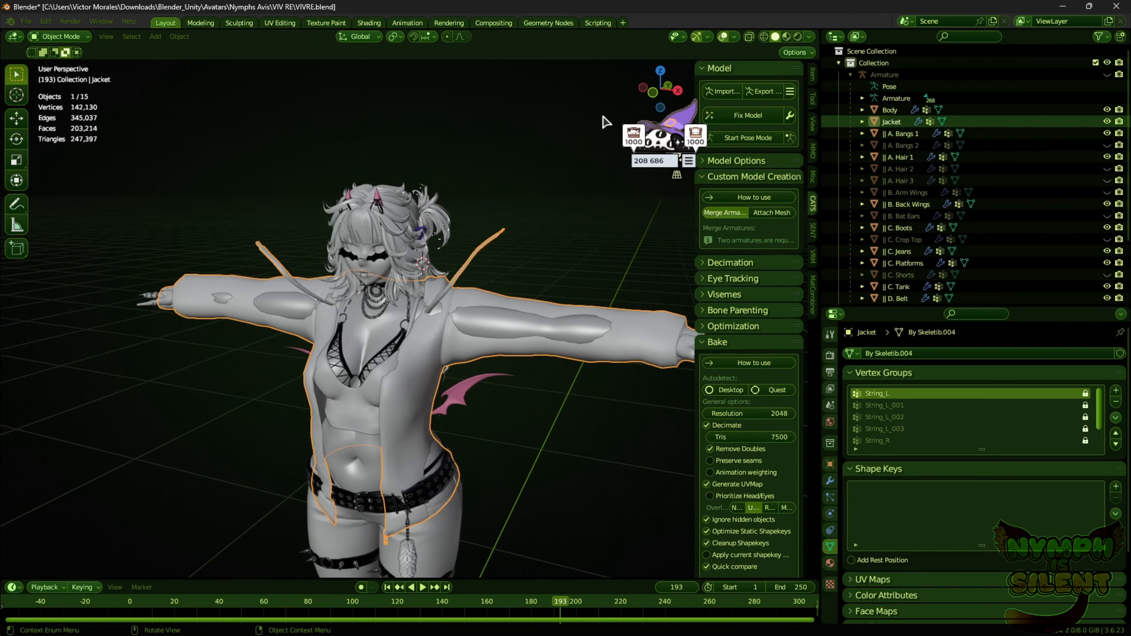
{"action": "left_click", "coordinate": [813, 230]}
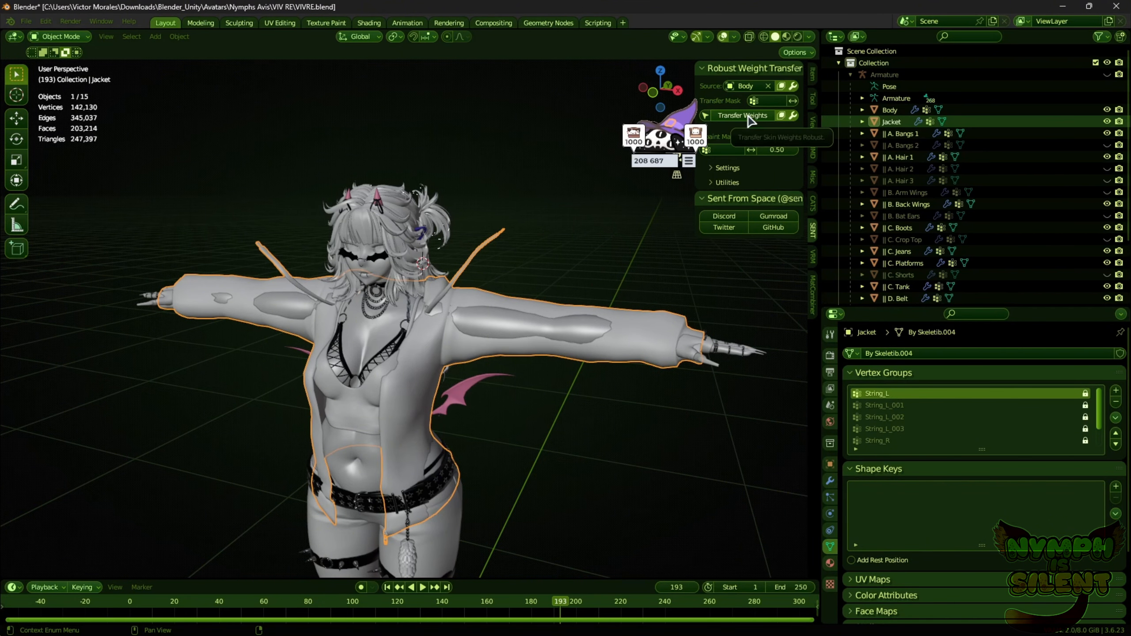
{"action": "left_click", "coordinate": [743, 116]}
- Start Pose Mode in front view and try rotating the left upper arm bone to test how the jacket follows
{"action": "middle_click_drag", "start_coordinate": [499, 250], "coordinate": [579, 263]}
{"action": "scroll", "coordinate": [534, 244], "scroll_direction": "up", "scroll_amount": 5}
{"action": "scroll", "coordinate": [680, 256], "scroll_direction": "down", "scroll_amount": 2}
{"action": "middle_click_drag", "start_coordinate": [571, 332], "coordinate": [536, 336]}
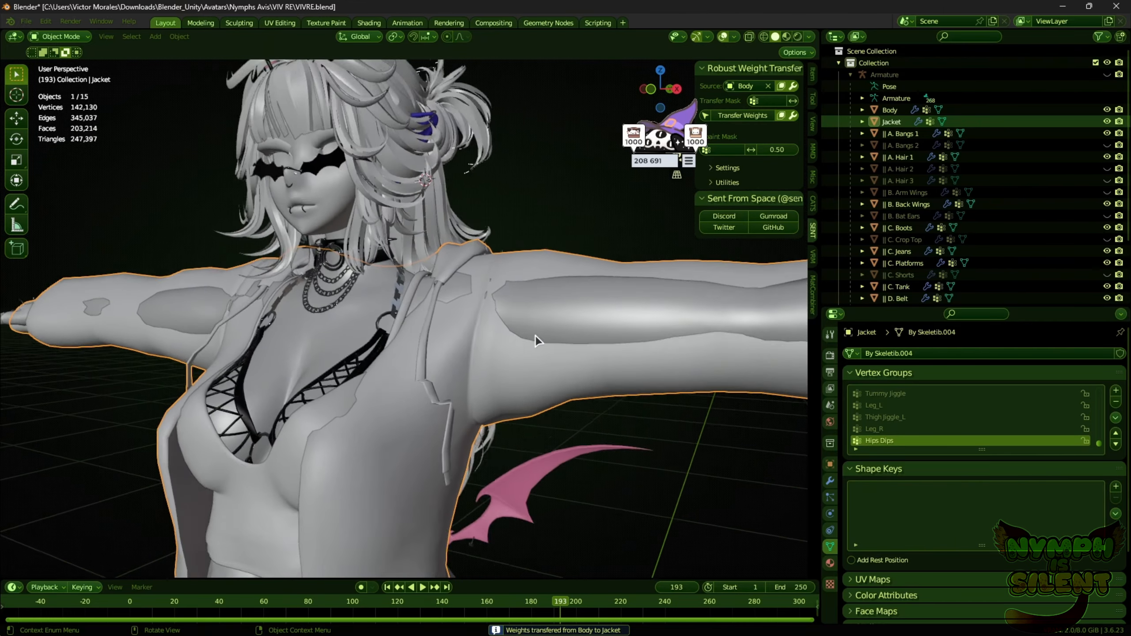
{"action": "scroll", "coordinate": [536, 336], "scroll_direction": "down", "scroll_amount": 3}
{"action": "left_click", "coordinate": [650, 88]}
{"action": "scroll", "coordinate": [600, 309], "scroll_direction": "up", "scroll_amount": 3}
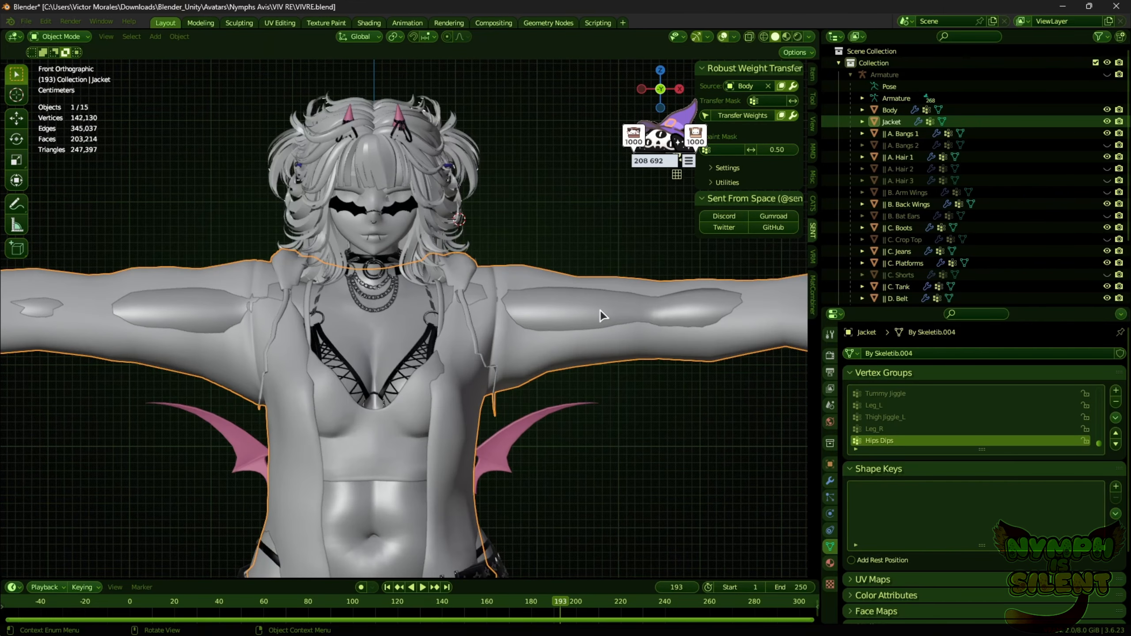
{"action": "left_click", "coordinate": [61, 36]}
{"action": "left_click", "coordinate": [813, 203]}
{"action": "left_click", "coordinate": [748, 138]}
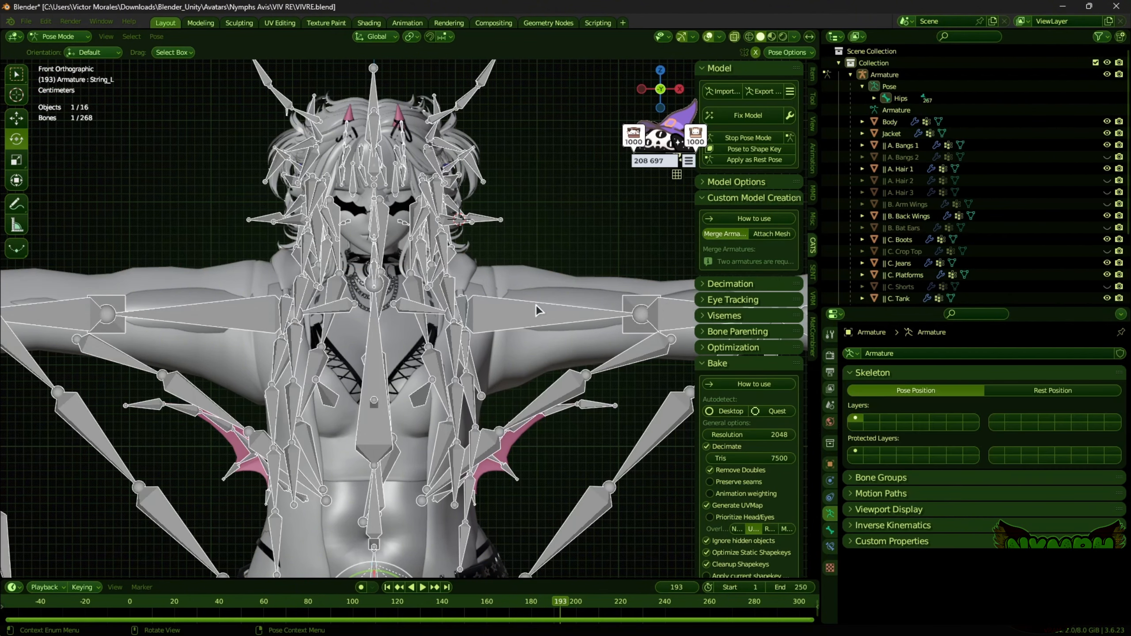
{"action": "left_click", "coordinate": [530, 315]}
{"action": "mouse_move", "coordinate": [493, 293]}
{"action": "left_mouse_down"}
{"action": "mouse_move", "coordinate": [531, 357]}
{"action": "mouse_move", "coordinate": [552, 354]}
{"action": "mouse_move", "coordinate": [536, 265]}
{"action": "left_mouse_up"}
{"action": "right_click", "coordinate": [536, 265]}
- Select the String_L_001 bone and rotate it to test the jacket drawstring's deformation
{"action": "middle_click_drag", "start_coordinate": [536, 265], "coordinate": [428, 352]}
{"action": "scroll", "coordinate": [322, 366], "scroll_direction": "up", "scroll_amount": 3}
{"action": "left_click", "coordinate": [284, 373]}
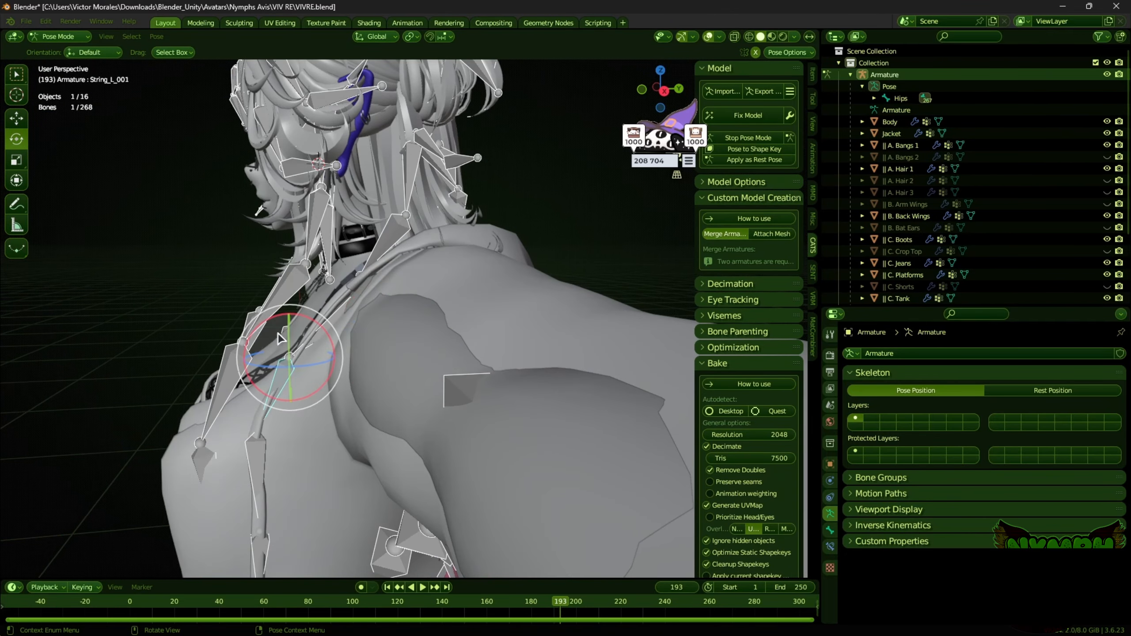
{"action": "left_click_drag", "start_coordinate": [261, 313], "coordinate": [580, 263]}
{"action": "scroll", "coordinate": [575, 265], "scroll_direction": "down", "scroll_amount": 5}
{"action": "middle_click_drag", "start_coordinate": [575, 265], "coordinate": [419, 317]}
{"action": "scroll", "coordinate": [419, 316], "scroll_direction": "up", "scroll_amount": 4}
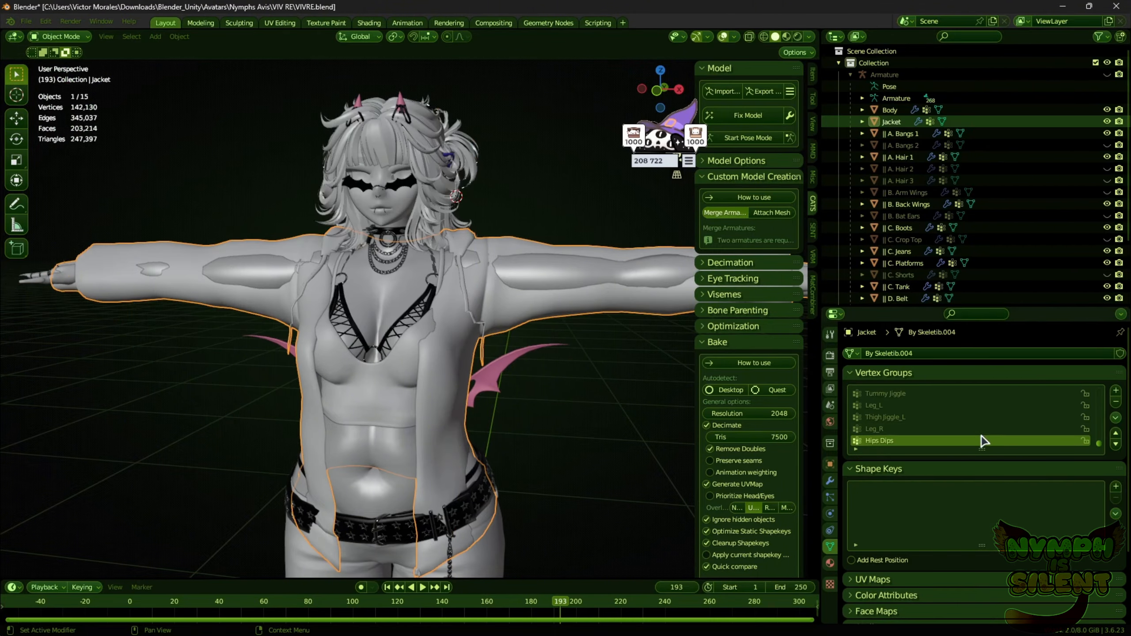
- Show the avatar from the front and switch the jacket to Weight Paint mode
{"action": "middle_click_drag", "start_coordinate": [575, 312], "coordinate": [620, 258]}
{"action": "scroll", "coordinate": [580, 303], "scroll_direction": "up", "scroll_amount": 4}
{"action": "scroll", "coordinate": [580, 303], "scroll_direction": "down", "scroll_amount": 5}
{"action": "left_click", "coordinate": [669, 96]}
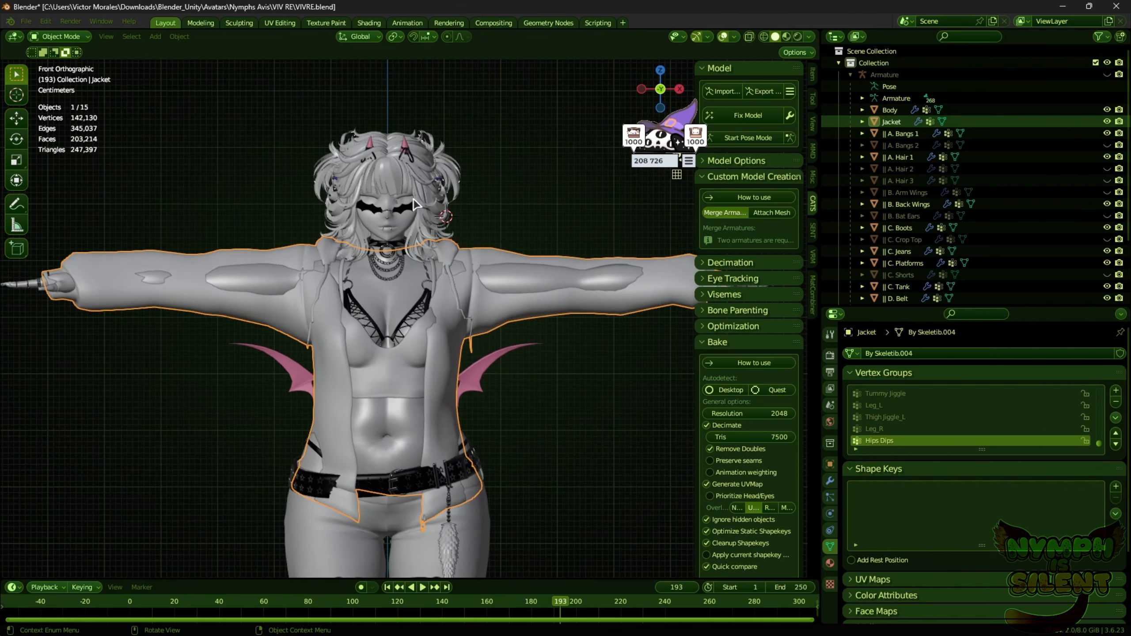
{"action": "left_click", "coordinate": [53, 39]}
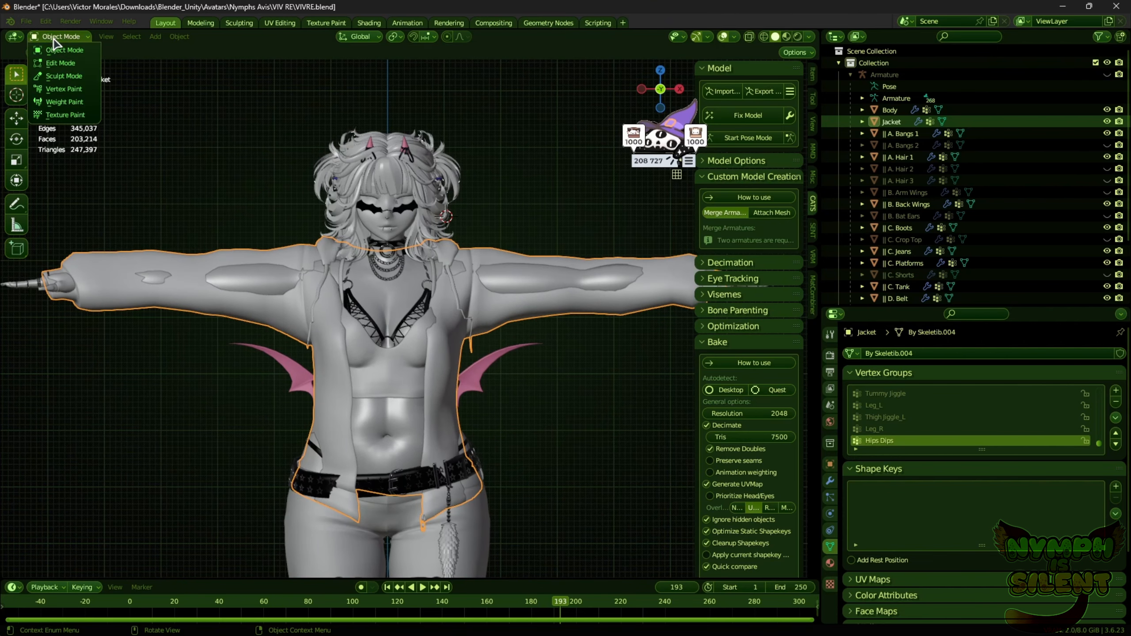
{"action": "left_click", "coordinate": [78, 104]}
- Examine the jacket's weights for the Elbow_L, Wrist_L and Index Finger_L vertex groups
{"action": "scroll", "coordinate": [481, 357], "scroll_direction": "up", "scroll_amount": 4}
{"action": "scroll", "coordinate": [895, 421], "scroll_direction": "up", "scroll_amount": 20}
{"action": "left_click", "coordinate": [894, 428]}
{"action": "mouse_move", "coordinate": [446, 339]}
{"action": "middle_mouse_down"}
{"action": "mouse_move", "coordinate": [575, 396]}
{"action": "mouse_move", "coordinate": [492, 392]}
{"action": "middle_mouse_up"}
{"action": "scroll", "coordinate": [512, 383], "scroll_direction": "down", "scroll_amount": 3}
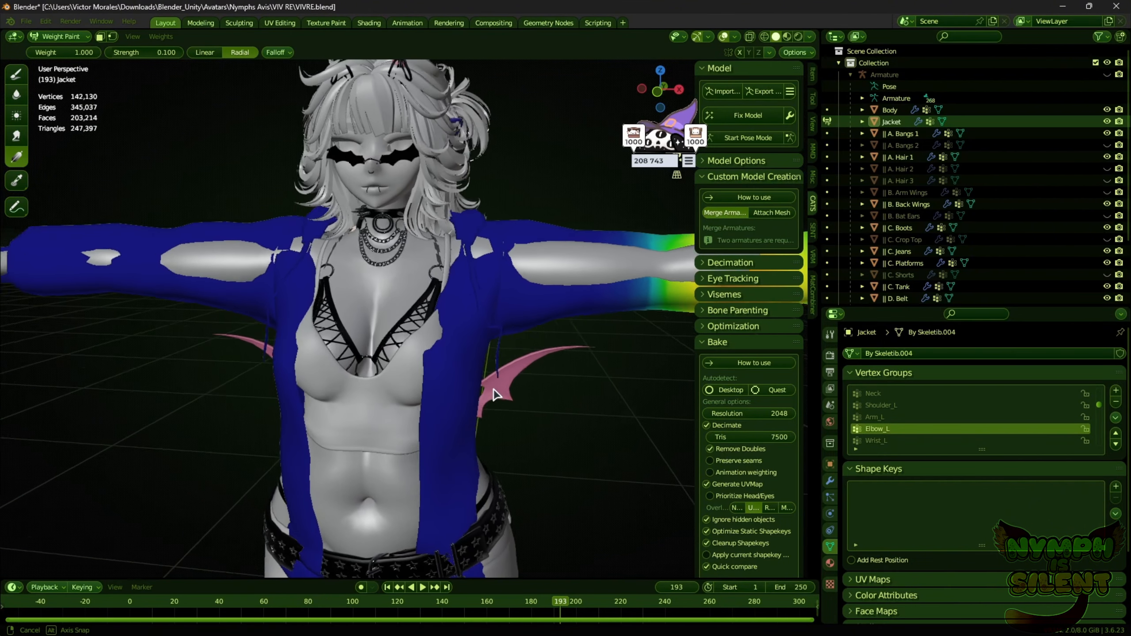
{"action": "left_click", "coordinate": [880, 439]}
{"action": "scroll", "coordinate": [903, 436], "scroll_direction": "down", "scroll_amount": 3}
{"action": "left_click", "coordinate": [895, 417]}
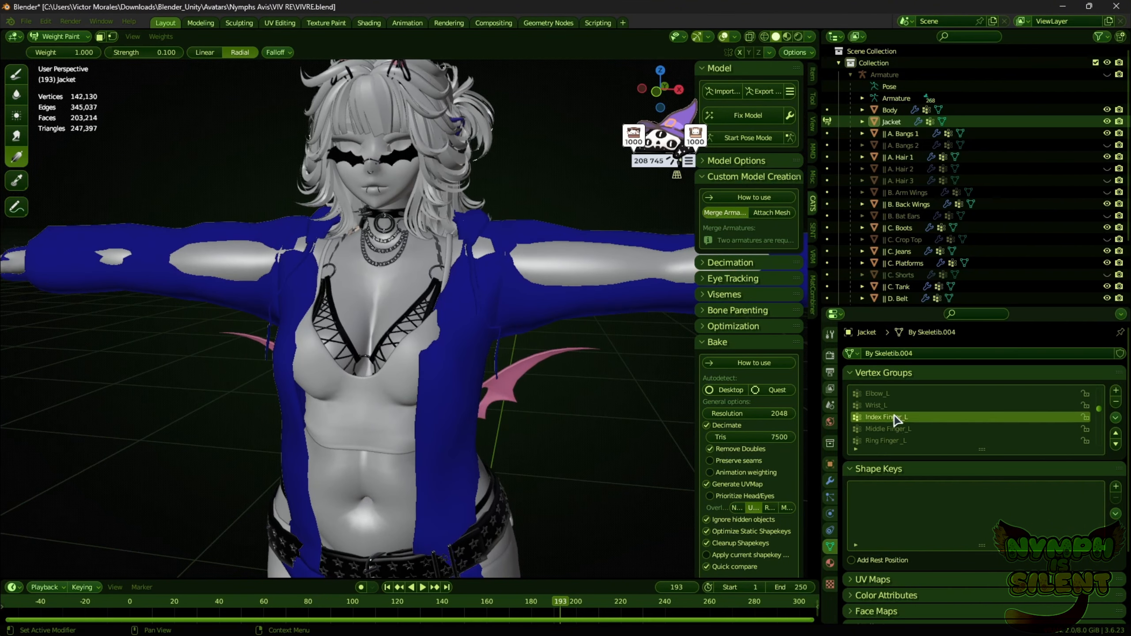
- Examine the jacket's weights for Boob_L and Boob_R, and for the right arm groups from Shoulder_R to Index Finger_R
{"action": "scroll", "coordinate": [753, 437], "scroll_direction": "down", "scroll_amount": 2}
{"action": "scroll", "coordinate": [944, 445], "scroll_direction": "down", "scroll_amount": 16}
{"action": "left_click", "coordinate": [923, 420]}
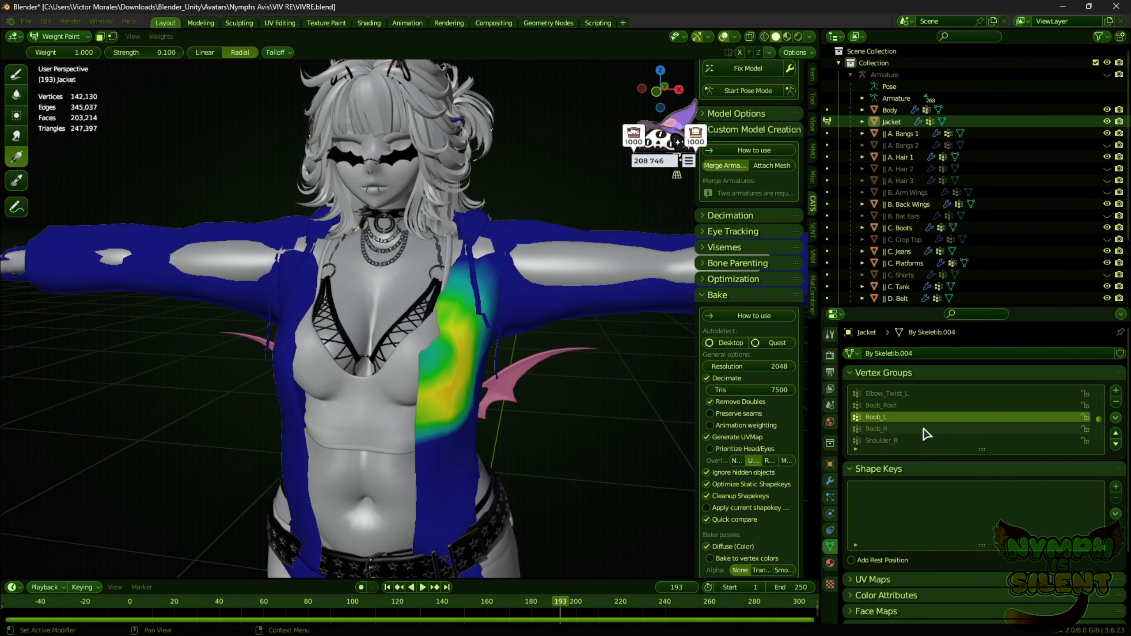
{"action": "left_click", "coordinate": [909, 432]}
{"action": "left_click", "coordinate": [917, 440]}
{"action": "scroll", "coordinate": [922, 442], "scroll_direction": "down", "scroll_amount": 4}
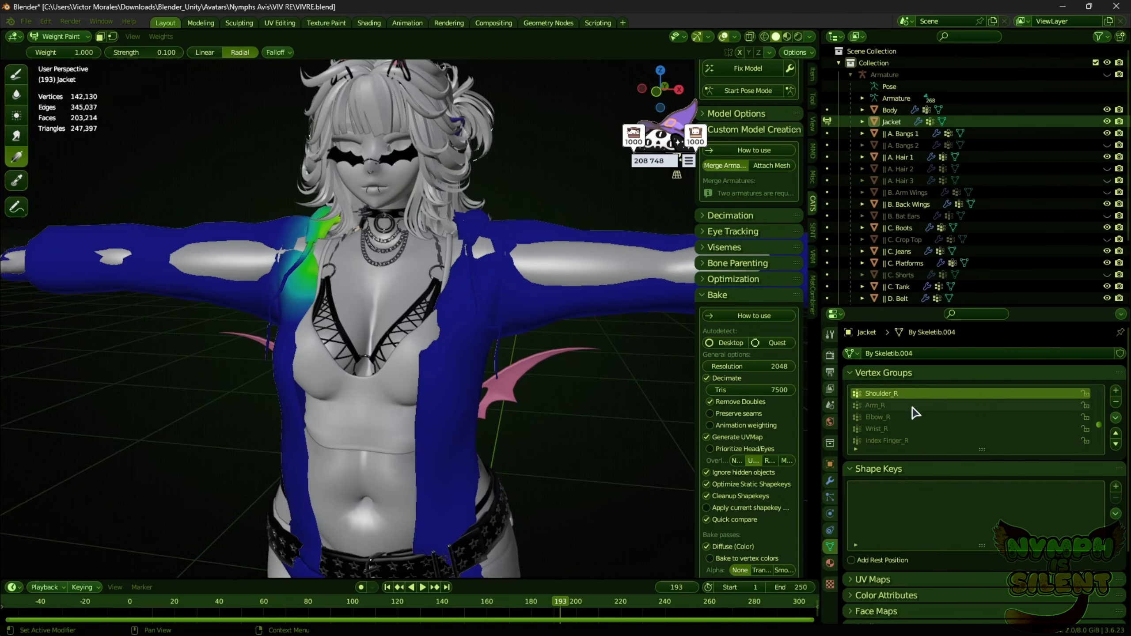
{"action": "left_click", "coordinate": [913, 407]}
{"action": "left_click", "coordinate": [908, 417]}
{"action": "left_click", "coordinate": [907, 430]}
{"action": "scroll", "coordinate": [907, 431], "scroll_direction": "down", "scroll_amount": 2}
{"action": "left_click", "coordinate": [907, 420]}
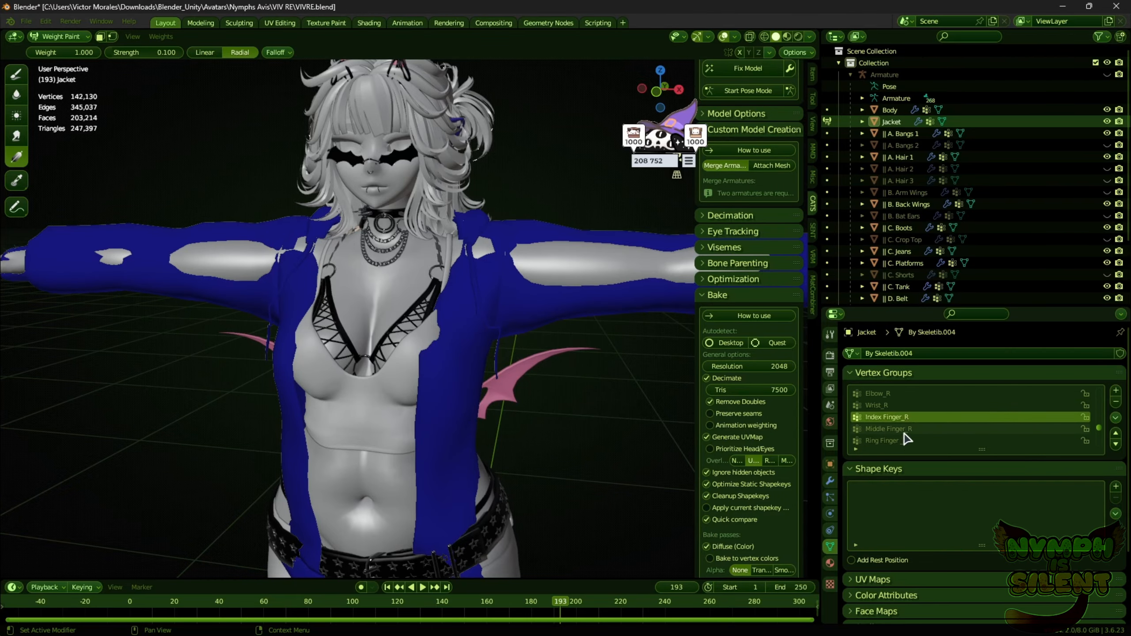
- Review the rest of the jacket's vertex group list and examine the Neck, Chest and Shoulder_L weights
{"action": "scroll", "coordinate": [907, 431], "scroll_direction": "down", "scroll_amount": 14}
{"action": "scroll", "coordinate": [910, 437], "scroll_direction": "down", "scroll_amount": 5}
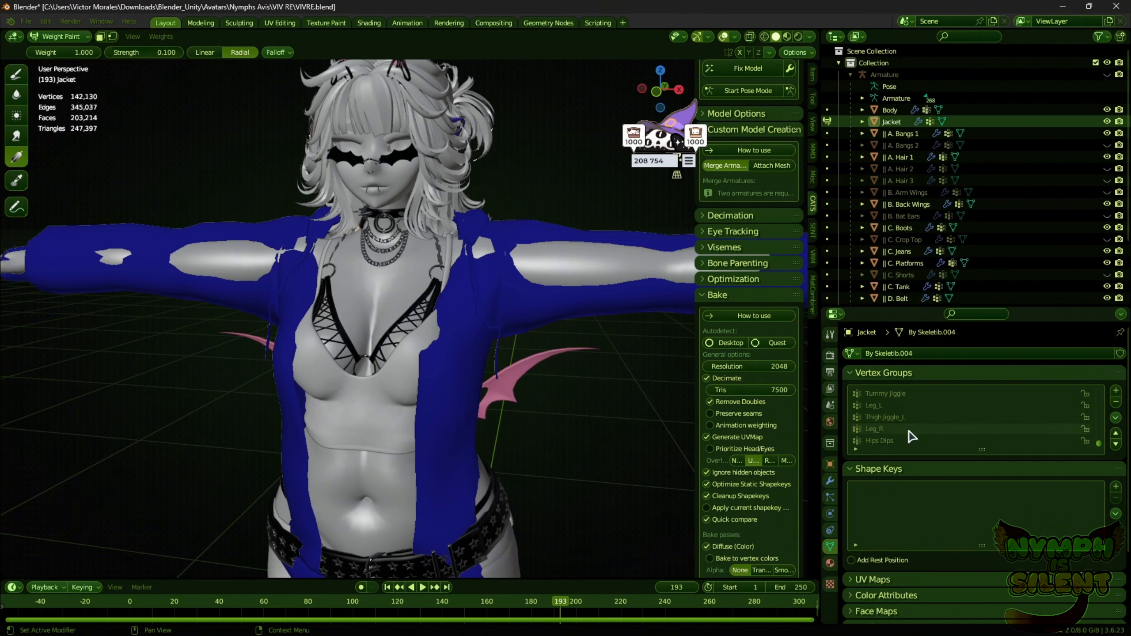
{"action": "left_click_drag", "start_coordinate": [1099, 444], "coordinate": [1102, 379]}
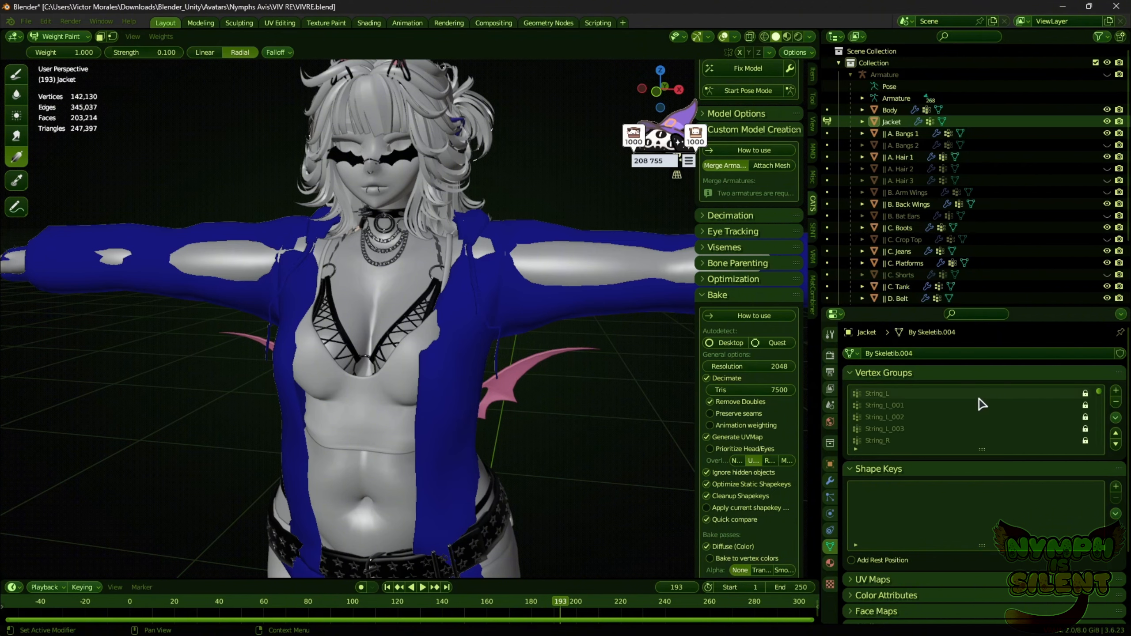
{"action": "scroll", "coordinate": [927, 435], "scroll_direction": "down", "scroll_amount": 7}
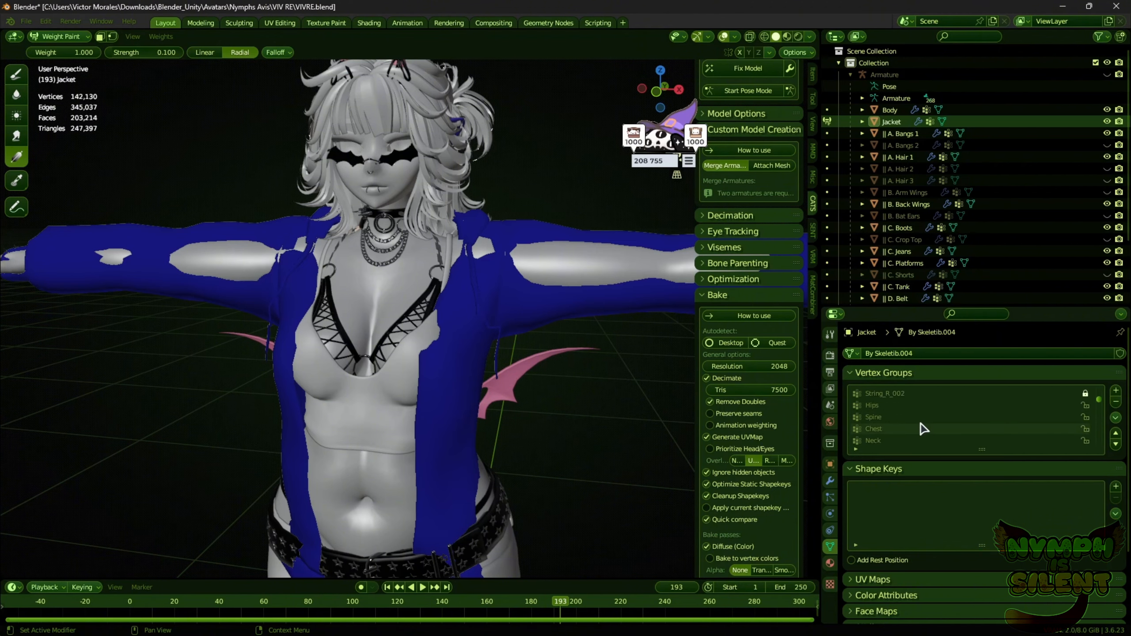
{"action": "scroll", "coordinate": [923, 432], "scroll_direction": "down", "scroll_amount": 1}
{"action": "left_click", "coordinate": [924, 432]}
{"action": "scroll", "coordinate": [548, 347], "scroll_direction": "up", "scroll_amount": 2}
{"action": "middle_click_drag", "start_coordinate": [548, 350], "coordinate": [521, 353]}
{"action": "left_click", "coordinate": [888, 417]}
{"action": "left_click", "coordinate": [896, 440]}
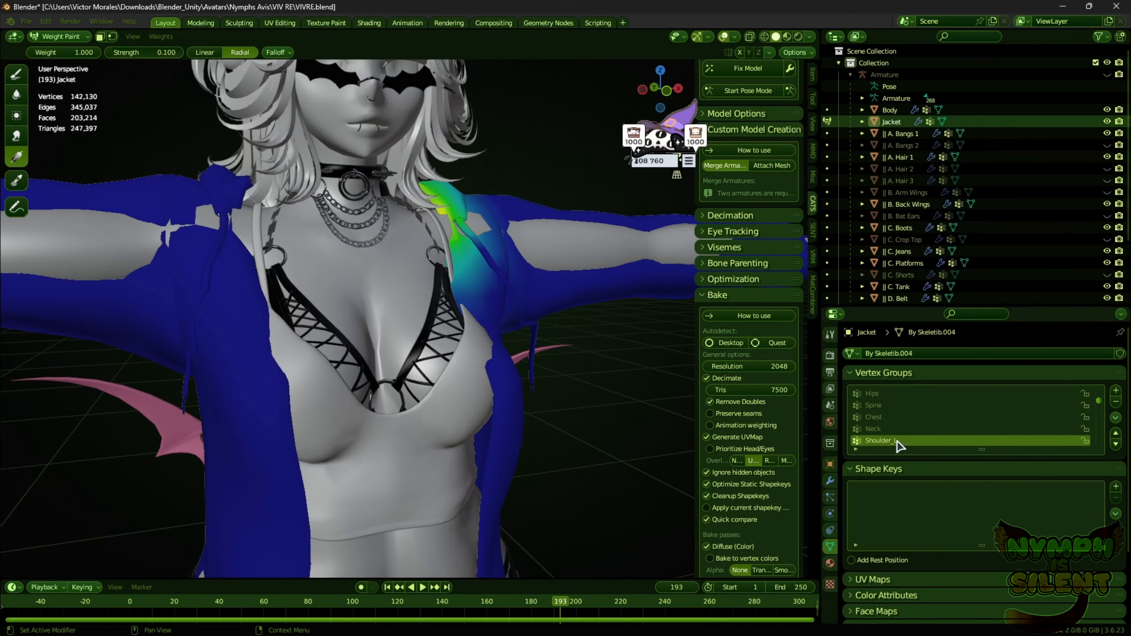
- Display the Arm_L vertex group's weights and examine them up close on the jacket
{"action": "scroll", "coordinate": [896, 442], "scroll_direction": "down", "scroll_amount": 1}
{"action": "scroll", "coordinate": [896, 439], "scroll_direction": "down", "scroll_amount": 1}
{"action": "left_click", "coordinate": [897, 428]}
{"action": "middle_click_drag", "start_coordinate": [668, 399], "coordinate": [311, 249]}
{"action": "scroll", "coordinate": [623, 397], "scroll_direction": "up", "scroll_amount": 2}
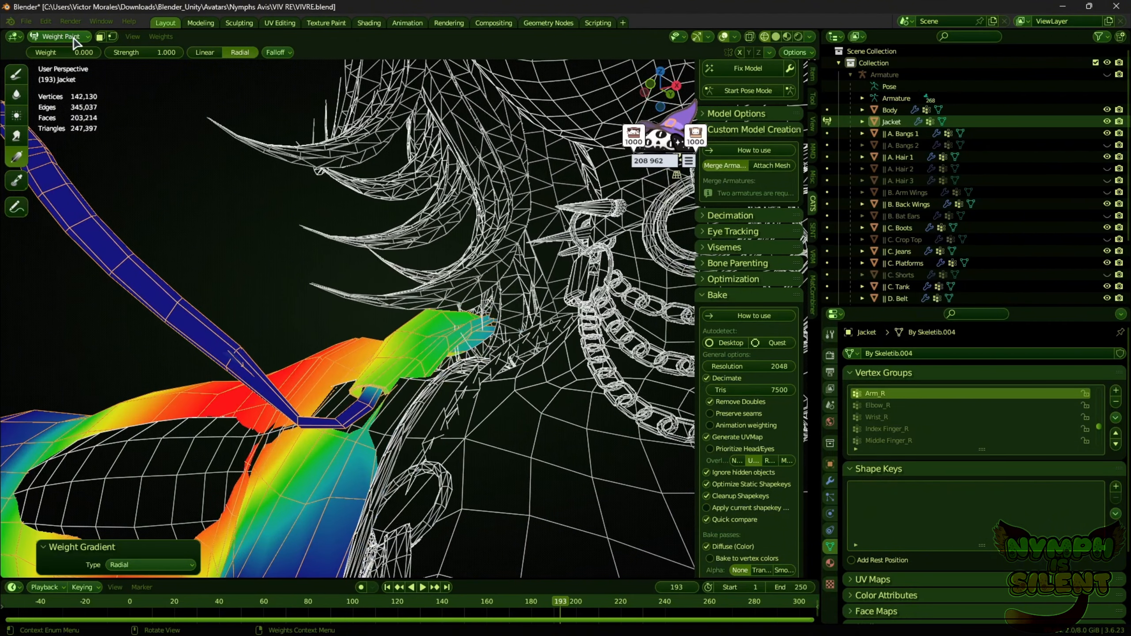
- Return the viewport to solid shading and show the avatar from the front
{"action": "left_click", "coordinate": [777, 37]}
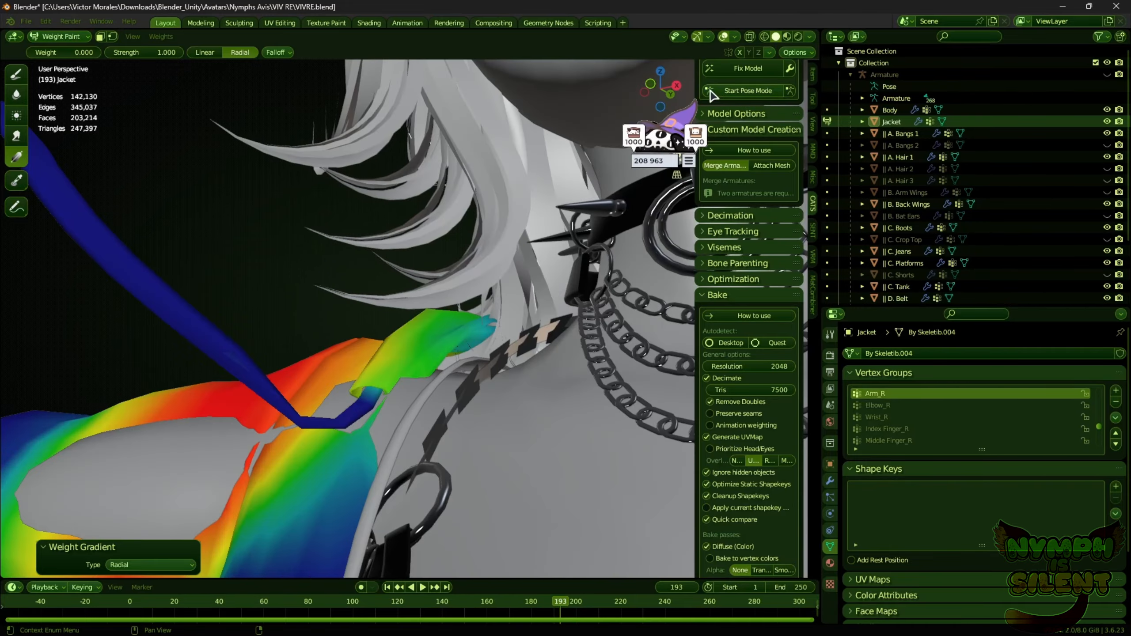
{"action": "left_click", "coordinate": [654, 88]}
{"action": "scroll", "coordinate": [579, 263], "scroll_direction": "up", "scroll_amount": 2}
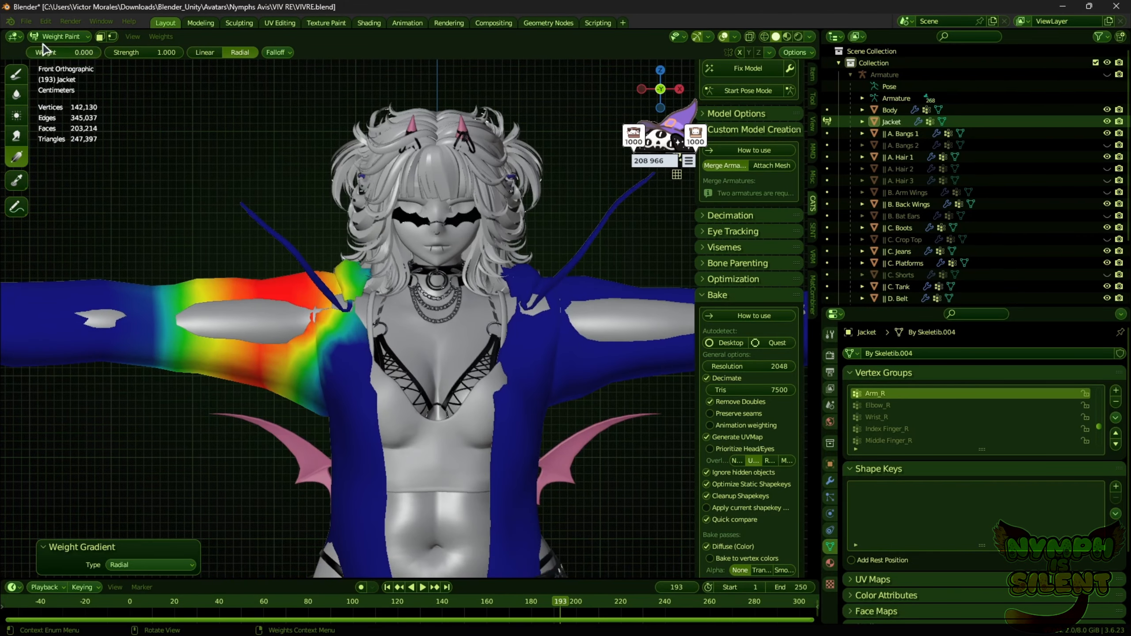
- Start Pose Mode and rotate the Arm_L bone -54.8° about the global Y axis to test the jacket with raised arms
{"action": "left_click", "coordinate": [748, 91]}
{"action": "scroll", "coordinate": [586, 369], "scroll_direction": "down", "scroll_amount": 3}
{"action": "left_click", "coordinate": [467, 252]}
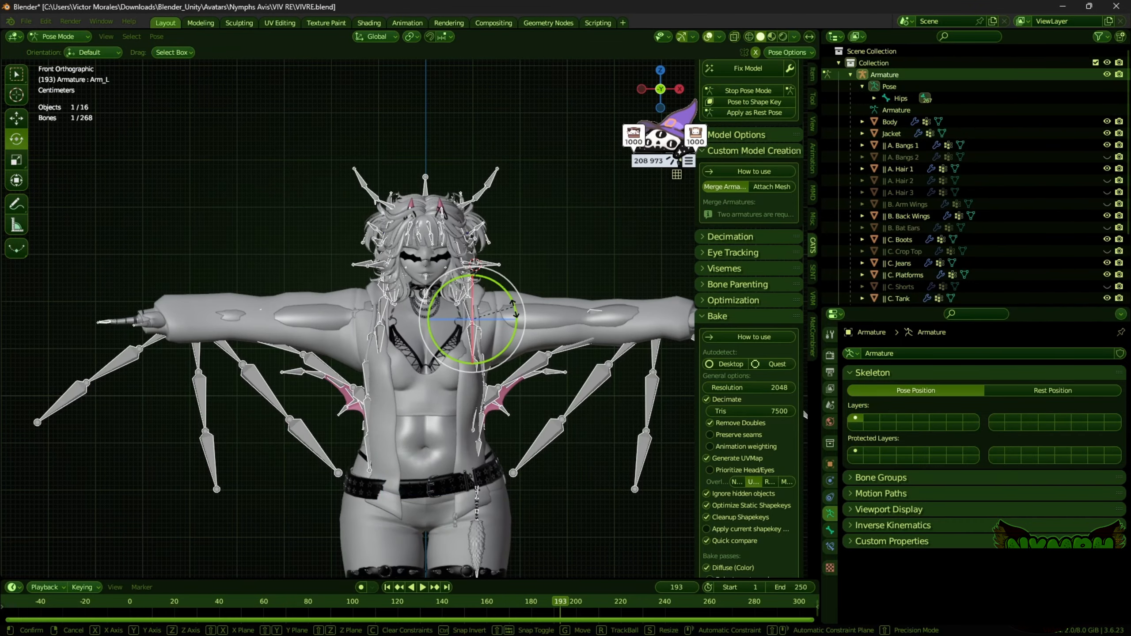
{"action": "key", "text": "r"}
{"action": "left_click", "coordinate": [604, 245]}
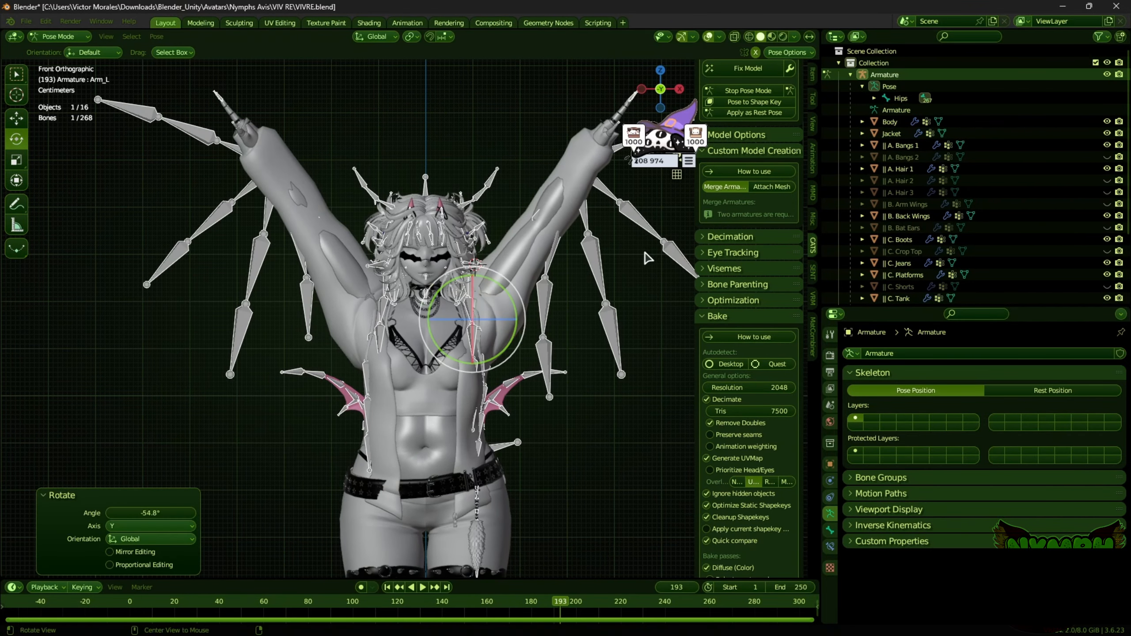
- Rotate the left elbow bone to test the jacket's sleeves, and stop Pose Mode
{"action": "left_click", "coordinate": [569, 196]}
{"action": "key", "text": "r"}
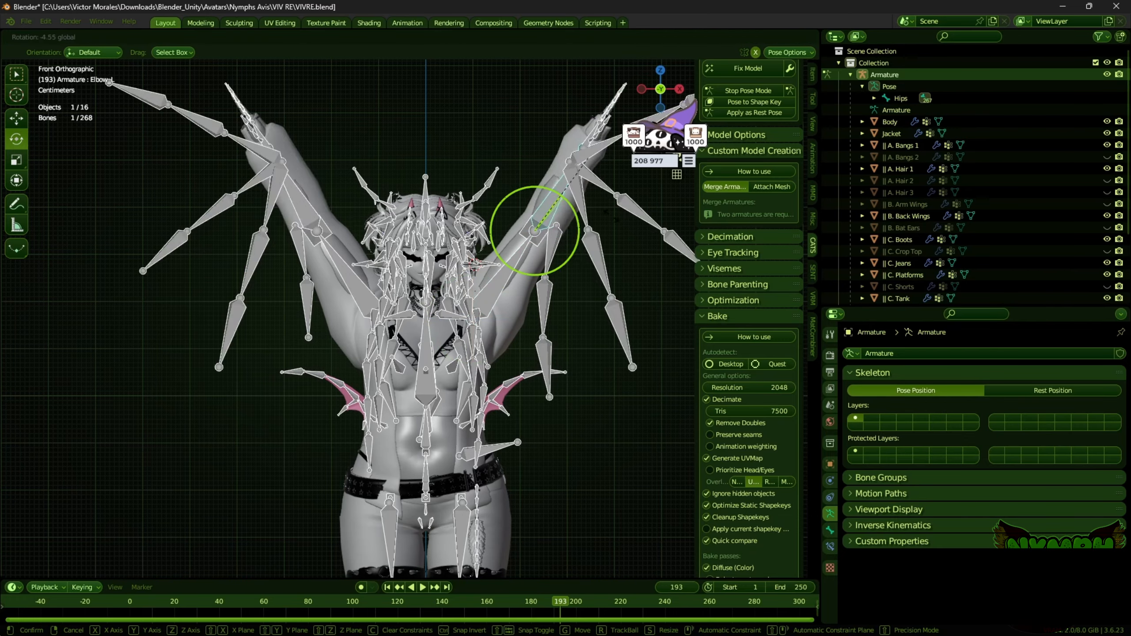
{"action": "left_click", "coordinate": [642, 299]}
{"action": "left_click", "coordinate": [748, 92]}
- Hide the armature in the viewport
{"action": "scroll", "coordinate": [499, 285], "scroll_direction": "up", "scroll_amount": 2}
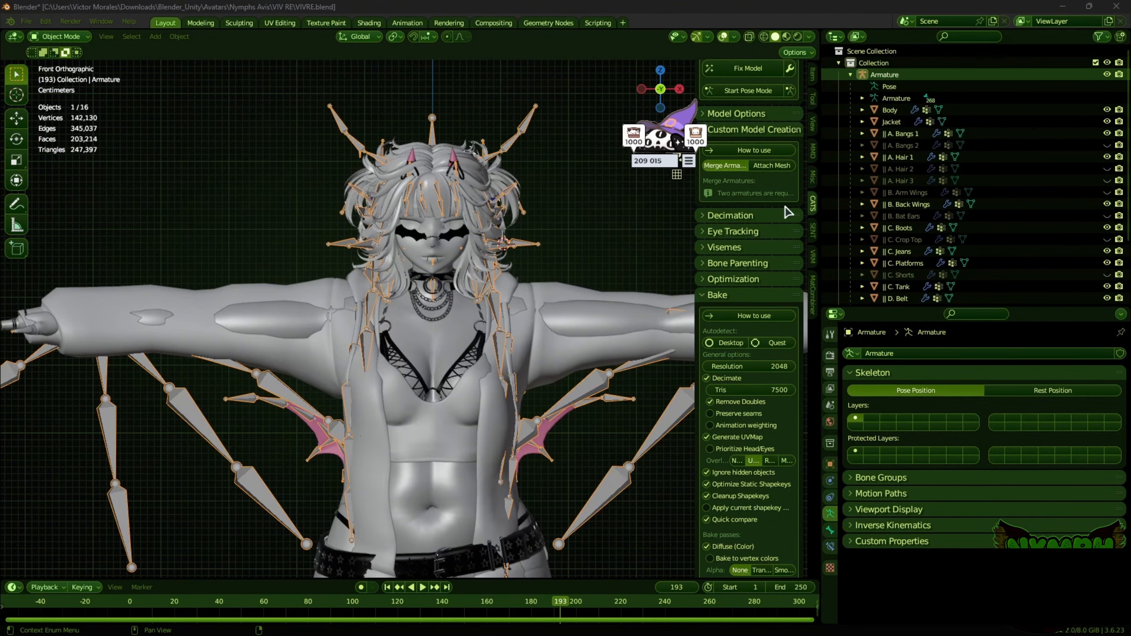
{"action": "left_click", "coordinate": [1107, 74]}
{"action": "middle_click_drag", "start_coordinate": [502, 247], "coordinate": [485, 228], "text": "shift"}
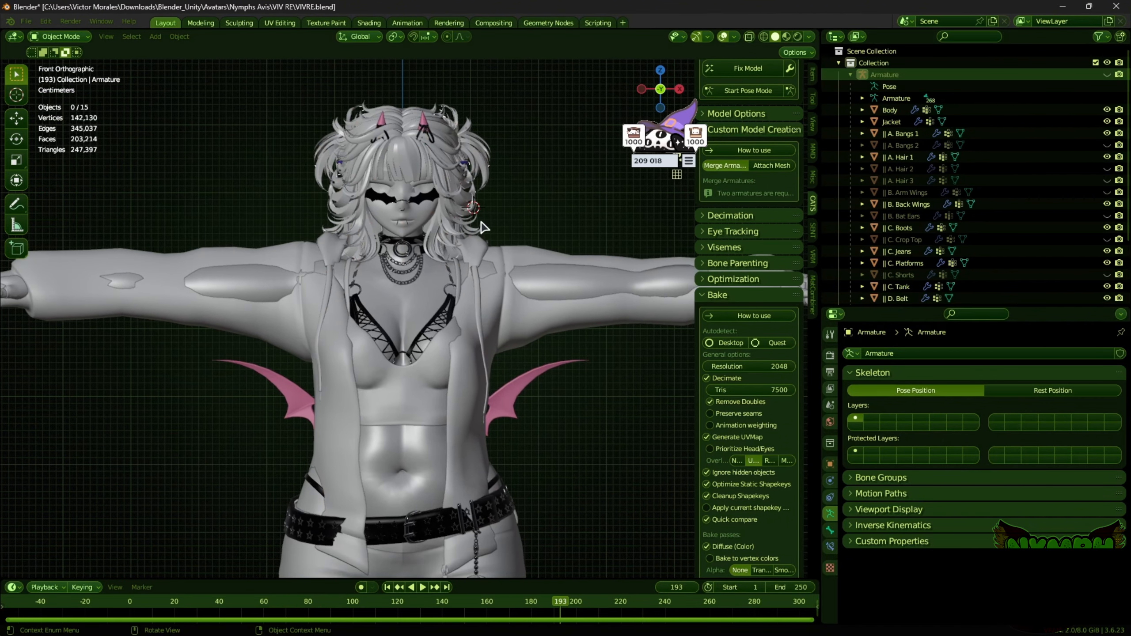